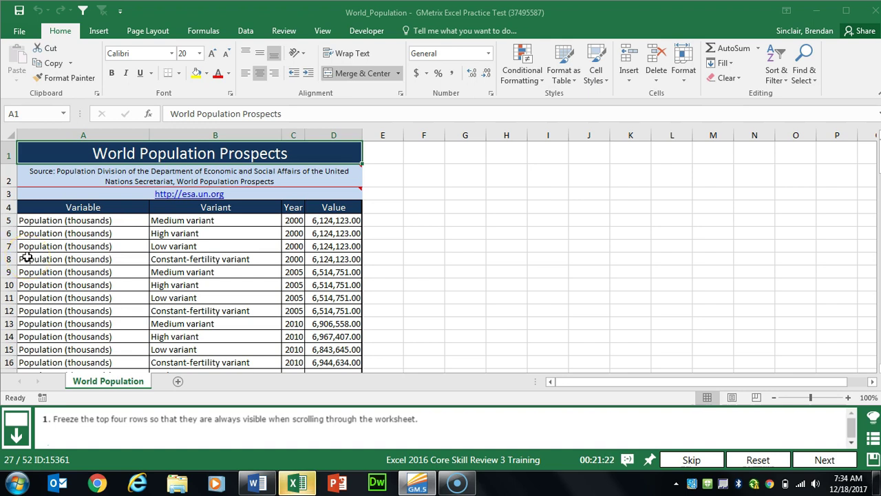
Step: Freeze the top four rows of the World Population worksheet, check them by scrolling, and advance to the next task
{"action": "left_click", "coordinate": [45, 221]}
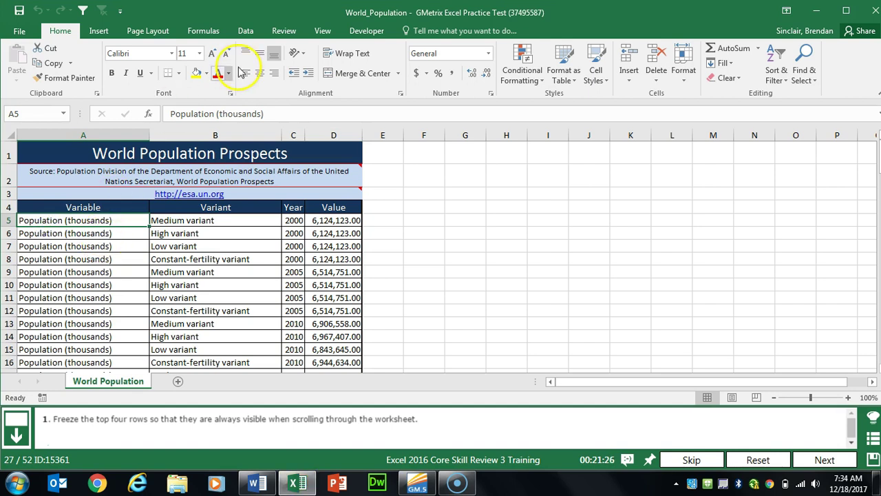
{"action": "left_click", "coordinate": [321, 30]}
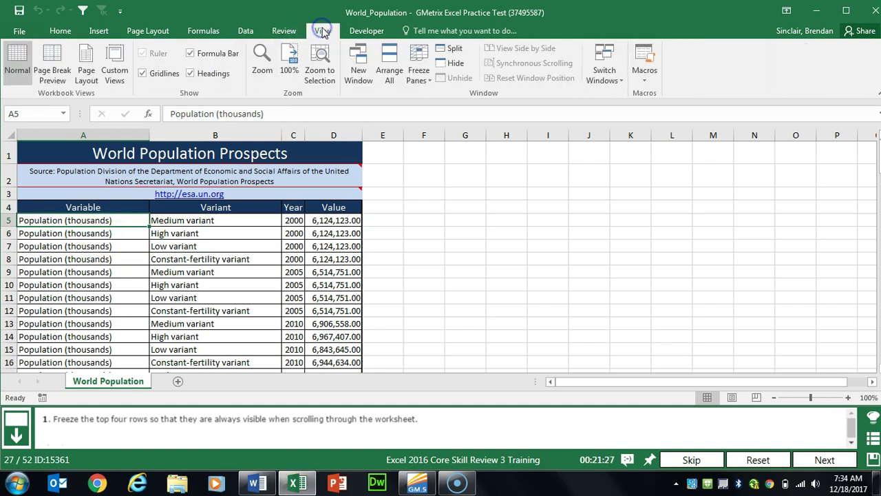
{"action": "left_click", "coordinate": [422, 87]}
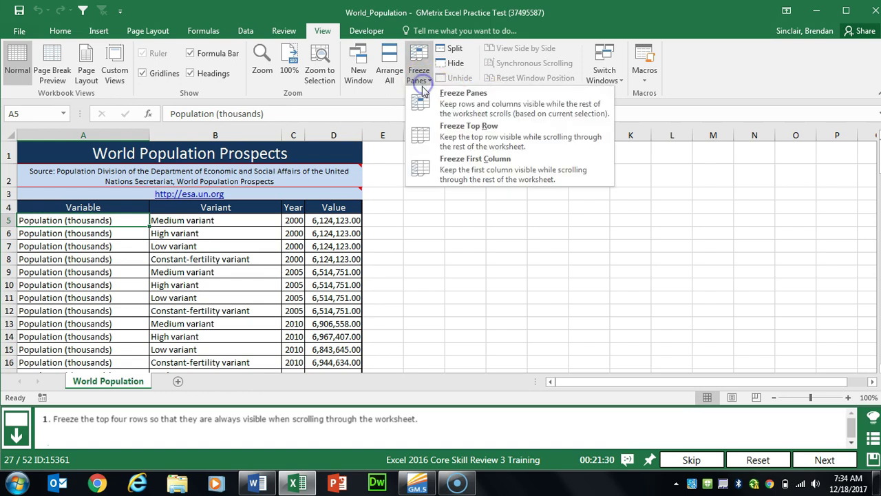
{"action": "left_click", "coordinate": [564, 108]}
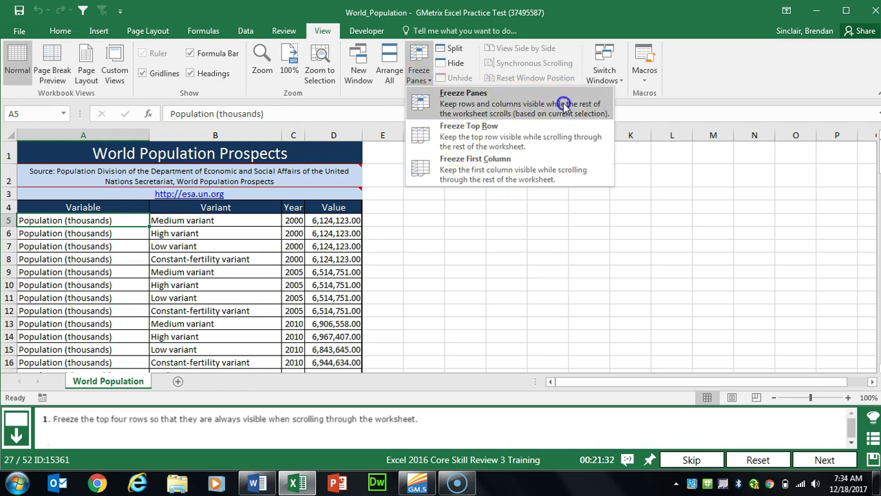
{"action": "scroll", "coordinate": [227, 265], "scroll_direction": "down", "scroll_amount": 8}
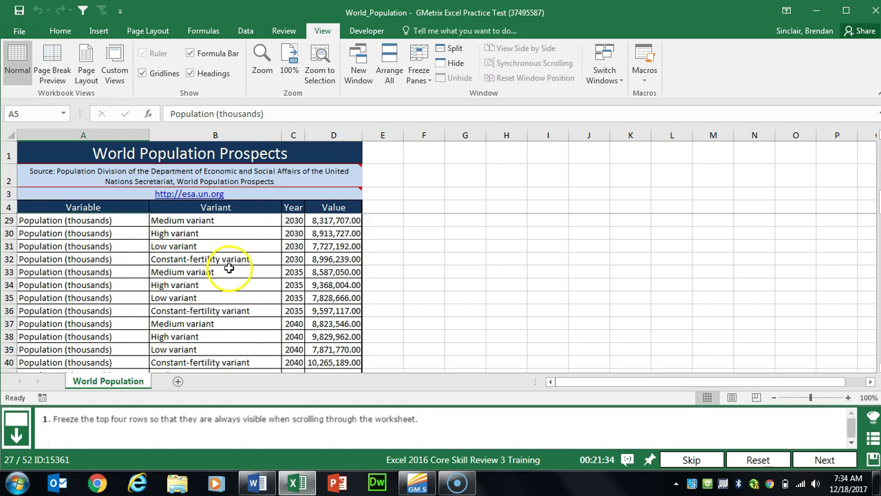
{"action": "scroll", "coordinate": [229, 269], "scroll_direction": "down", "scroll_amount": 20}
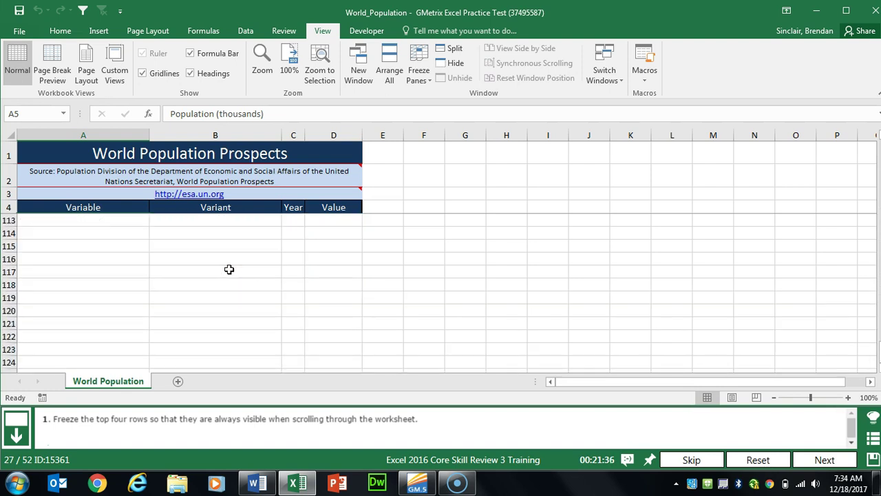
{"action": "scroll", "coordinate": [229, 269], "scroll_direction": "up", "scroll_amount": 20}
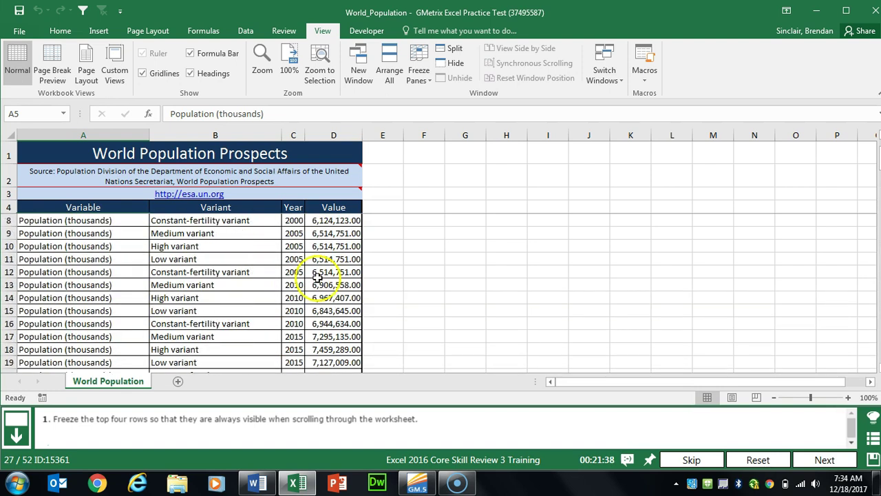
{"action": "left_click", "coordinate": [825, 460]}
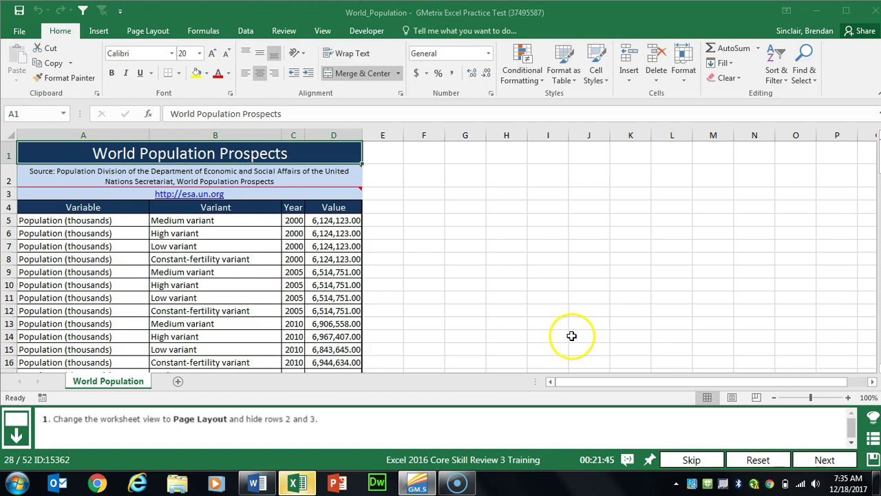
Step: Show the worksheet in Page Layout view with rows 2 and 3 hidden, and advance to the next task
{"action": "left_click", "coordinate": [323, 30]}
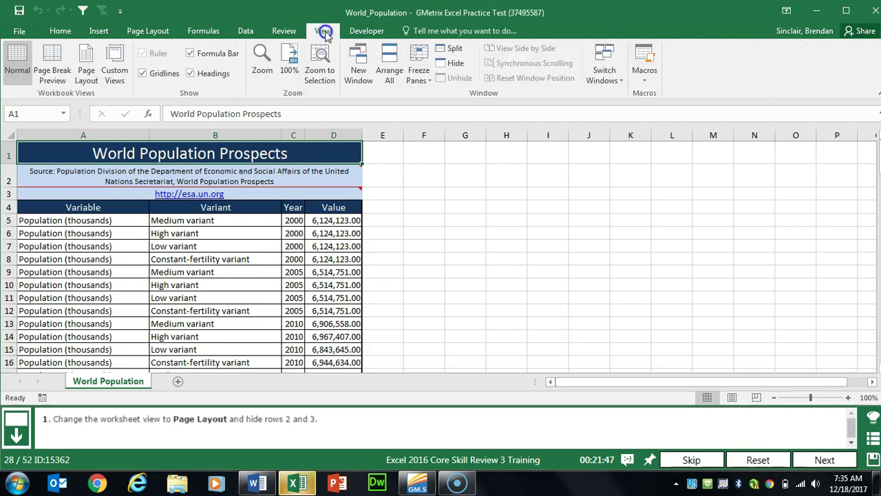
{"action": "left_click", "coordinate": [88, 71]}
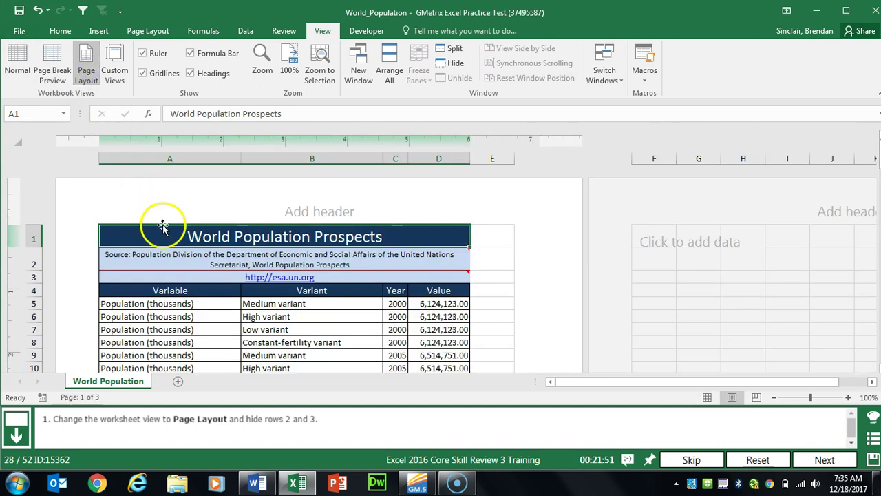
{"action": "left_click_drag", "start_coordinate": [34, 261], "coordinate": [33, 277]}
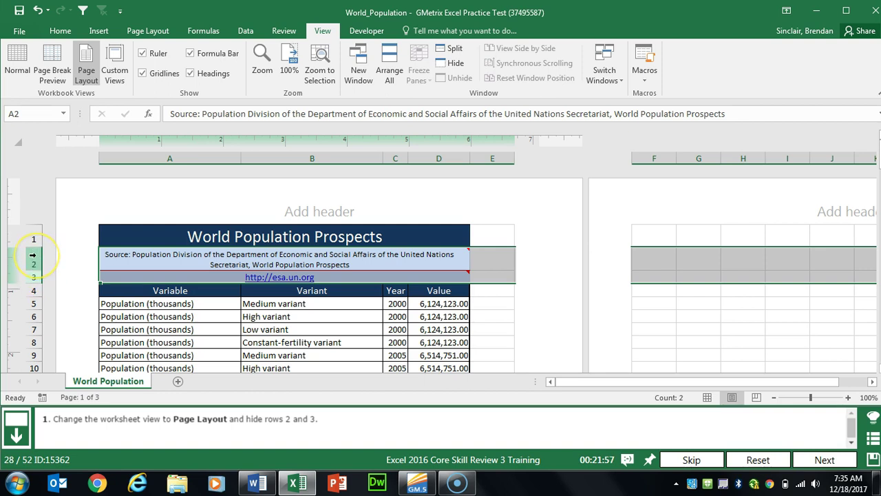
{"action": "right_click", "coordinate": [33, 255]}
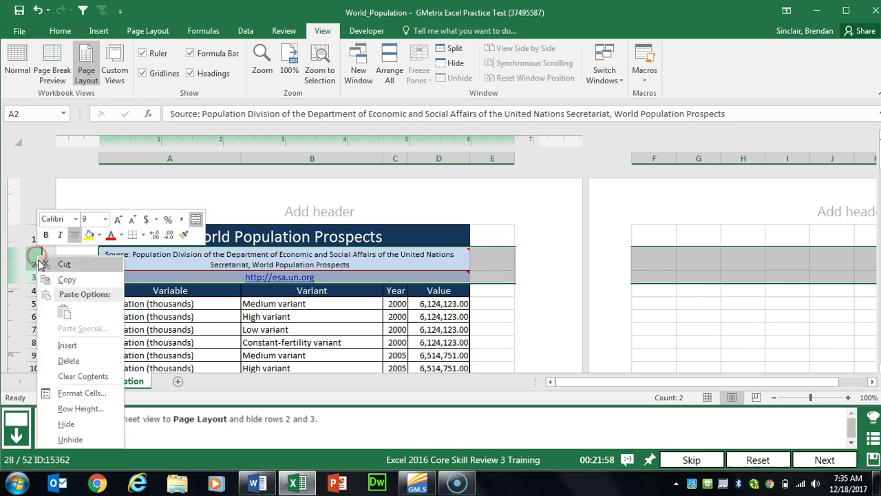
{"action": "left_click", "coordinate": [83, 424]}
{"action": "left_click", "coordinate": [824, 460]}
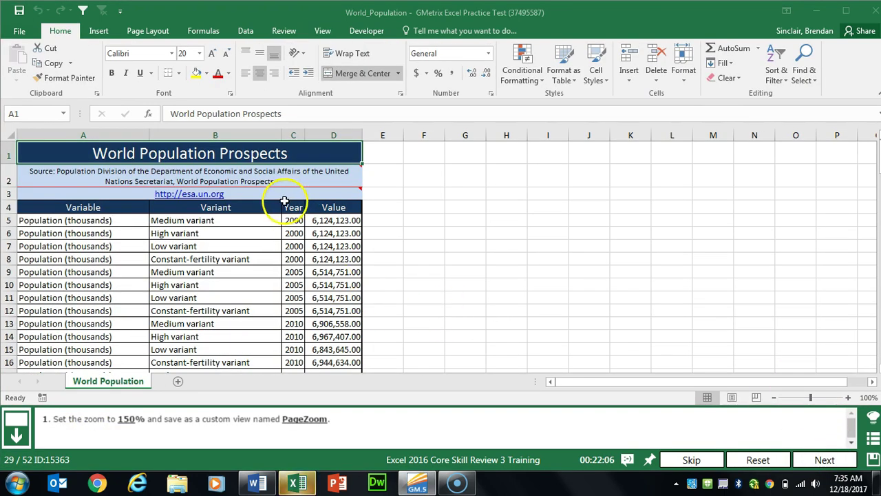
Step: Set the worksheet's zoom to a custom magnification of 150%
{"action": "mouse_move", "coordinate": [282, 197]}
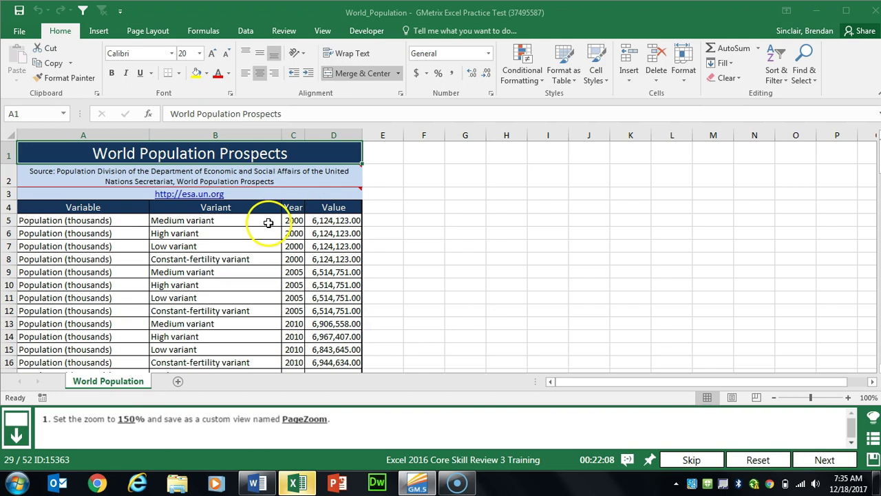
{"action": "left_click", "coordinate": [326, 35]}
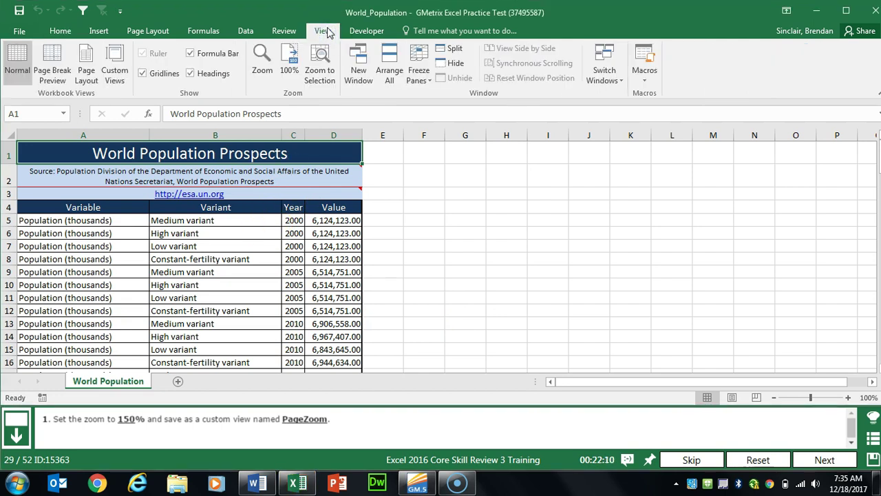
{"action": "left_click", "coordinate": [262, 72]}
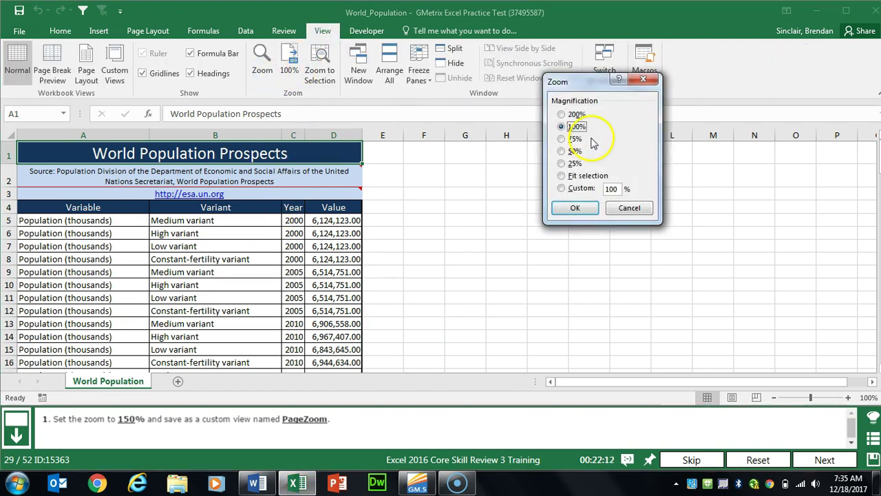
{"action": "left_click", "coordinate": [613, 189]}
{"action": "type", "text": "15"}
{"action": "left_click", "coordinate": [574, 207]}
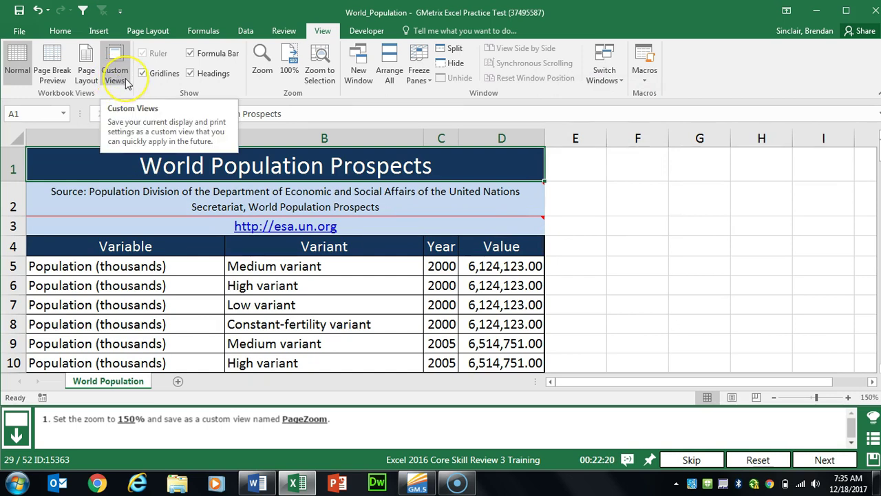
Step: Save the current display as a custom view named PageZoom and advance to the next task
{"action": "left_click", "coordinate": [116, 76]}
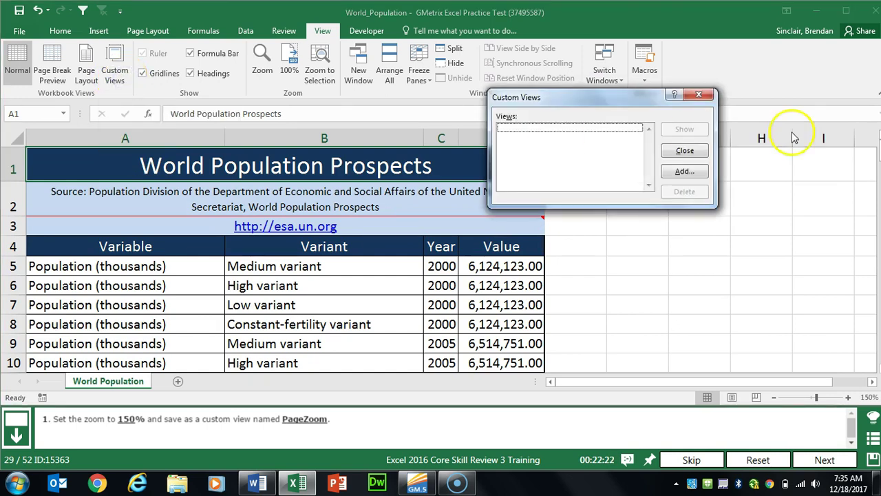
{"action": "left_click", "coordinate": [683, 171]}
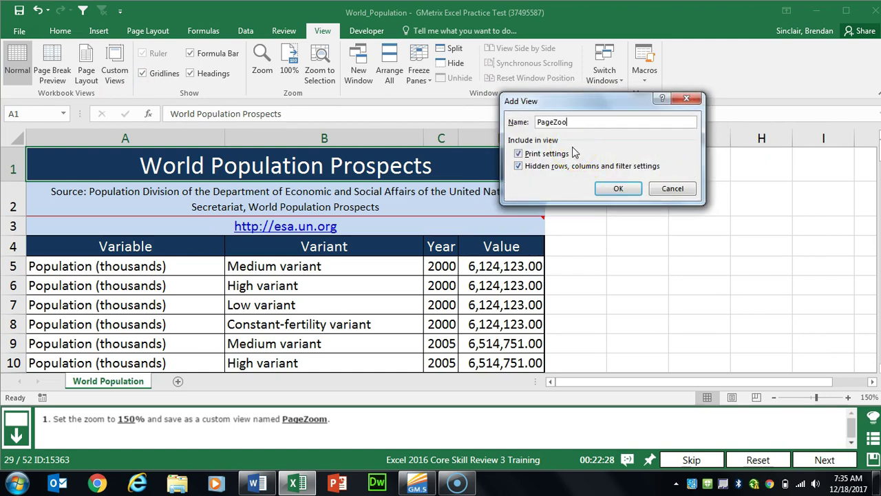
{"action": "left_click", "coordinate": [618, 189]}
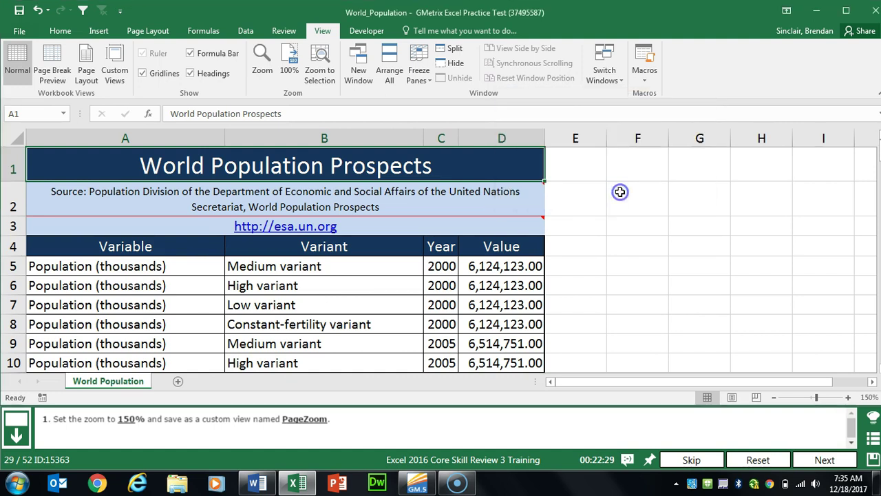
{"action": "left_click", "coordinate": [818, 459]}
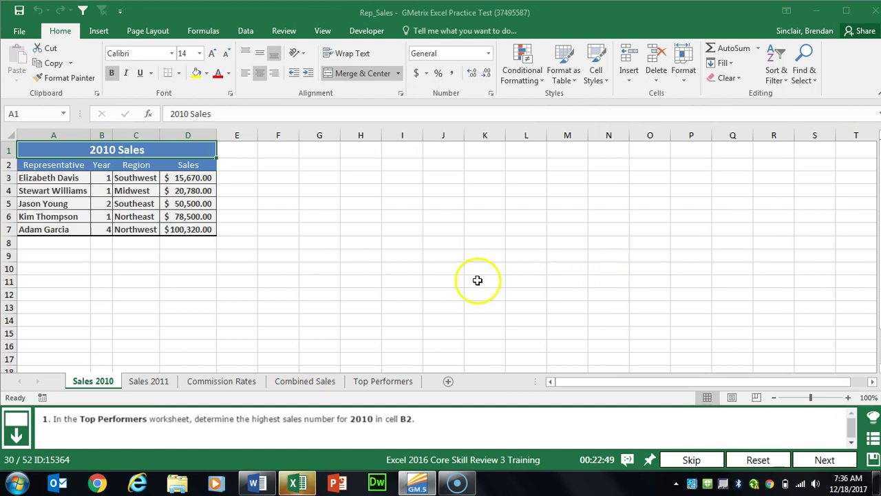
Step: Insert the MAX function in cell B2 of the Top Performers worksheet, finding it by searching for "max"
{"action": "left_click", "coordinate": [368, 383]}
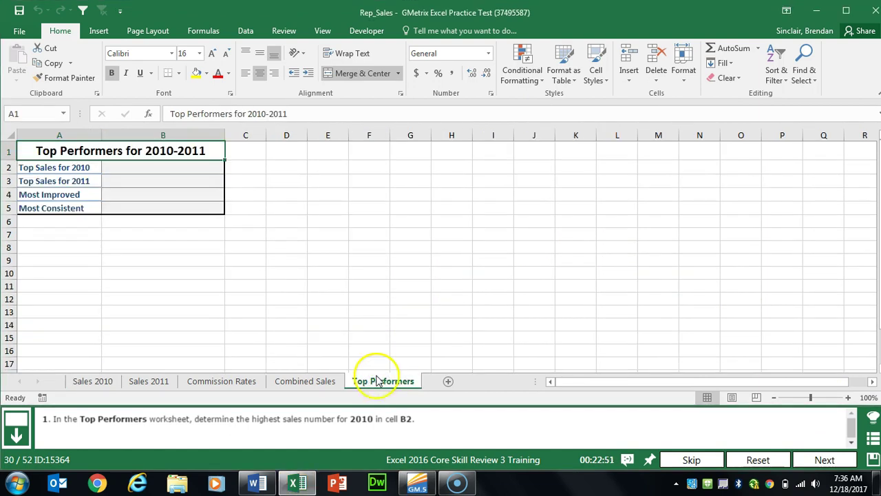
{"action": "left_click", "coordinate": [172, 171]}
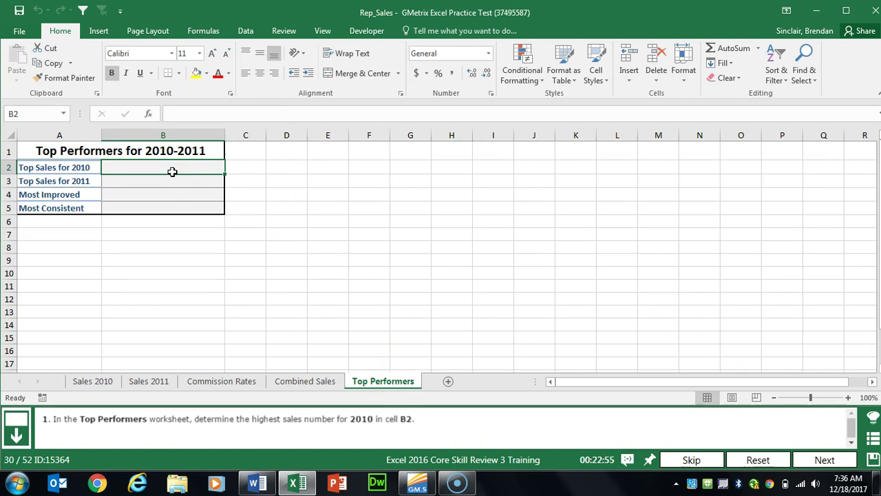
{"action": "left_click", "coordinate": [149, 114]}
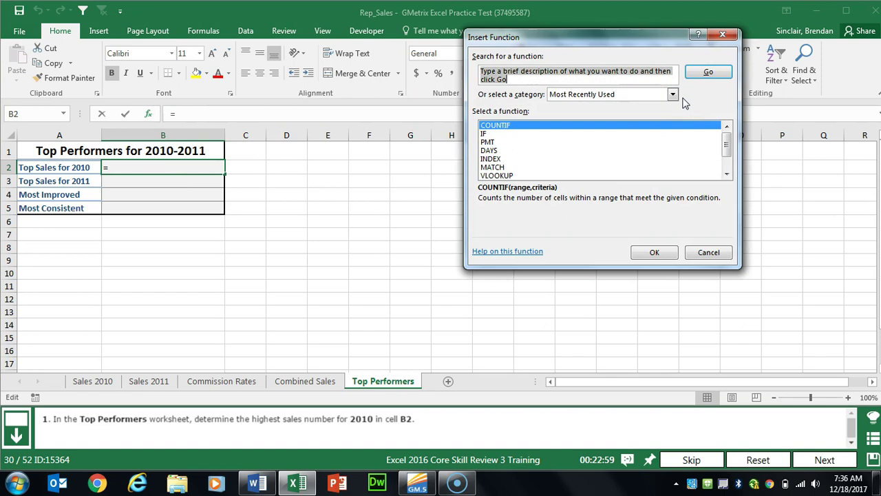
{"action": "type", "text": "max"}
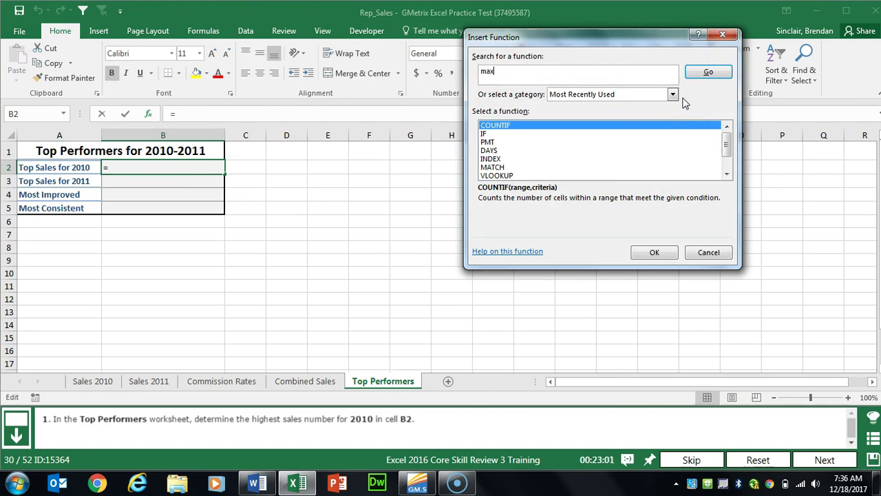
{"action": "left_click", "coordinate": [699, 73]}
{"action": "left_click", "coordinate": [652, 252]}
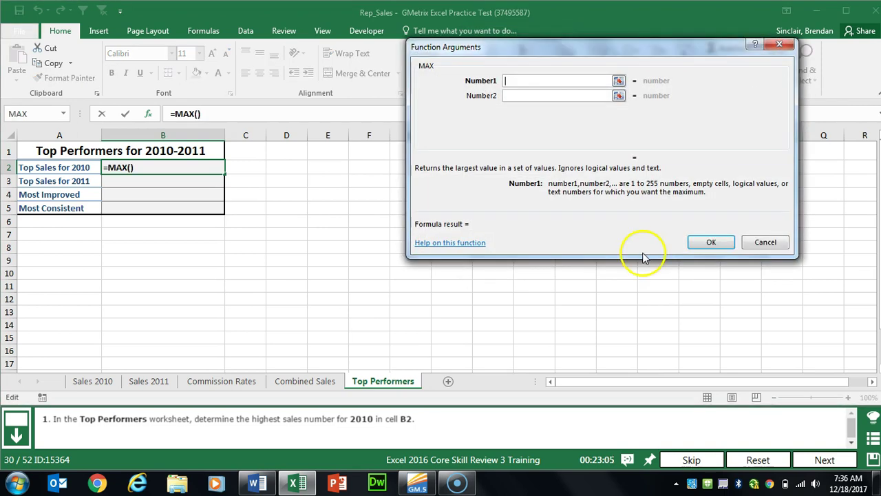
Step: Complete the MAX function with the range D3:D7 of the Sales 2010 worksheet and advance to the next task
{"action": "left_click", "coordinate": [94, 382]}
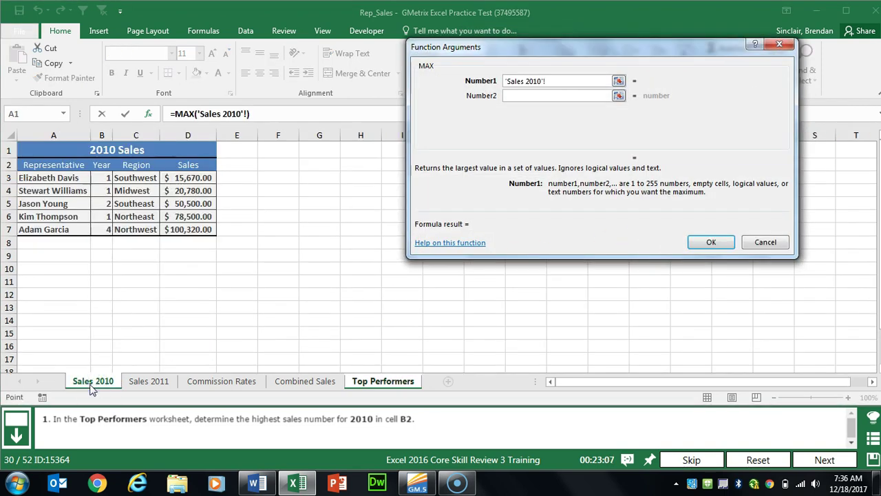
{"action": "left_click", "coordinate": [207, 178]}
{"action": "left_click_drag", "start_coordinate": [207, 177], "coordinate": [230, 228]}
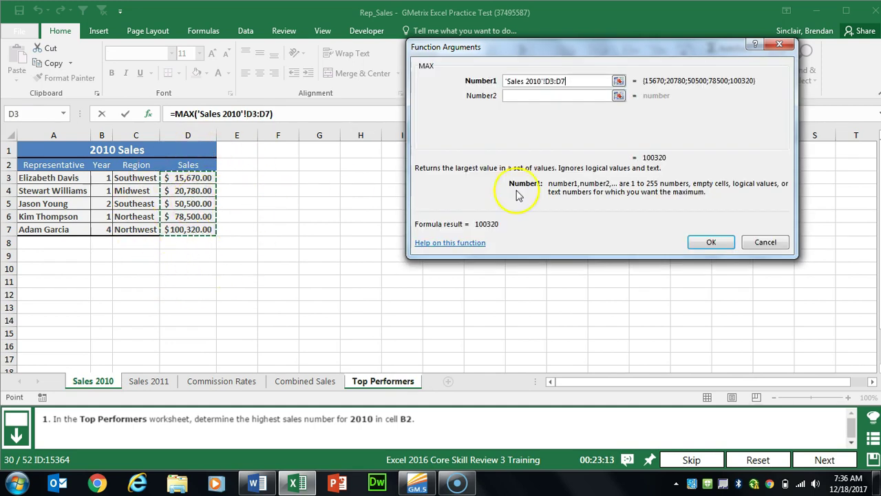
{"action": "left_click", "coordinate": [724, 242]}
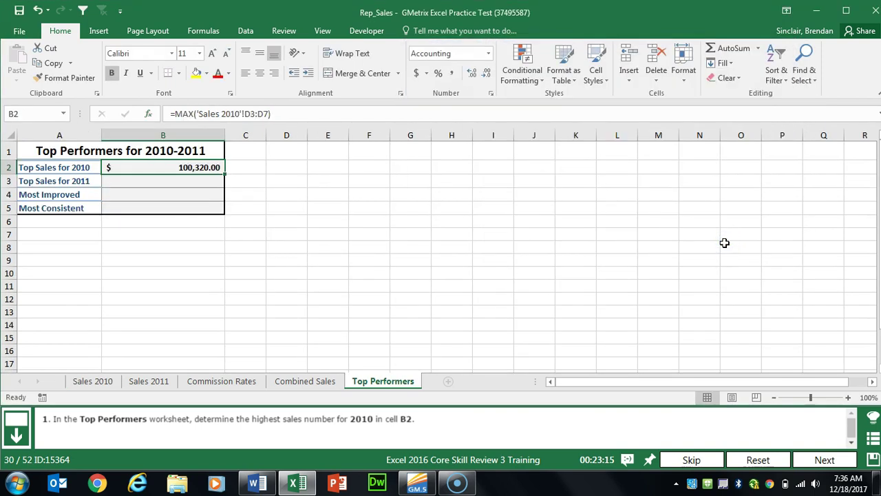
{"action": "left_click", "coordinate": [824, 460]}
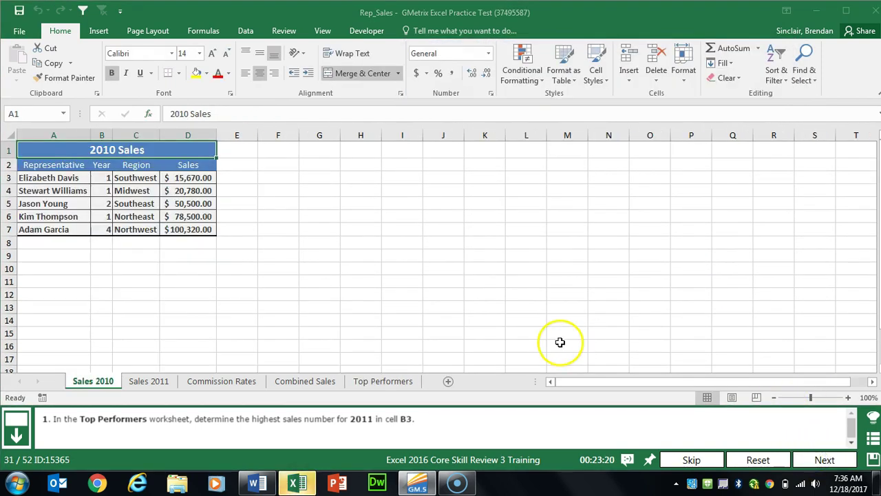
Step: Insert the MAX function in cell B3 of the Top Performers worksheet, finding it by searching for "max"
{"action": "left_click", "coordinate": [394, 383]}
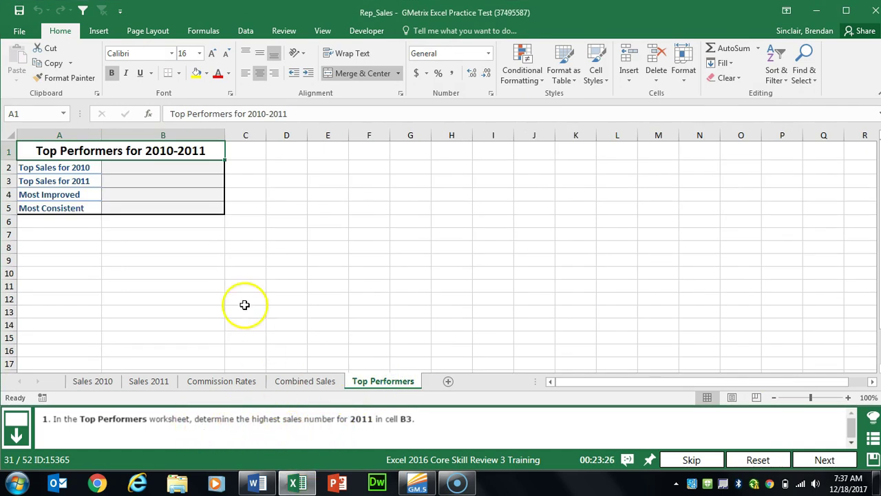
{"action": "left_click", "coordinate": [160, 180]}
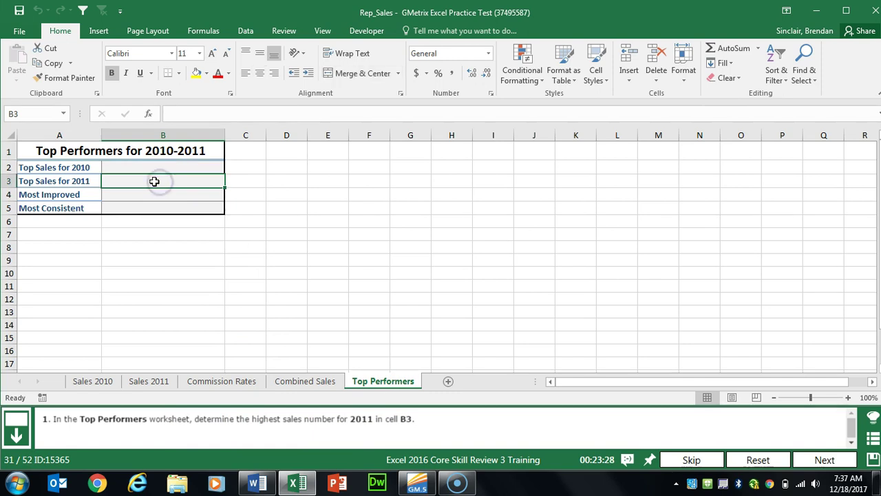
{"action": "left_click", "coordinate": [150, 117]}
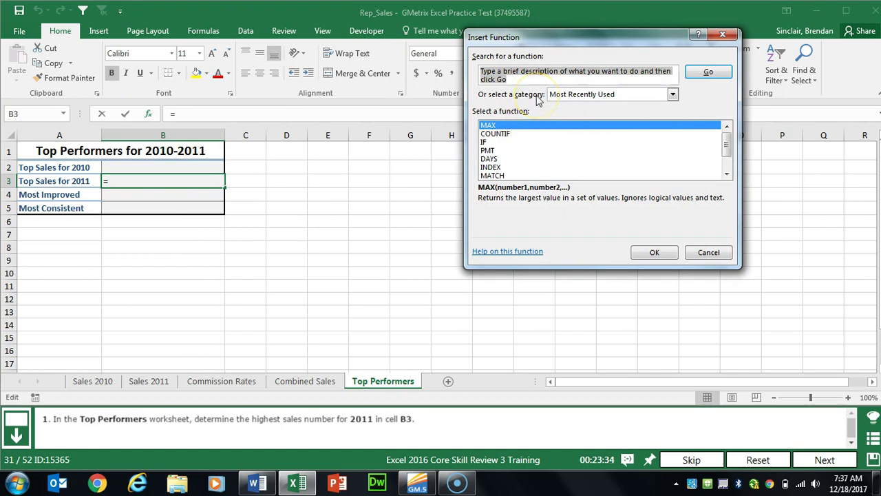
{"action": "type", "text": "max"}
{"action": "left_click", "coordinate": [716, 72]}
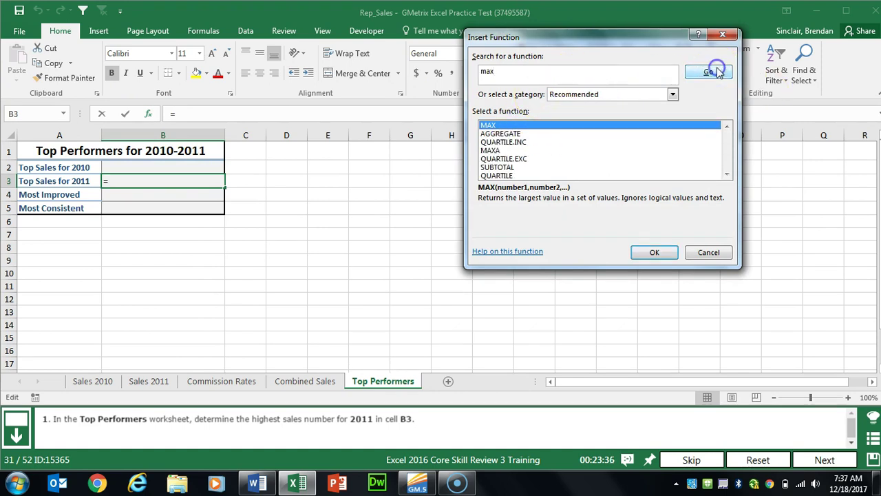
{"action": "left_click", "coordinate": [650, 252]}
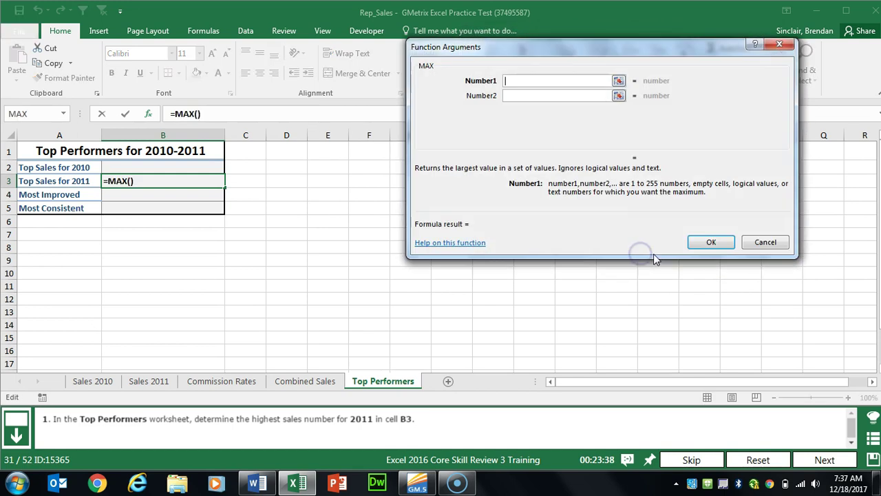
Step: Complete the MAX function with the range D3:D7 of the Sales 2011 worksheet and advance to the next task
{"action": "left_click", "coordinate": [145, 380]}
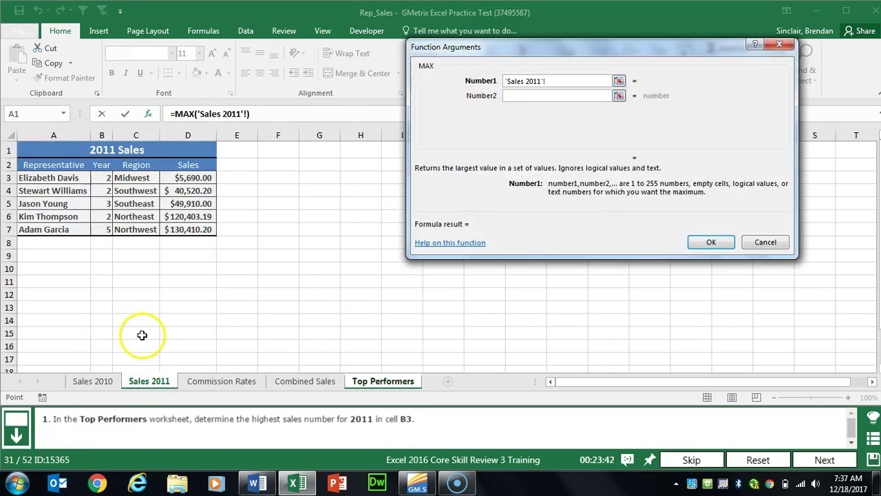
{"action": "left_click_drag", "start_coordinate": [198, 177], "coordinate": [199, 229]}
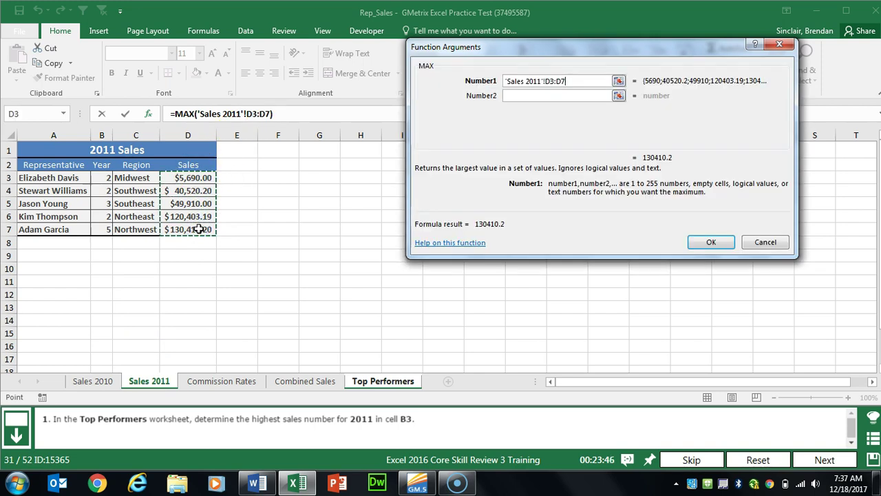
{"action": "left_click", "coordinate": [720, 241]}
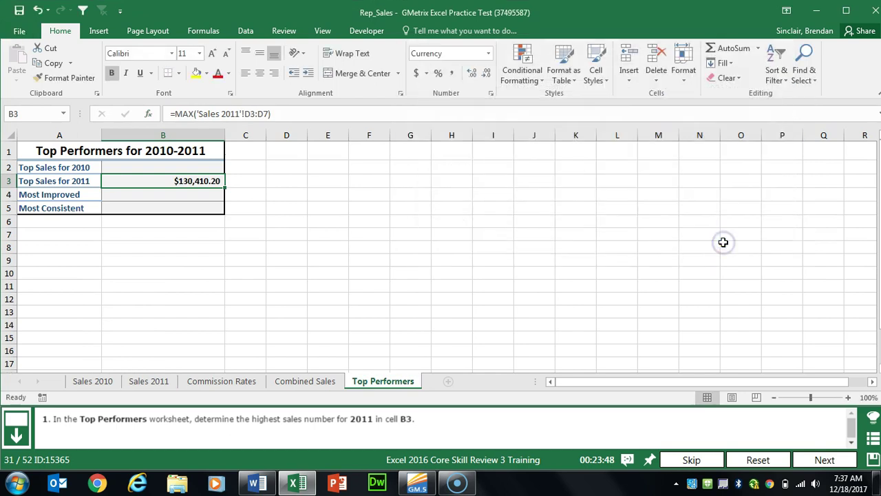
{"action": "left_click", "coordinate": [824, 460]}
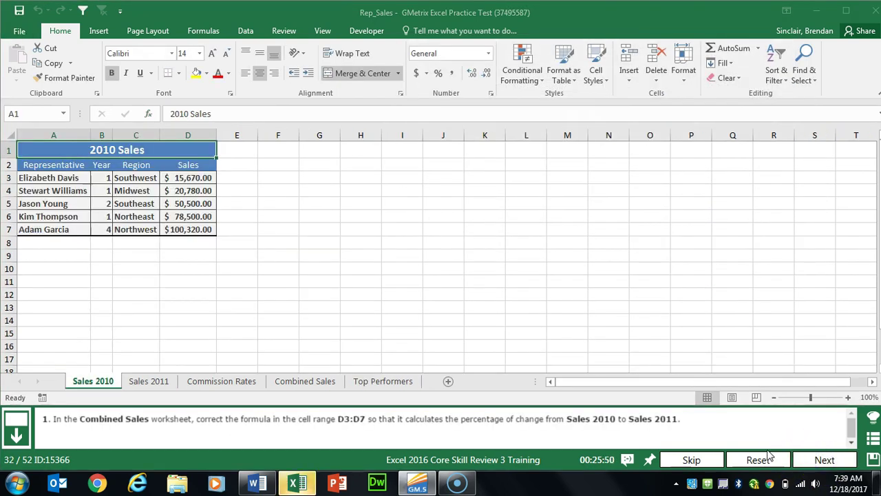
Step: In cell D3 of the Combined Sales worksheet, enclose the subtraction 'Sales 2011'!D3 - 'Sales 2010'!D3 in parentheses
{"action": "left_click", "coordinate": [305, 380]}
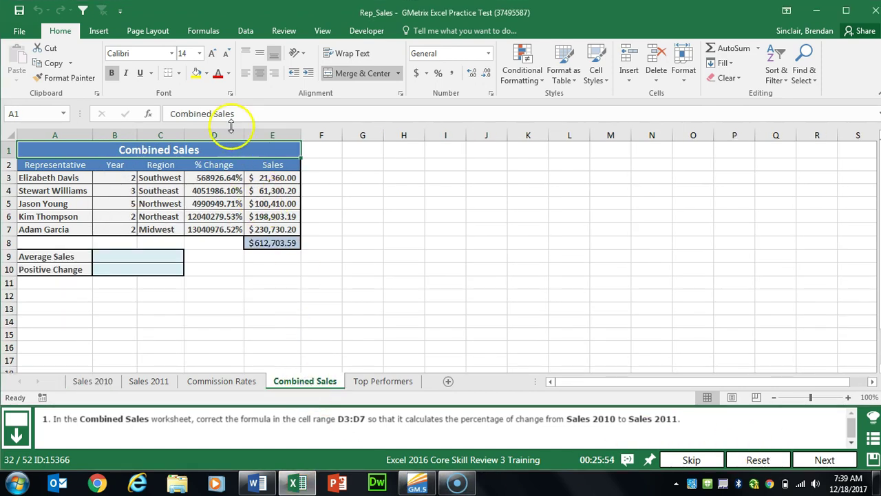
{"action": "left_click", "coordinate": [204, 181]}
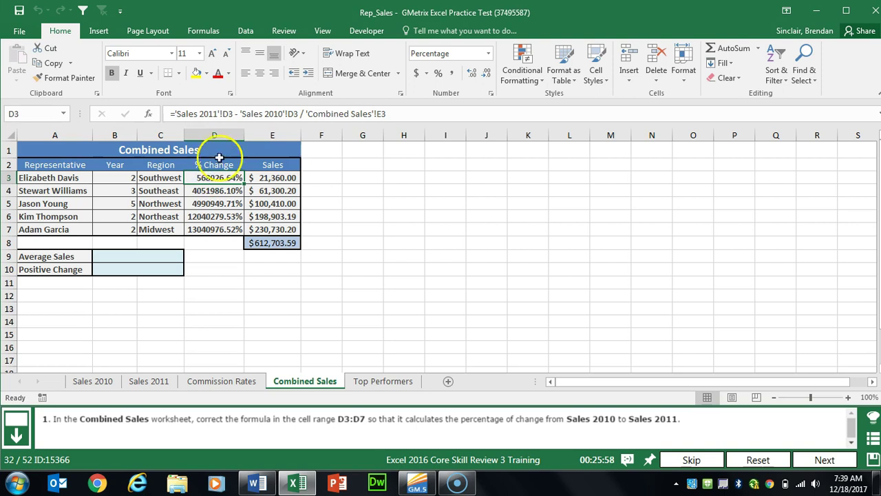
{"action": "left_click", "coordinate": [174, 115]}
{"action": "type", "text": "("}
{"action": "left_click", "coordinate": [301, 112]}
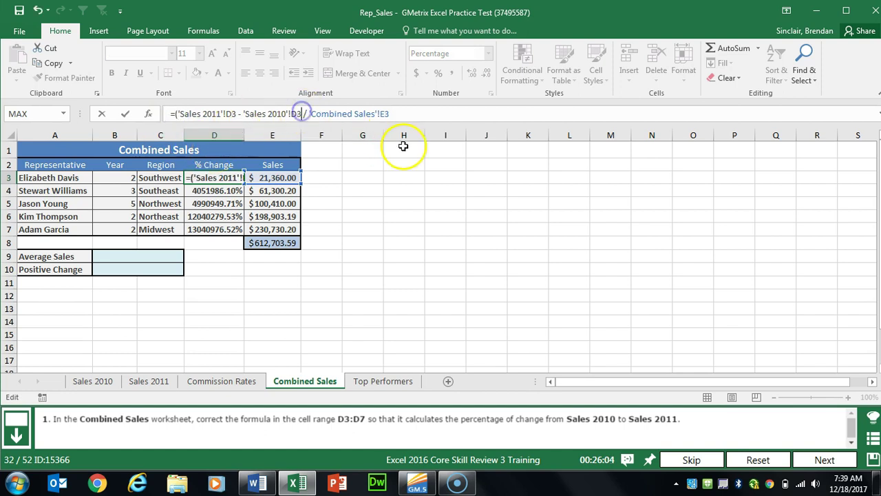
{"action": "key", "text": "Delete"}
{"action": "type", "text": ")"}
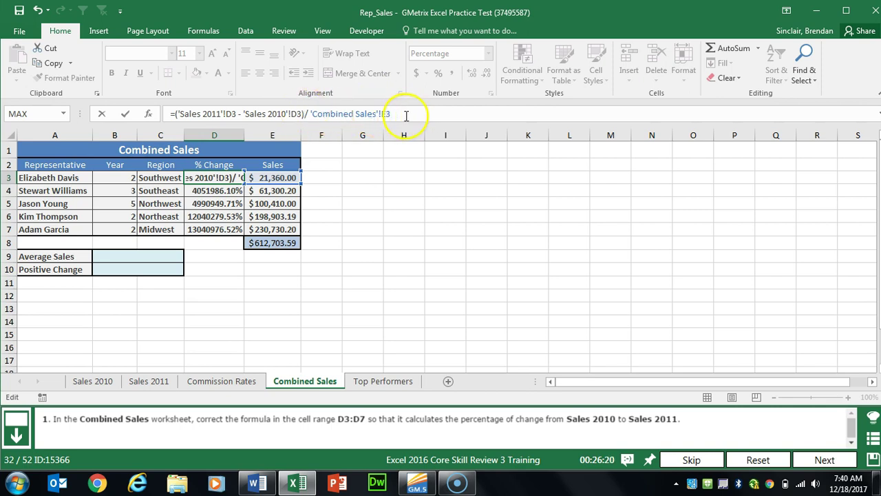
Step: Replace the divisor in the D3 formula with cell D3 of the Sales 2010 worksheet and commit the formula
{"action": "left_click_drag", "start_coordinate": [406, 116], "coordinate": [331, 117]}
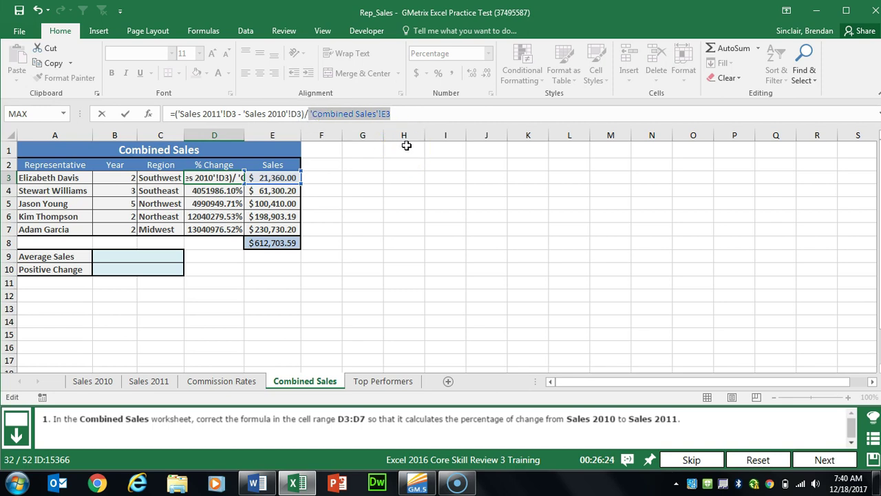
{"action": "key", "text": "BackSpace"}
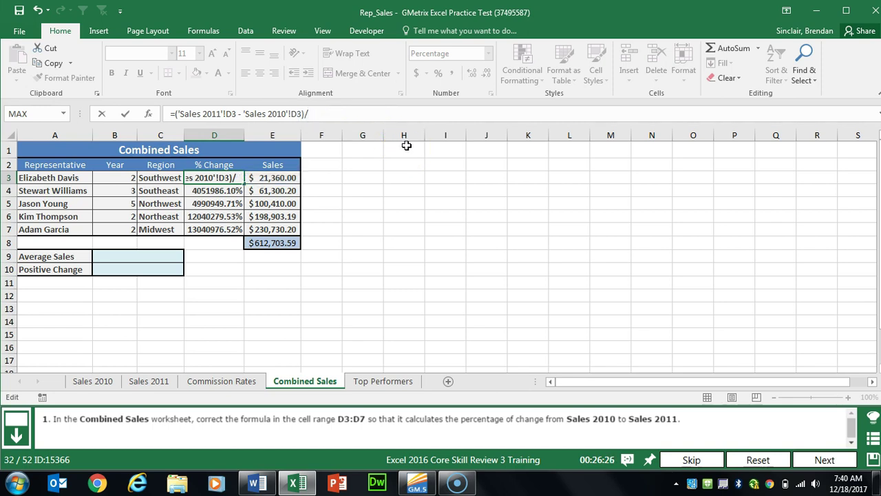
{"action": "left_click", "coordinate": [95, 383]}
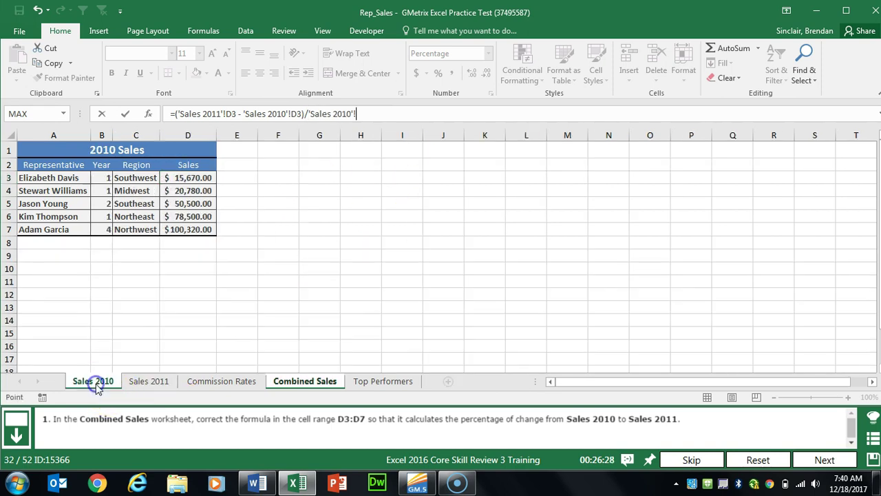
{"action": "left_click", "coordinate": [187, 178]}
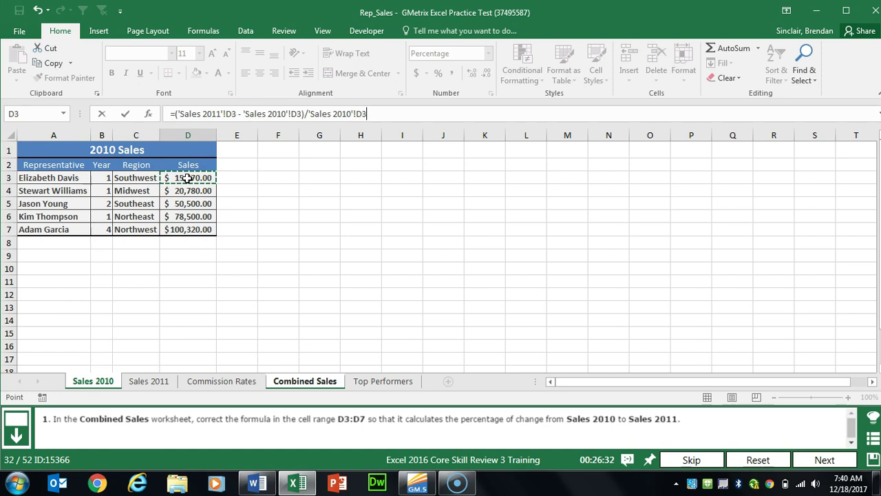
{"action": "key", "text": "Return"}
Step: Examine the % Change formulas in cells D3:D7 of the Combined Sales worksheet
{"action": "left_click", "coordinate": [200, 191]}
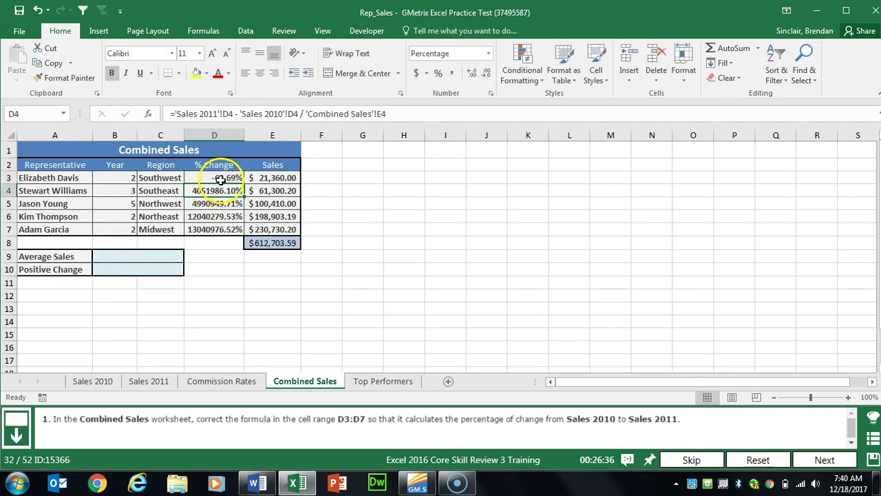
{"action": "left_click", "coordinate": [220, 177]}
{"action": "key", "text": "Down"}
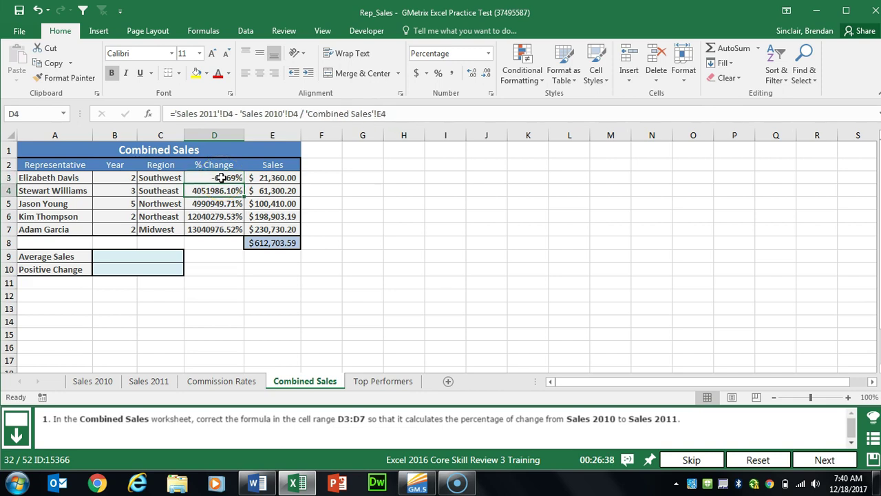
{"action": "key", "text": "Down"}
{"action": "key", "text": "Down"}
{"action": "key", "text": "Down"}
{"action": "key", "text": "Up"}
{"action": "key", "text": "Up"}
{"action": "key", "text": "Up"}
Step: In the D4 formula, enclose the subtraction 'Sales 2011'!D4 - 'Sales 2010'!D4 in parentheses
{"action": "left_click", "coordinate": [175, 114]}
{"action": "type", "text": "("}
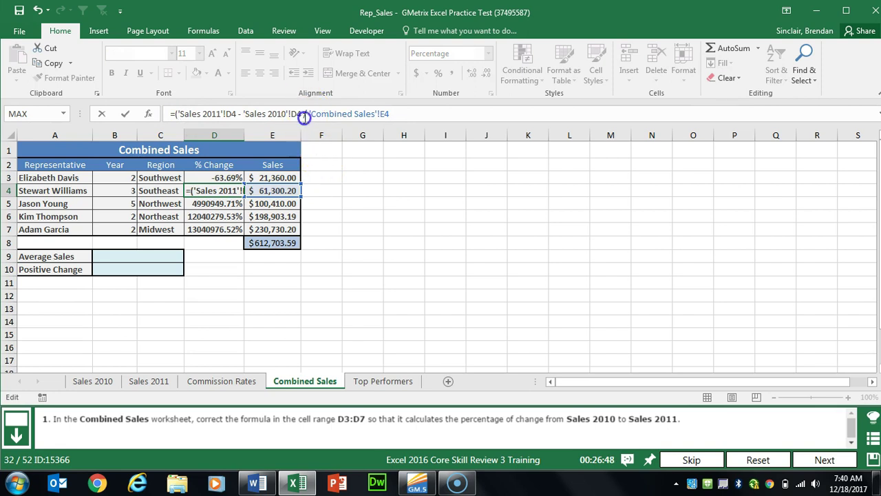
{"action": "key", "text": "BackSpace"}
{"action": "type", "text": ")"}
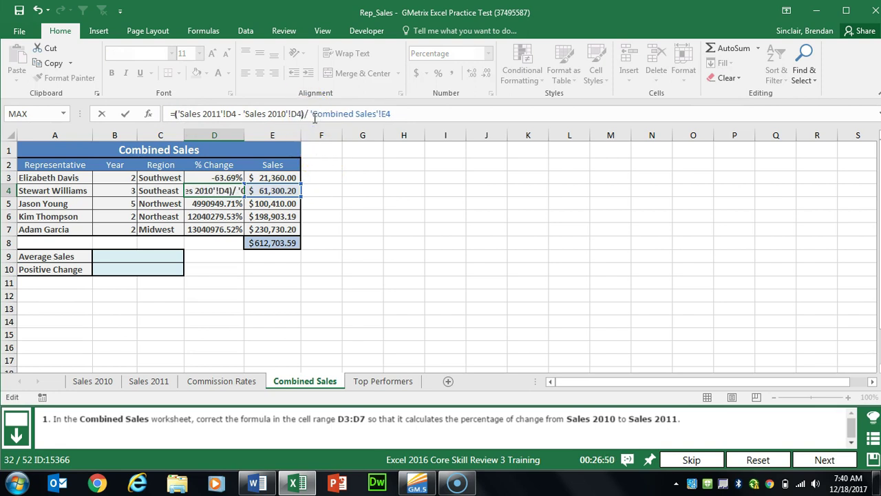
Step: Change the divisor in the D4 formula to 'Sales 2010'!D4 and commit the formula
{"action": "left_click_drag", "start_coordinate": [376, 115], "coordinate": [309, 118]}
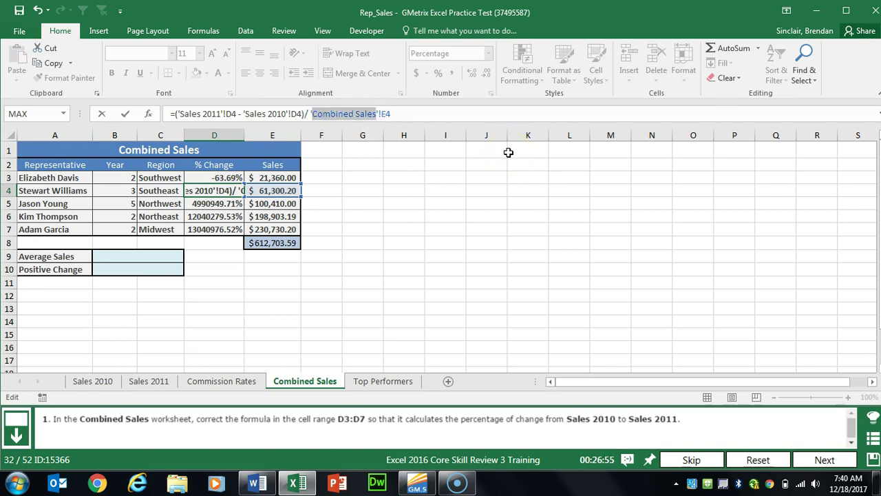
{"action": "type", "text": "S"}
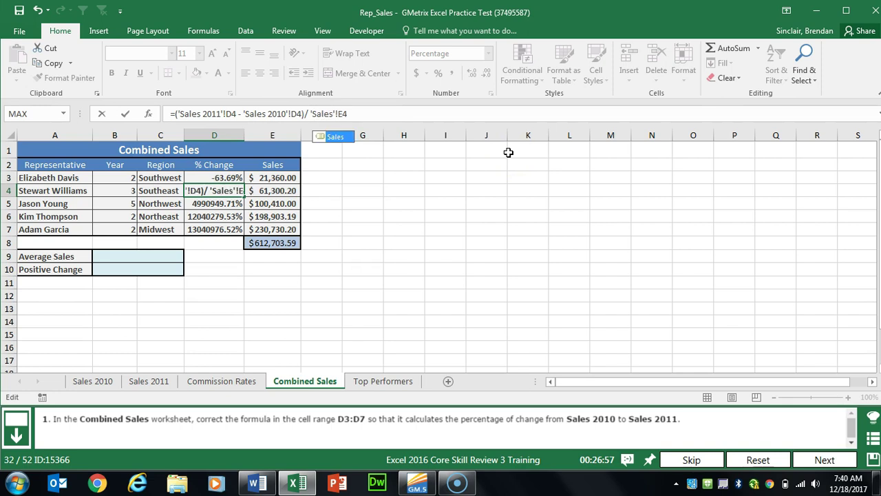
{"action": "type", "text": "2010'"}
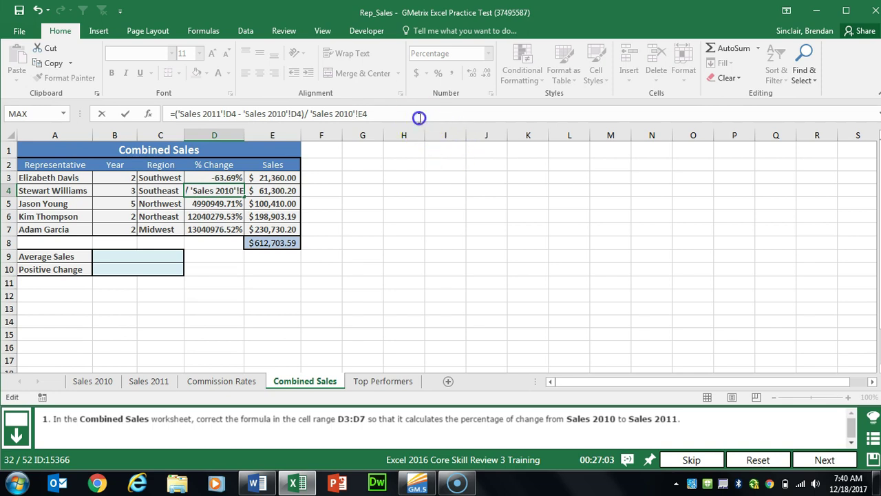
{"action": "left_click", "coordinate": [360, 113]}
{"action": "key", "text": "Delete"}
{"action": "type", "text": "D"}
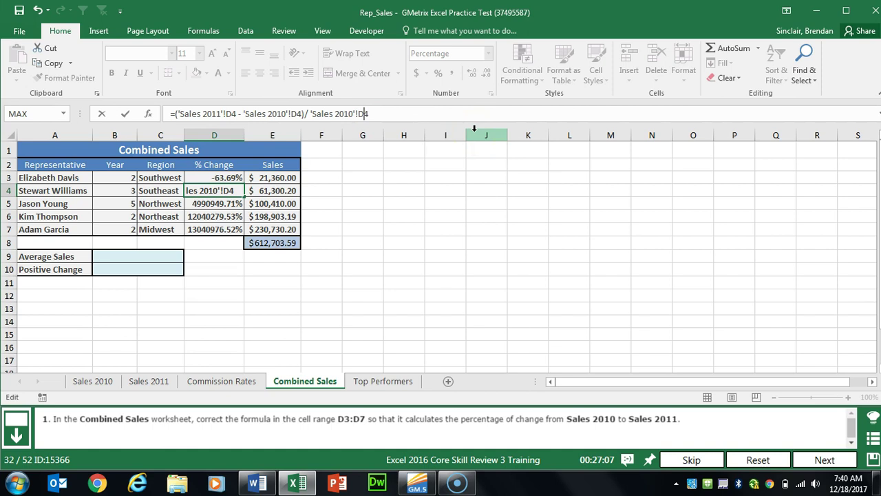
{"action": "key", "text": "Return"}
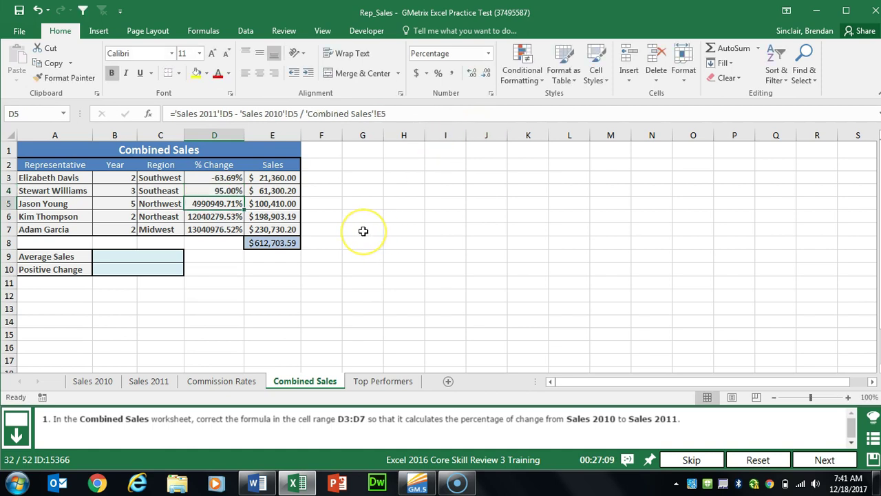
Step: Fill the corrected % Change formula from cell D4 down through D7
{"action": "left_click", "coordinate": [207, 191]}
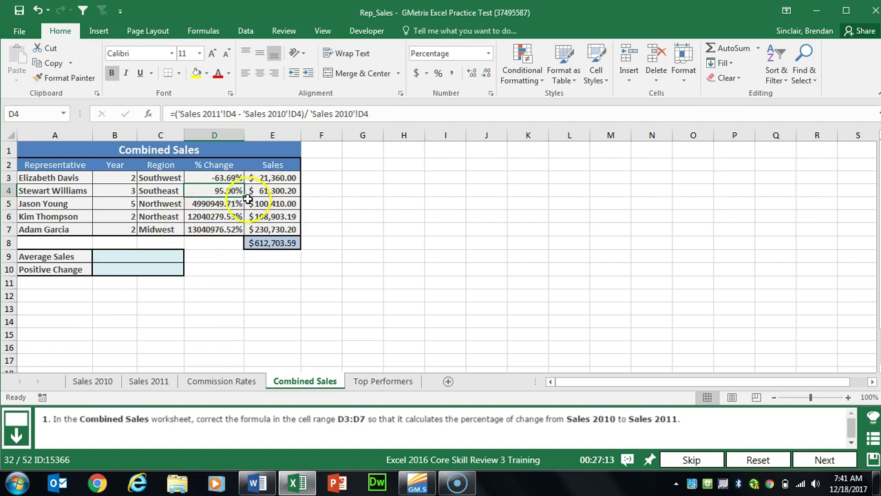
{"action": "left_click_drag", "start_coordinate": [246, 197], "coordinate": [246, 197]}
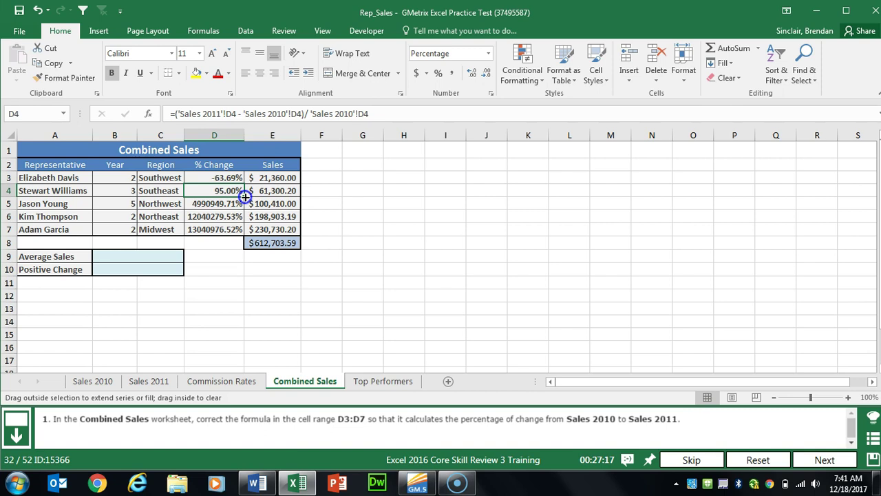
{"action": "left_click_drag", "start_coordinate": [245, 197], "coordinate": [245, 234]}
Step: Check the corrected formulas in the % Change column and advance to the next task
{"action": "left_click", "coordinate": [229, 201]}
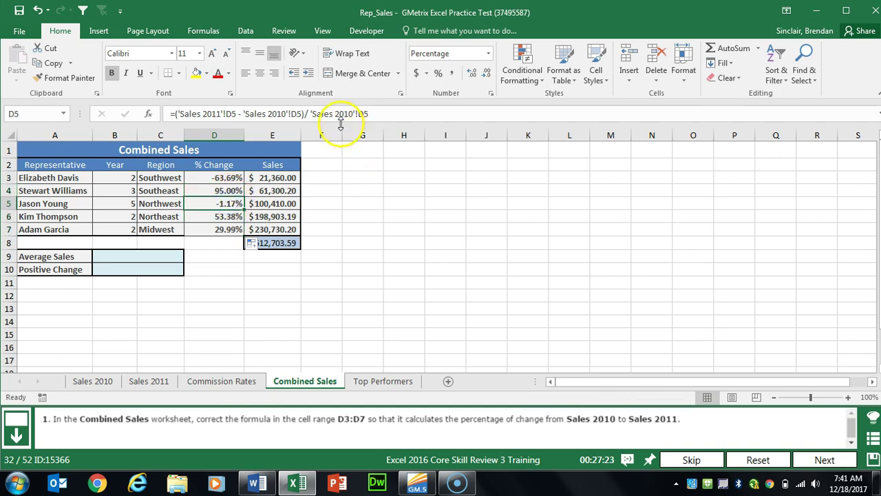
{"action": "left_click", "coordinate": [219, 216]}
{"action": "left_click", "coordinate": [219, 229]}
{"action": "left_click", "coordinate": [219, 203]}
{"action": "left_click", "coordinate": [217, 220]}
{"action": "left_click", "coordinate": [223, 228]}
{"action": "left_click", "coordinate": [222, 202]}
{"action": "left_click", "coordinate": [222, 178]}
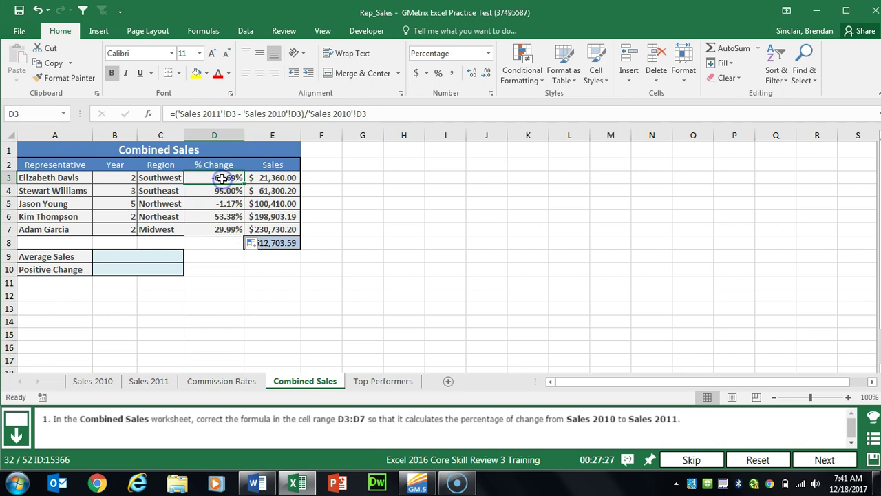
{"action": "left_click", "coordinate": [823, 459]}
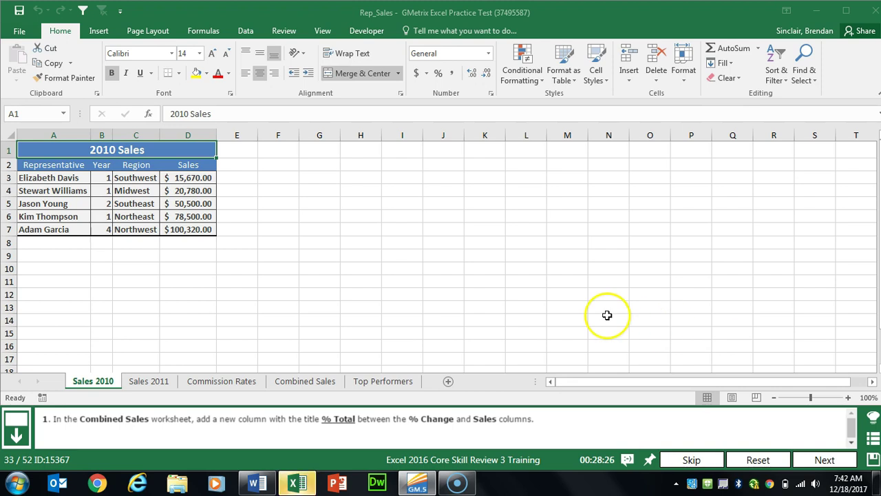
Step: Insert a new column between the % Change and Sales columns of the Combined Sales worksheet
{"action": "left_click", "coordinate": [308, 382]}
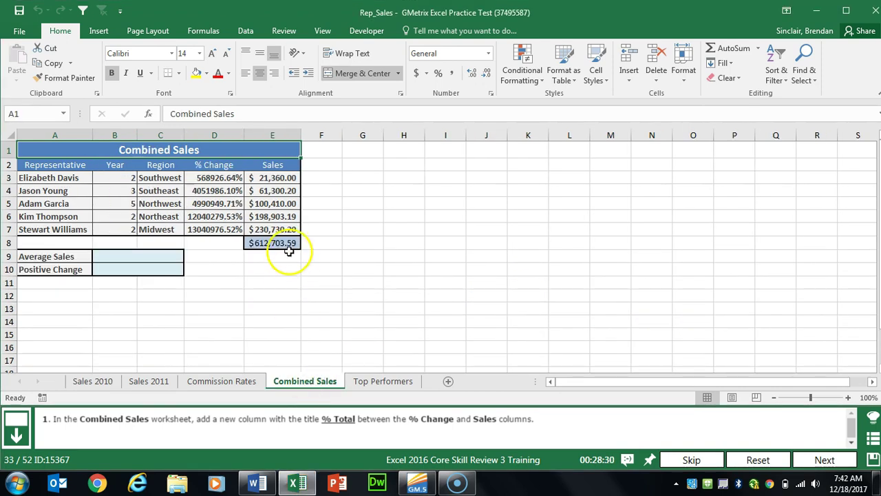
{"action": "left_click", "coordinate": [288, 136]}
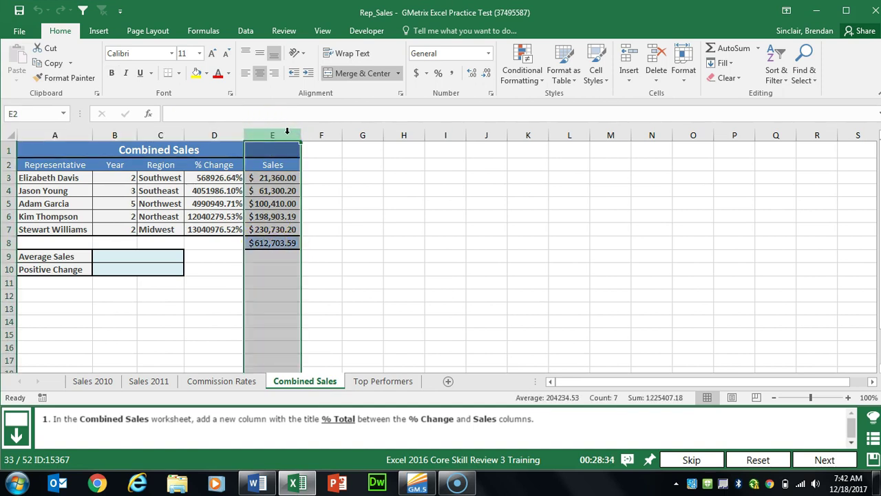
{"action": "left_click", "coordinate": [286, 132]}
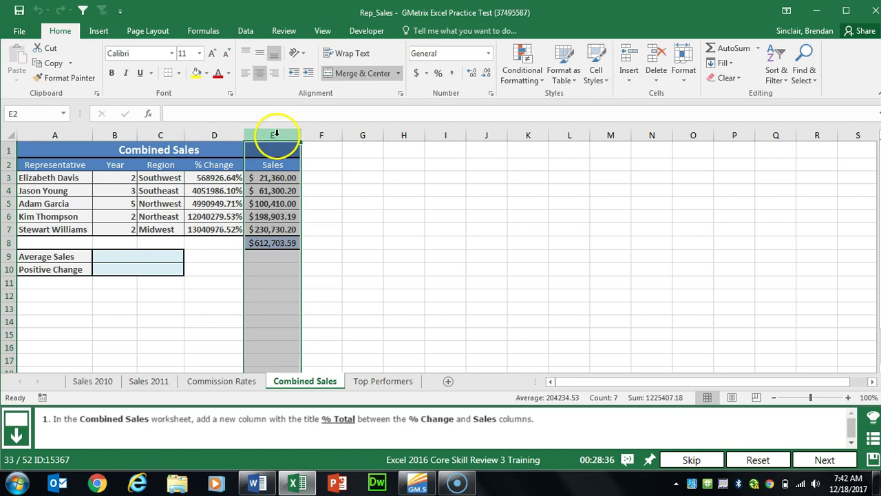
{"action": "right_click", "coordinate": [284, 133]}
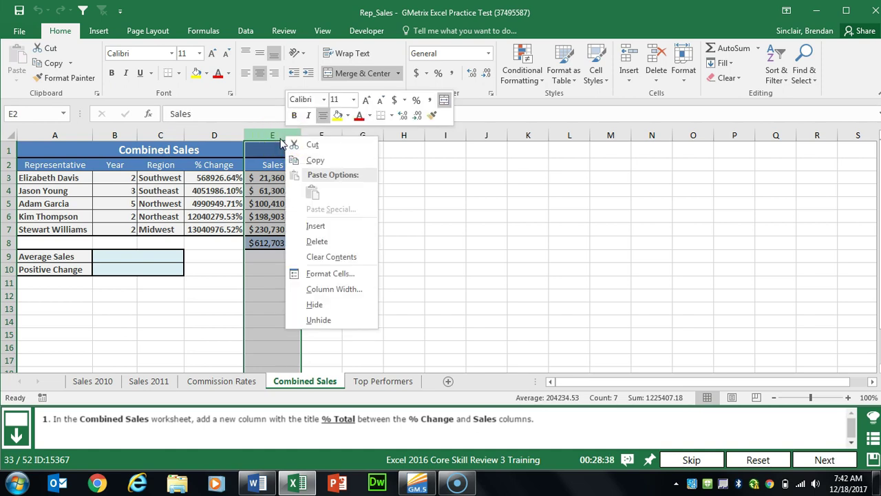
{"action": "left_click", "coordinate": [316, 227]}
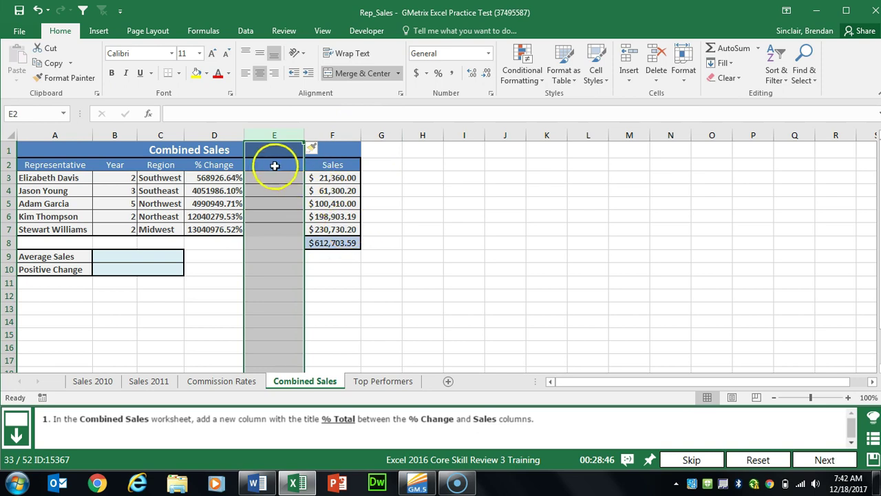
Step: Enter the title % Total in cell E2 of the new column and advance to the next task
{"action": "left_click", "coordinate": [275, 165]}
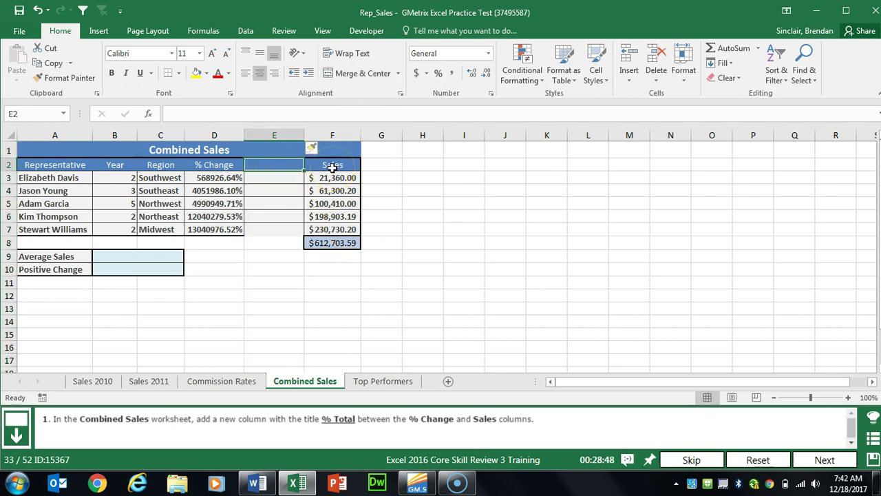
{"action": "type", "text": "% Total"}
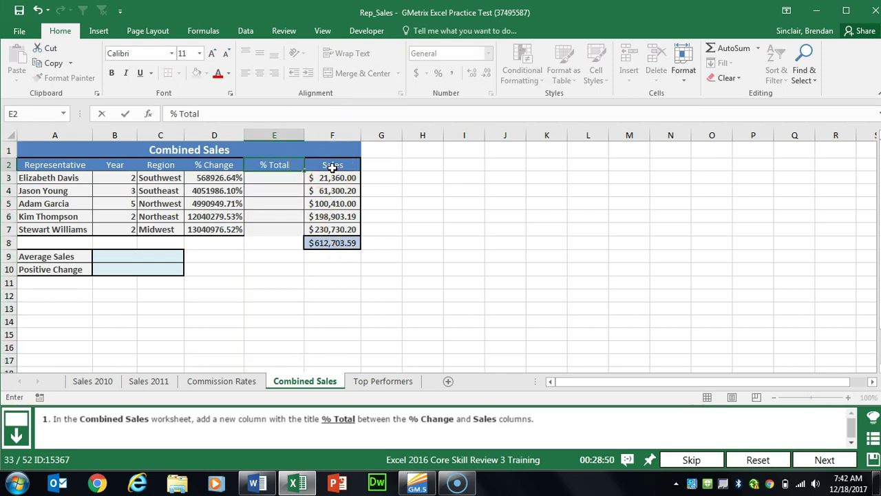
{"action": "key", "text": "Return"}
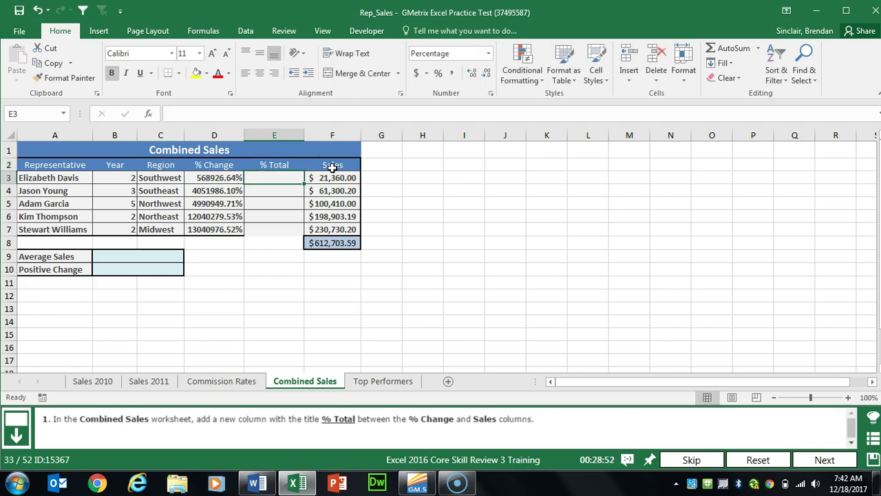
{"action": "left_click", "coordinate": [820, 459]}
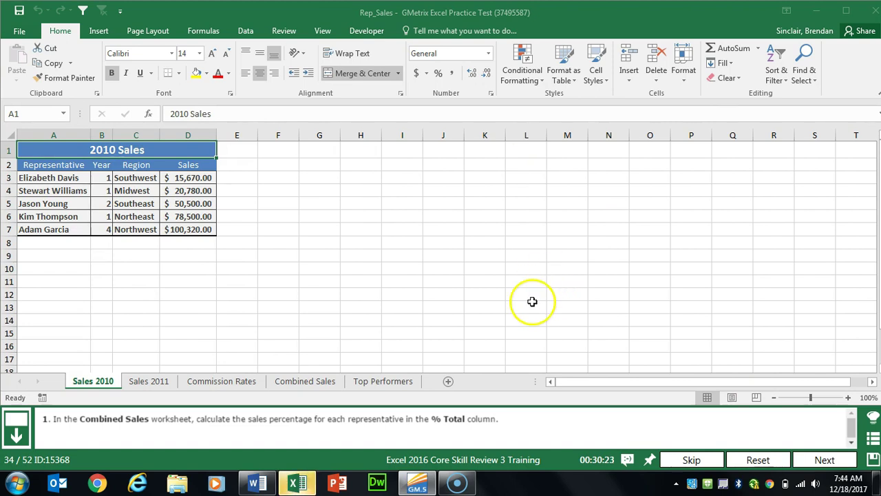
Step: Calculate each representative's share of total sales in the Combined Sales worksheet by entering =E3/$E$8 in F3 and filling it down through F7
{"action": "left_click", "coordinate": [306, 382]}
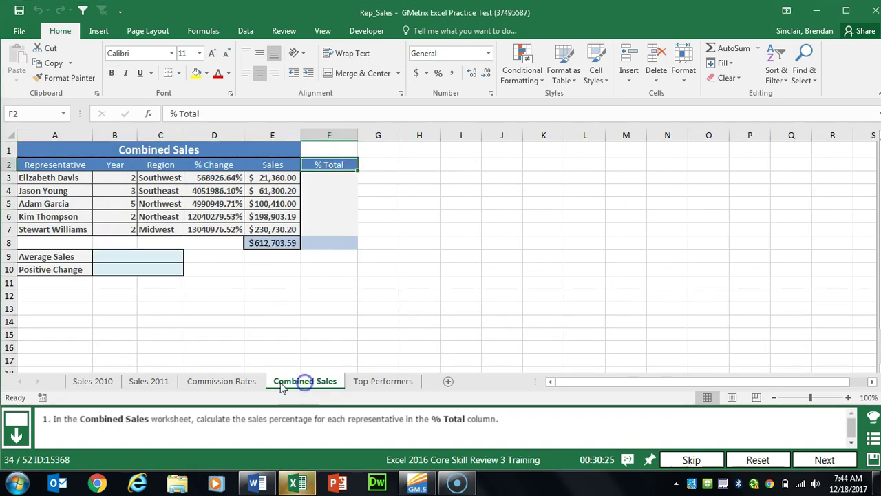
{"action": "left_click", "coordinate": [329, 179]}
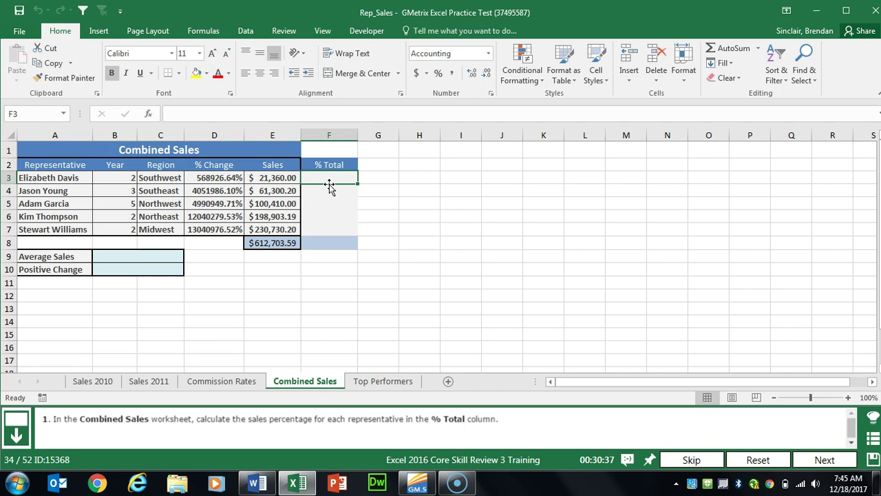
{"action": "type", "text": "="}
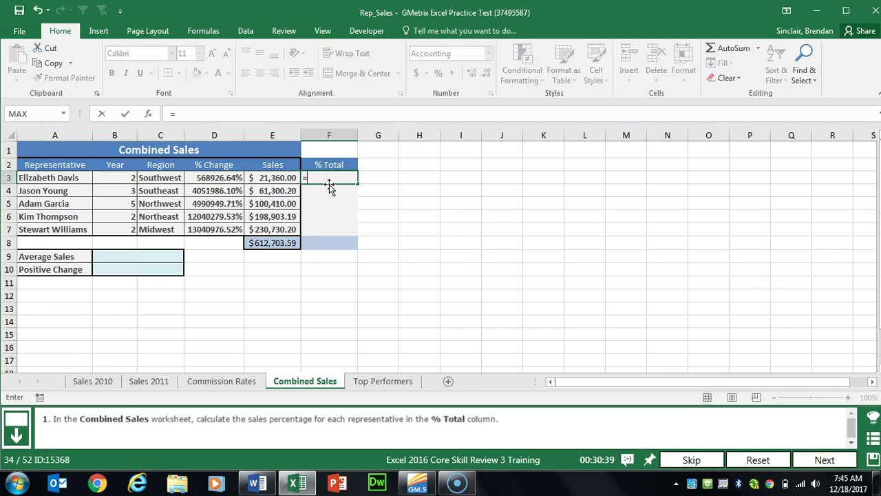
{"action": "left_click", "coordinate": [285, 178]}
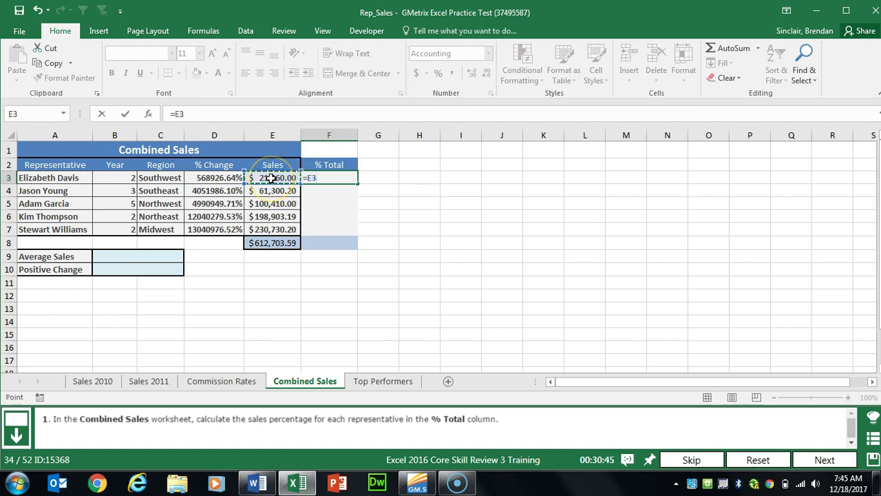
{"action": "type", "text": "/"}
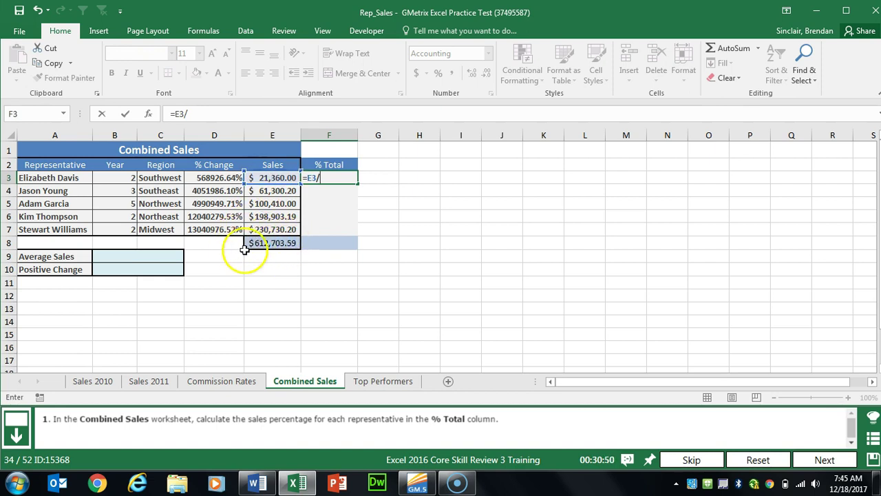
{"action": "left_click", "coordinate": [281, 245]}
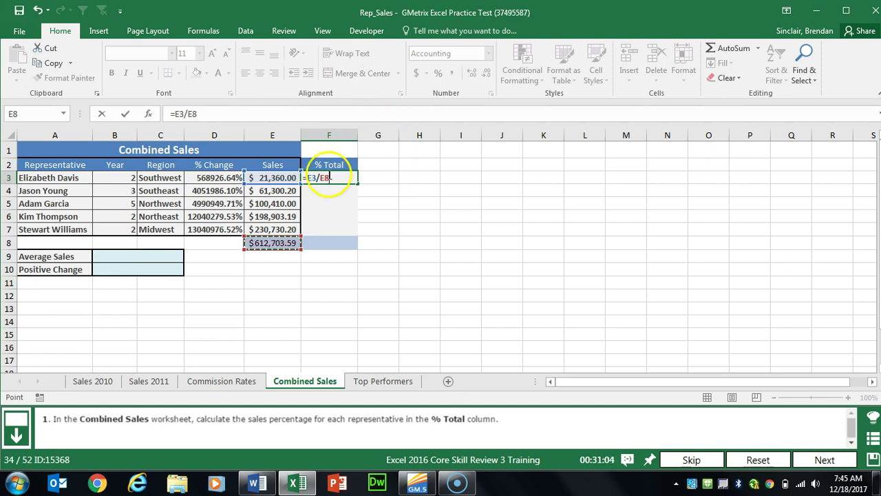
{"action": "key", "text": "F4"}
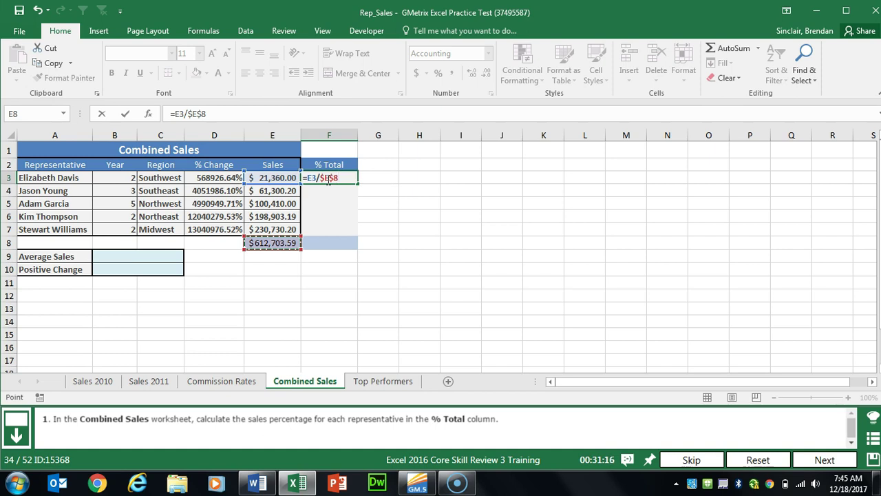
{"action": "key", "text": "Return"}
{"action": "left_click", "coordinate": [328, 178]}
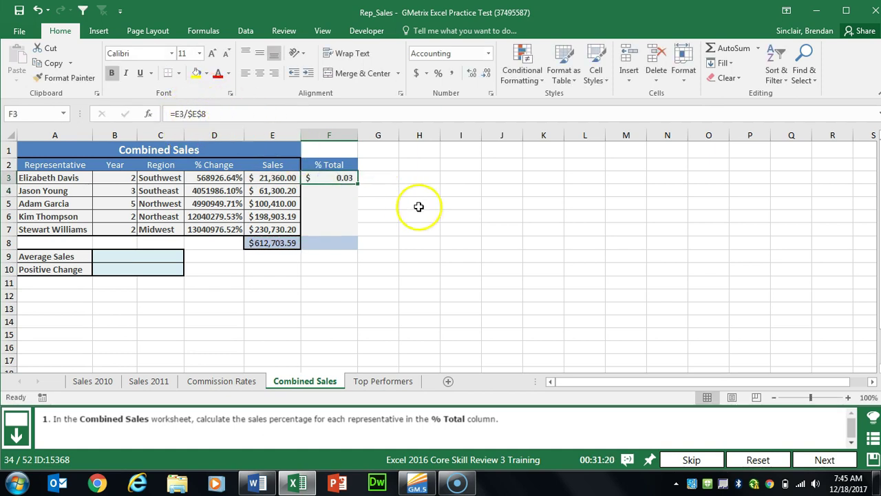
{"action": "left_click_drag", "start_coordinate": [358, 181], "coordinate": [356, 232]}
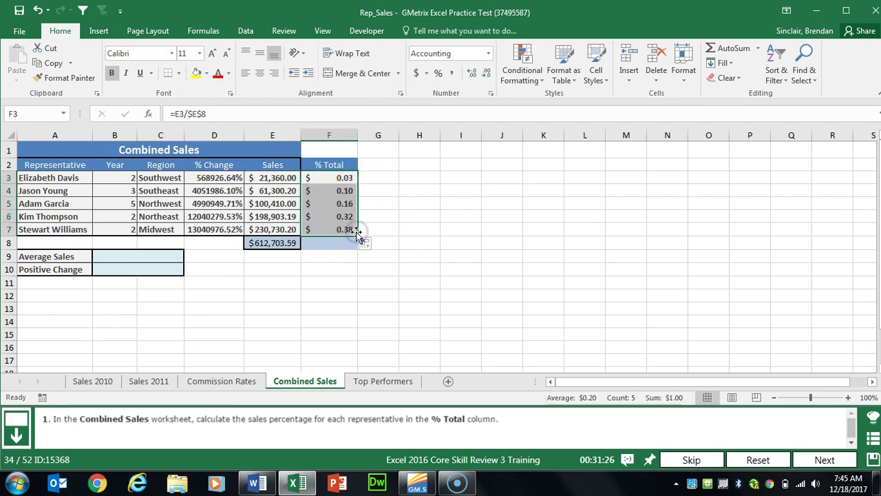
Step: Check the % Total formulas in column F for the fixed reference to the sales total and advance to the next task
{"action": "left_click", "coordinate": [344, 189]}
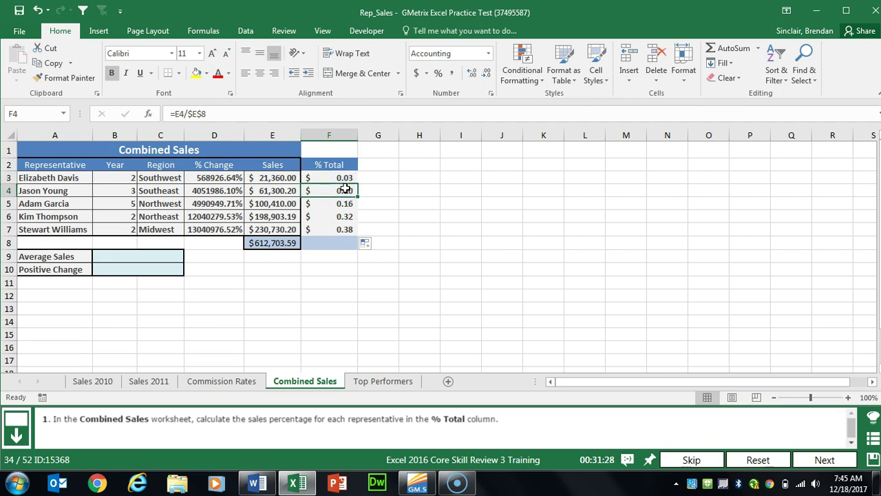
{"action": "key", "text": "Up"}
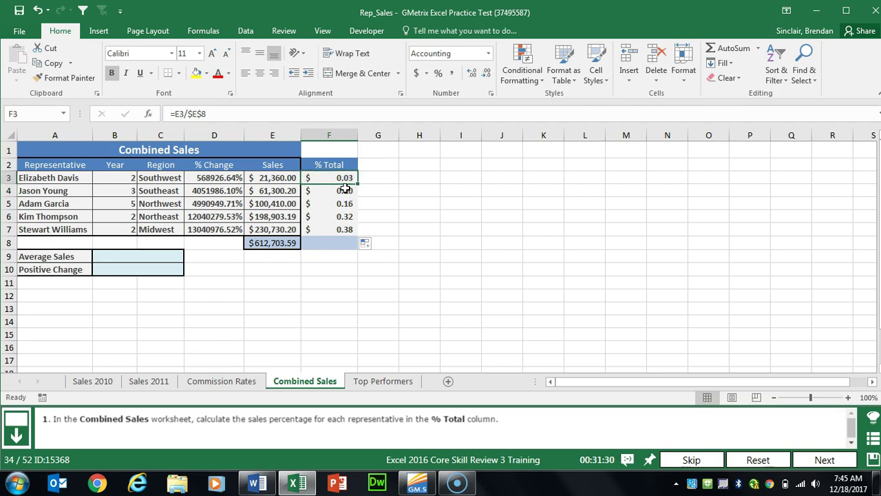
{"action": "left_click", "coordinate": [344, 190]}
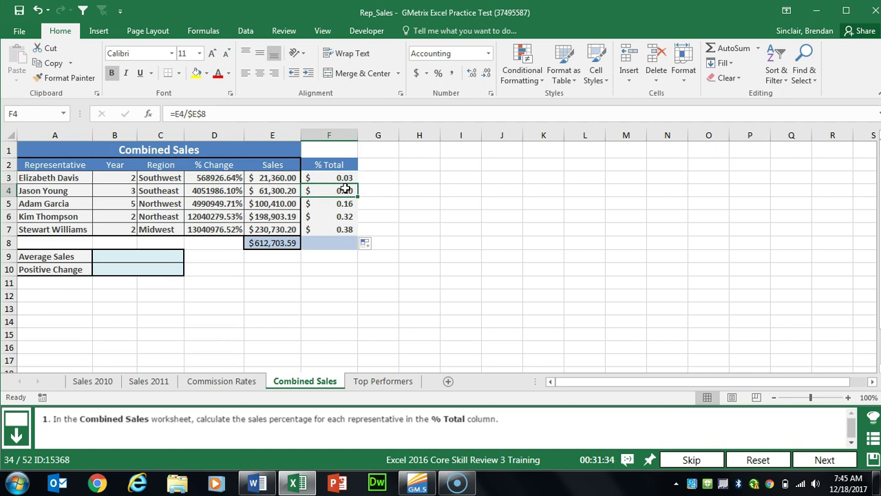
{"action": "key", "text": "Down"}
{"action": "key", "text": "Down"}
{"action": "key", "text": "Up"}
{"action": "key", "text": "Down"}
{"action": "key", "text": "Up"}
{"action": "key", "text": "Up"}
{"action": "key", "text": "Up"}
{"action": "key", "text": "Down"}
{"action": "key", "text": "Down"}
{"action": "key", "text": "Down"}
{"action": "key", "text": "Down"}
{"action": "key", "text": "Up"}
{"action": "key", "text": "Up"}
{"action": "key", "text": "Up"}
{"action": "key", "text": "Down"}
{"action": "key", "text": "Down"}
{"action": "key", "text": "Up"}
{"action": "key", "text": "Up"}
{"action": "key", "text": "Up"}
{"action": "key", "text": "Down"}
{"action": "key", "text": "Down"}
{"action": "key", "text": "Down"}
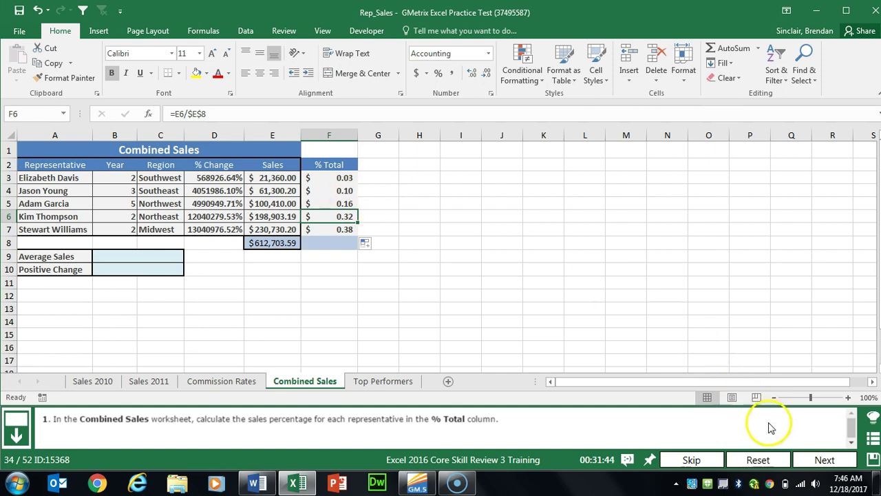
{"action": "left_click", "coordinate": [798, 457]}
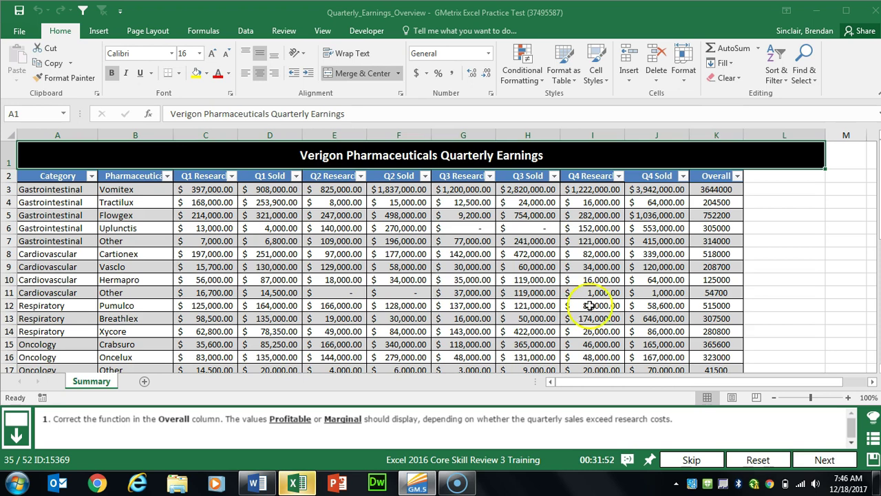
Step: Replace the comma between the two SUM functions in cell K3's IF formula with a greater-than sign
{"action": "left_click", "coordinate": [710, 191]}
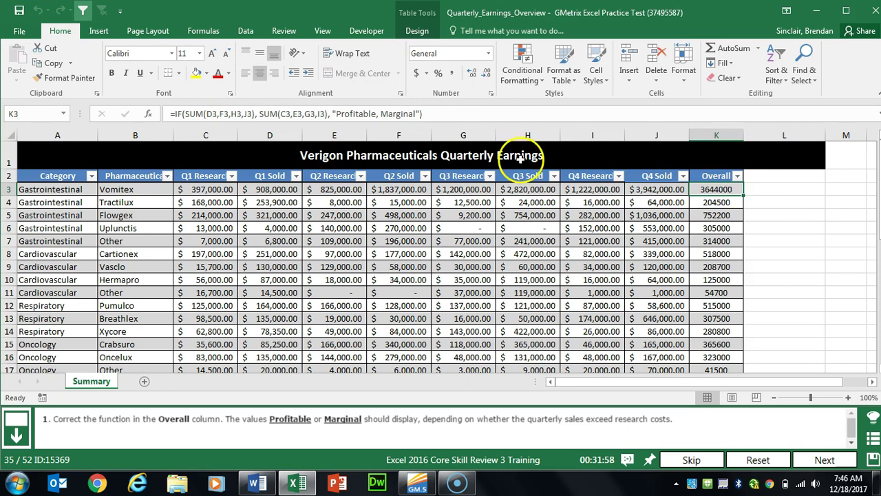
{"action": "left_click", "coordinate": [259, 116]}
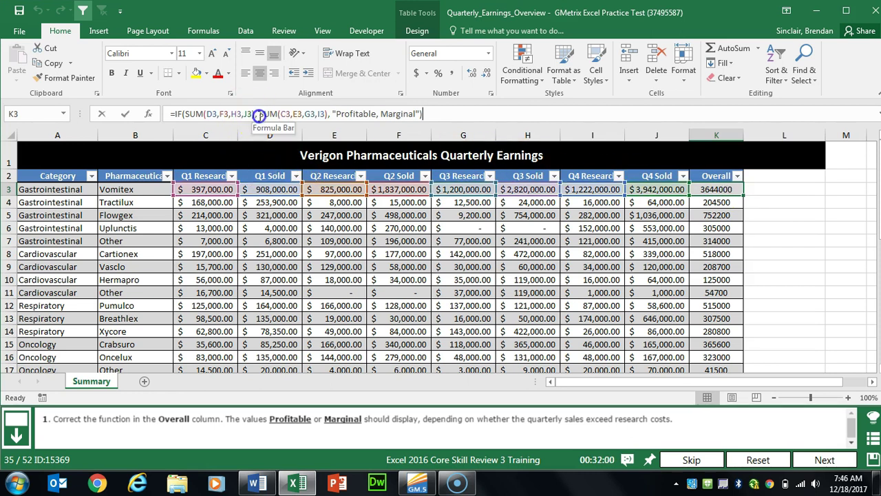
{"action": "key", "text": "Delete"}
{"action": "key", "text": "Delete"}
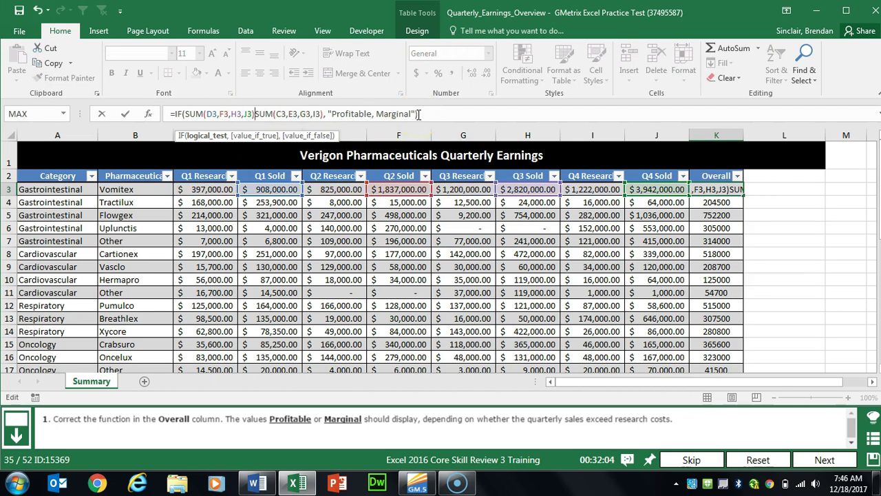
{"action": "type", "text": ">"}
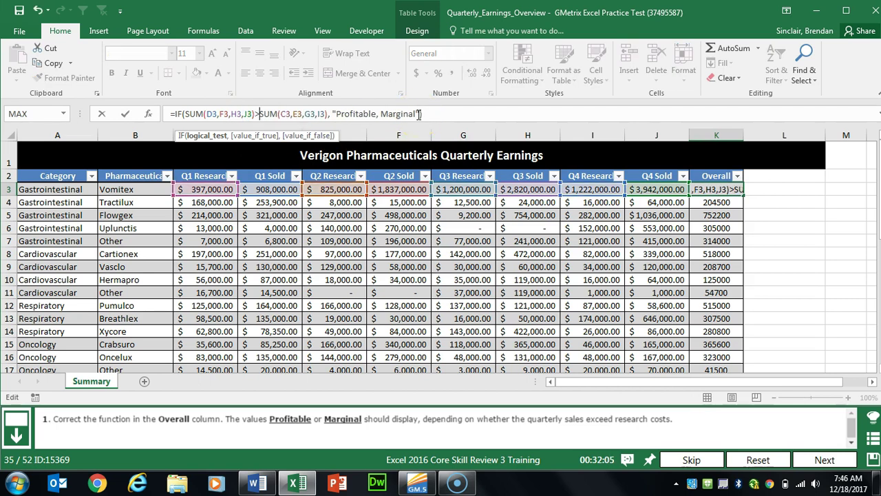
Step: Split the IF formula's result text in K3 into separately quoted values "Profitable" and "Marginal", and advance to the next task
{"action": "type", "text": "\""}
{"action": "left_click", "coordinate": [377, 114]}
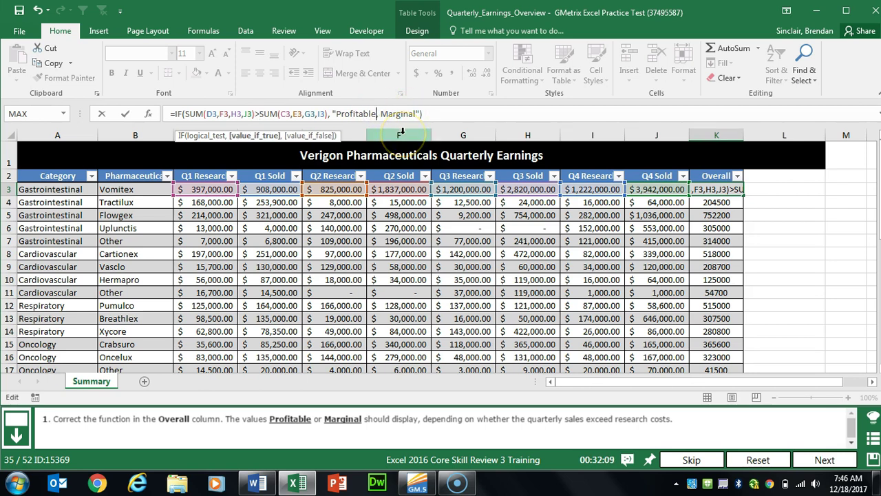
{"action": "type", "text": "\""}
{"action": "left_click", "coordinate": [383, 113]}
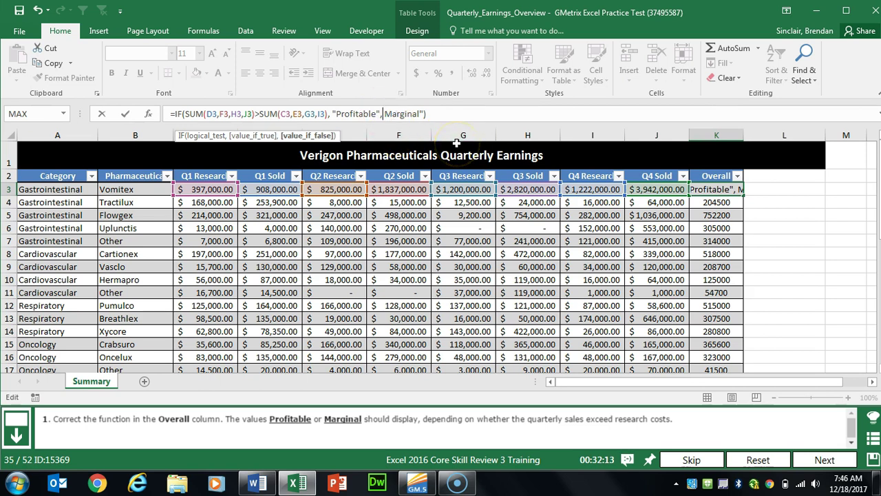
{"action": "type", "text": "\""}
{"action": "key", "text": "Return"}
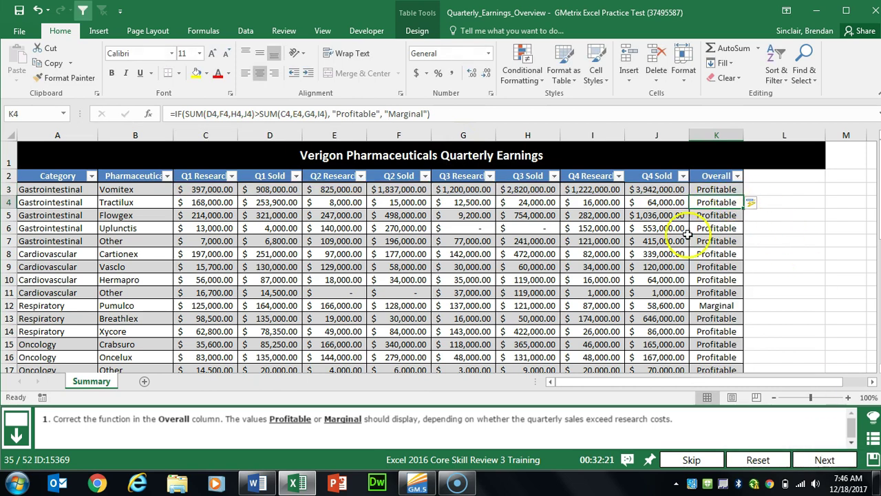
{"action": "left_click", "coordinate": [818, 473]}
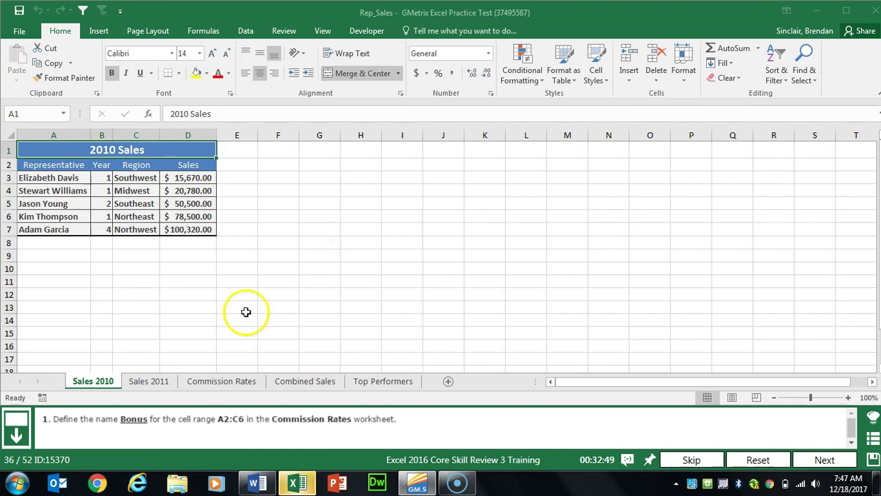
Step: Define the name Bonus for the range A2:C6 in the Commission Rates worksheet and advance to the next task
{"action": "left_click", "coordinate": [222, 383]}
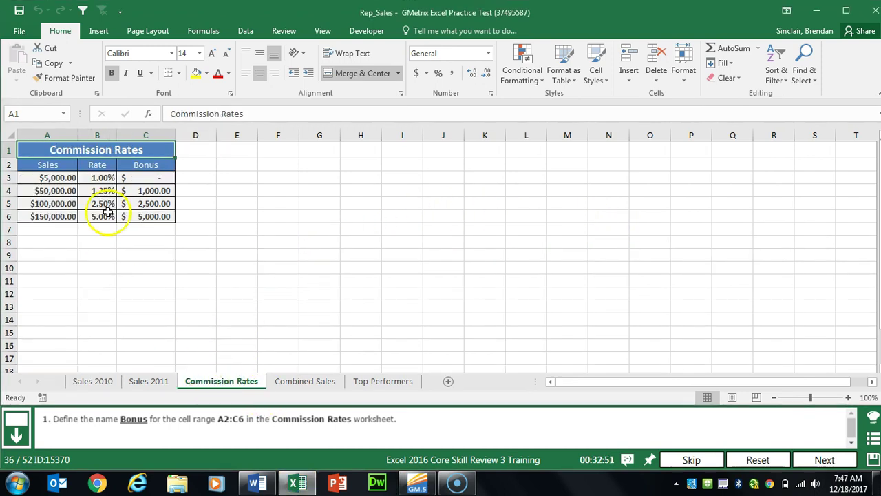
{"action": "left_click_drag", "start_coordinate": [54, 165], "coordinate": [147, 217]}
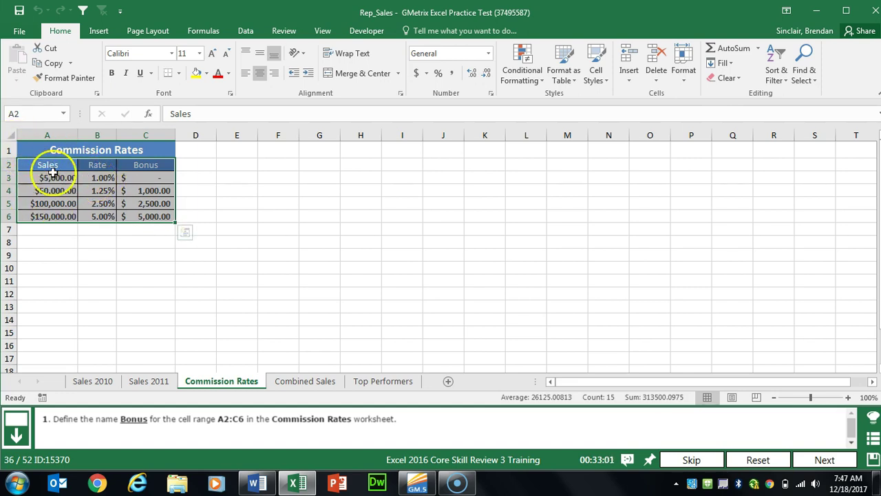
{"action": "left_click", "coordinate": [33, 114]}
{"action": "left_click", "coordinate": [30, 113]}
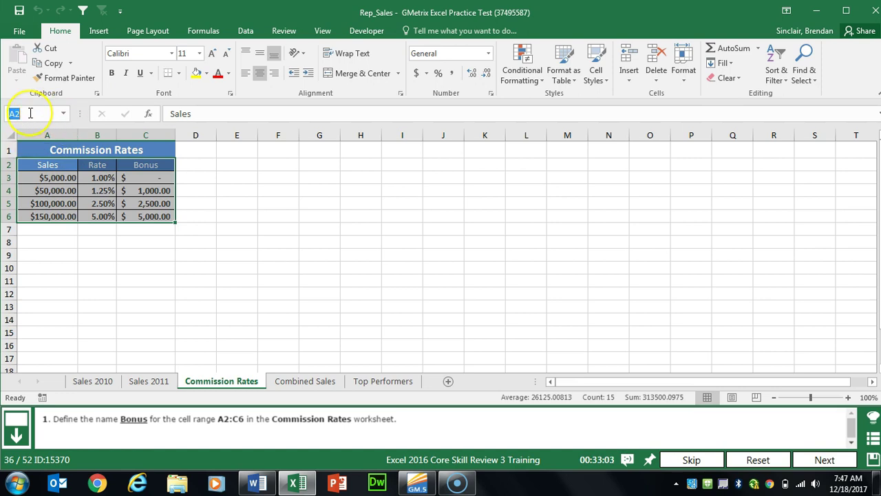
{"action": "type", "text": "Bonus"}
{"action": "key", "text": "Return"}
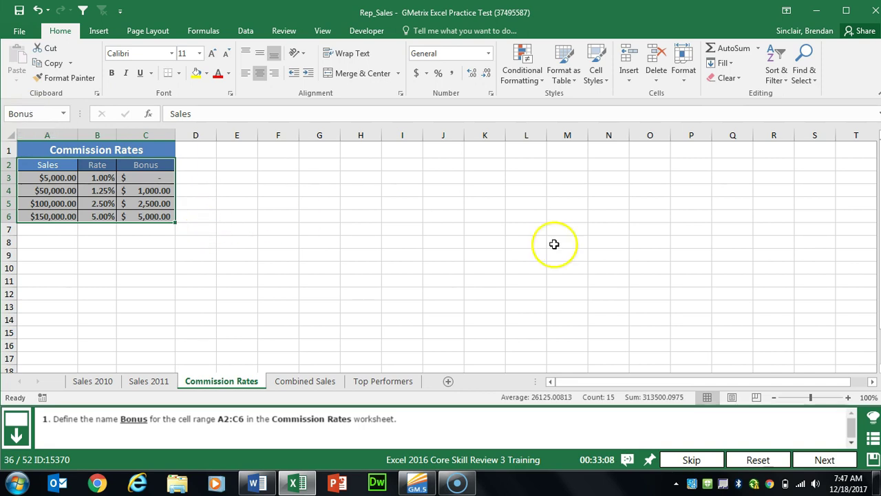
{"action": "left_click", "coordinate": [823, 460]}
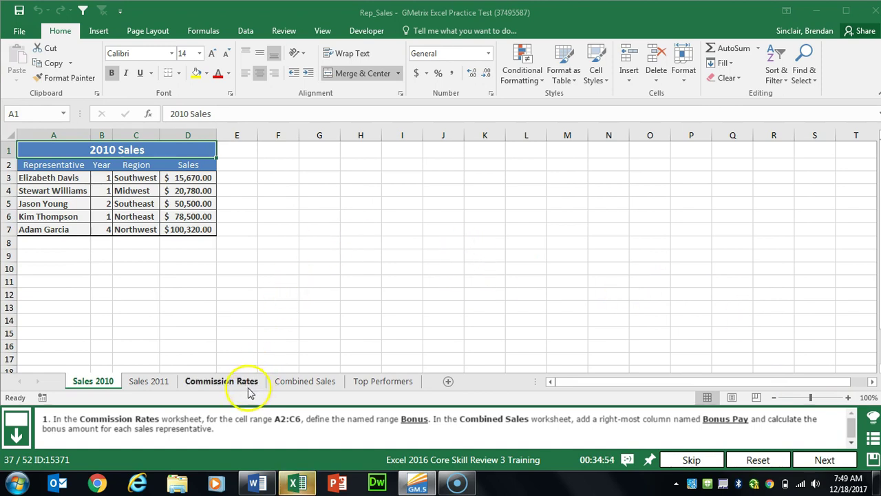
Step: For the new task, name cells A2:C6 of the Commission Rates worksheet Bonus
{"action": "left_click", "coordinate": [225, 384]}
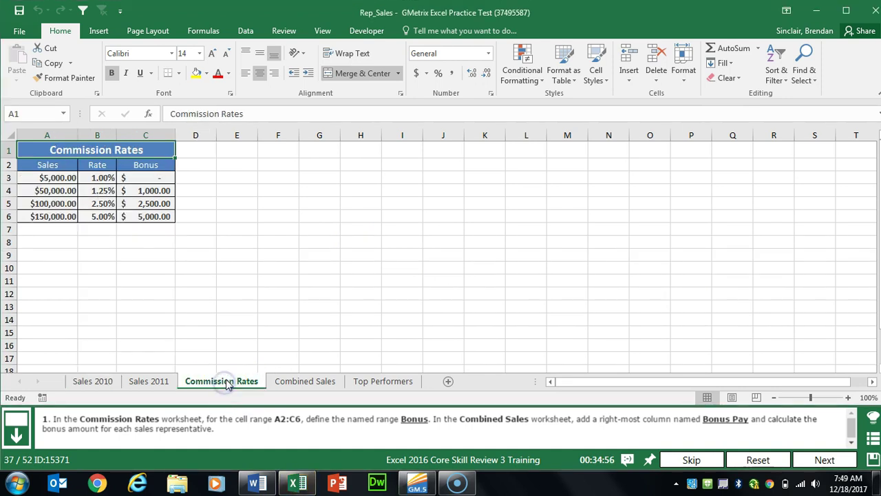
{"action": "left_click_drag", "start_coordinate": [48, 165], "coordinate": [144, 217]}
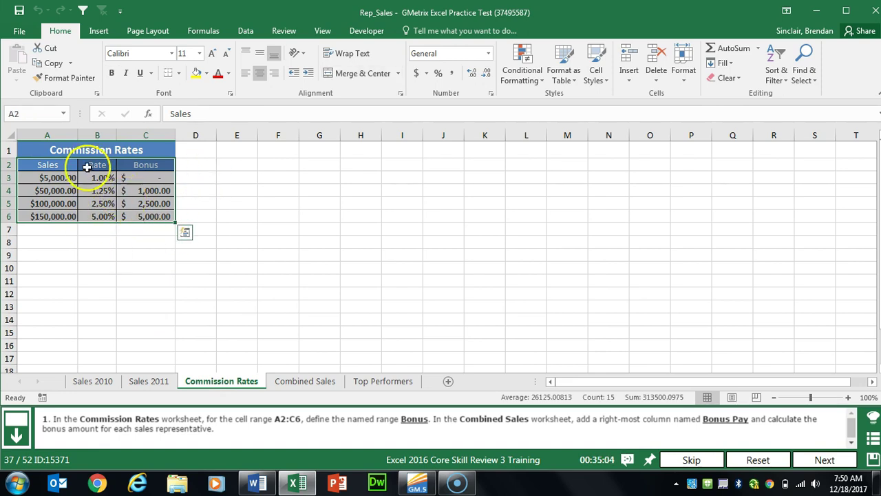
{"action": "left_click", "coordinate": [44, 113]}
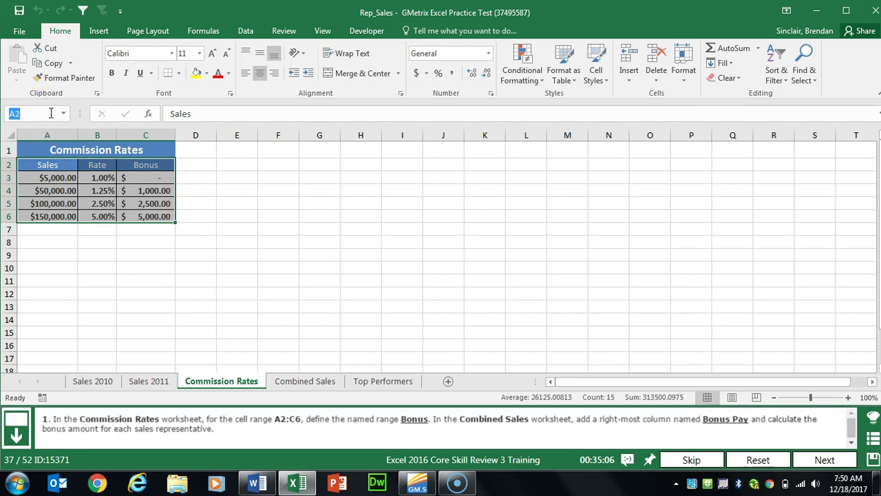
{"action": "type", "text": "Bu"}
{"action": "key", "text": "BackSpace"}
{"action": "type", "text": "onus"}
{"action": "key", "text": "Return"}
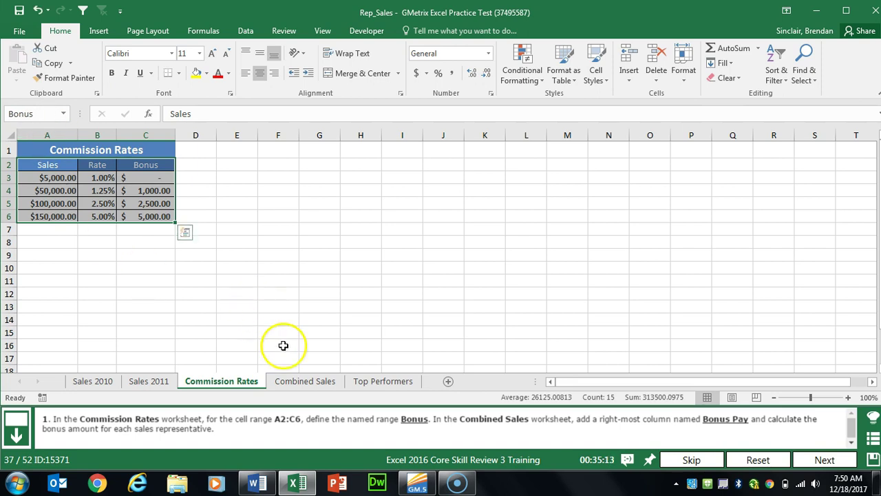
Step: Add the column title Bonus Pay in cell F2 of the Combined Sales worksheet
{"action": "left_click", "coordinate": [305, 382]}
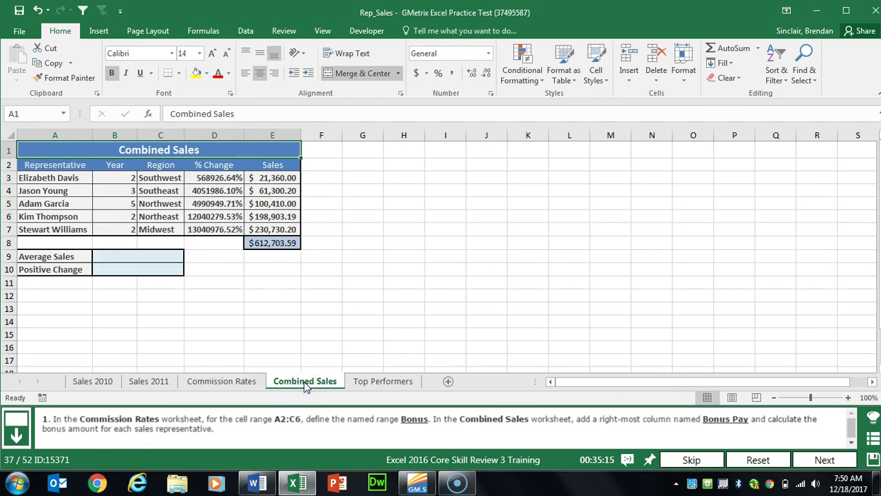
{"action": "left_click", "coordinate": [319, 172]}
{"action": "left_click", "coordinate": [329, 165]}
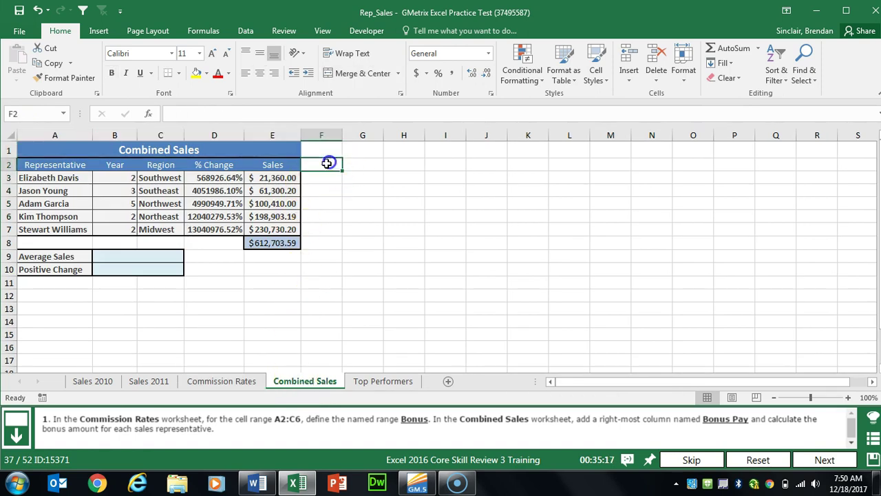
{"action": "type", "text": "Bonus pay"}
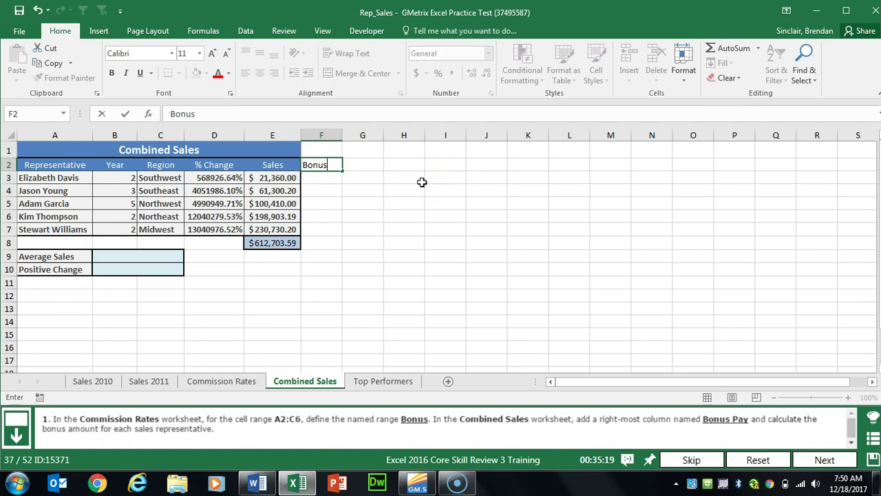
{"action": "key", "text": "BackSpace"}
{"action": "key", "text": "BackSpace"}
{"action": "key", "text": "BackSpace"}
{"action": "type", "text": "Pay"}
{"action": "key", "text": "Return"}
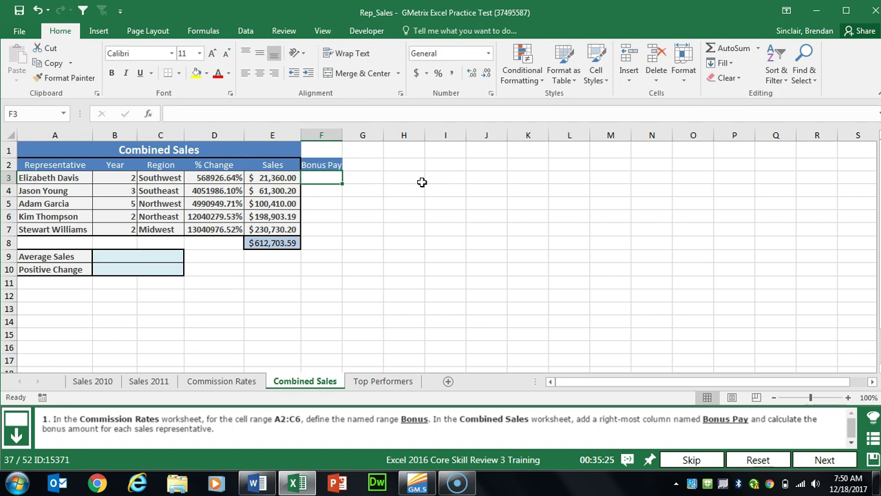
Step: Search for the VLOOKUP function and insert it in cell F3 of the Combined Sales worksheet
{"action": "left_click", "coordinate": [389, 179]}
{"action": "left_click", "coordinate": [377, 178]}
{"action": "left_click", "coordinate": [146, 117]}
{"action": "left_click", "coordinate": [148, 114]}
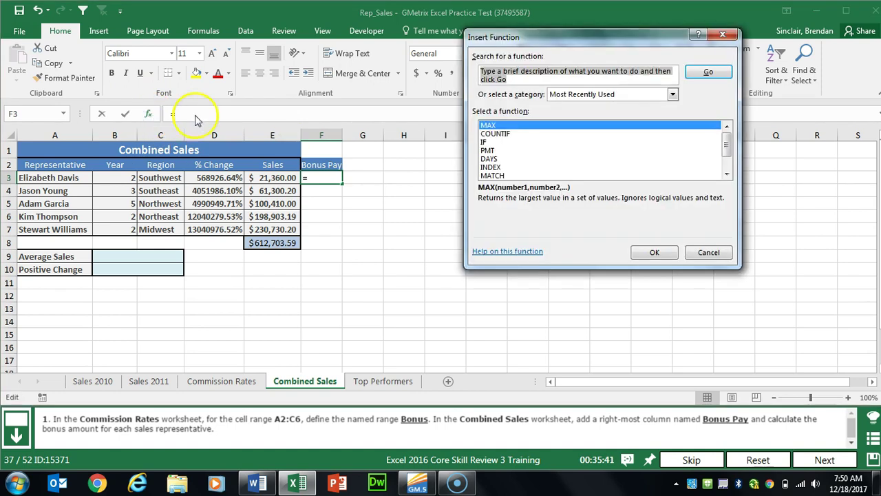
{"action": "type", "text": "v"}
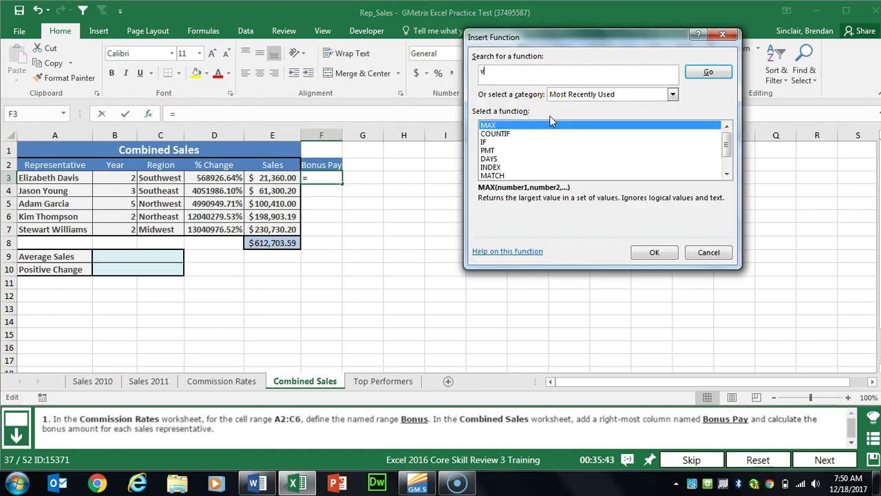
{"action": "type", "text": "lookup"}
{"action": "key", "text": "Return"}
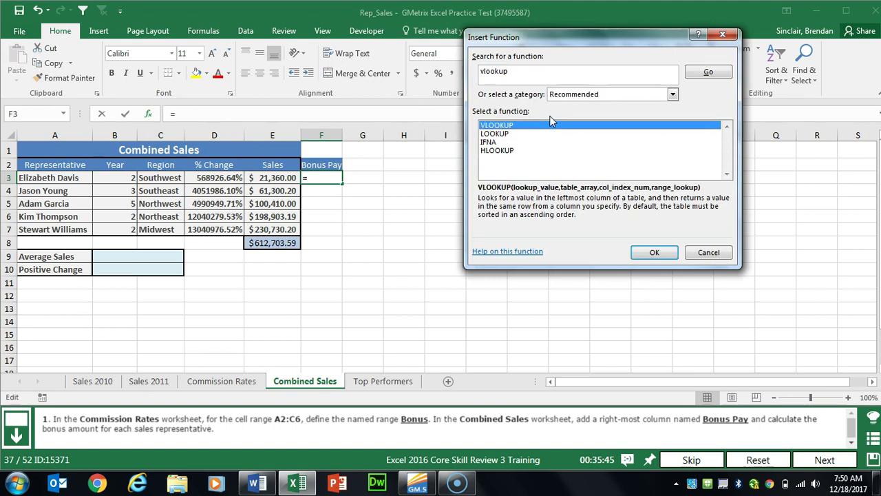
{"action": "left_click", "coordinate": [656, 253]}
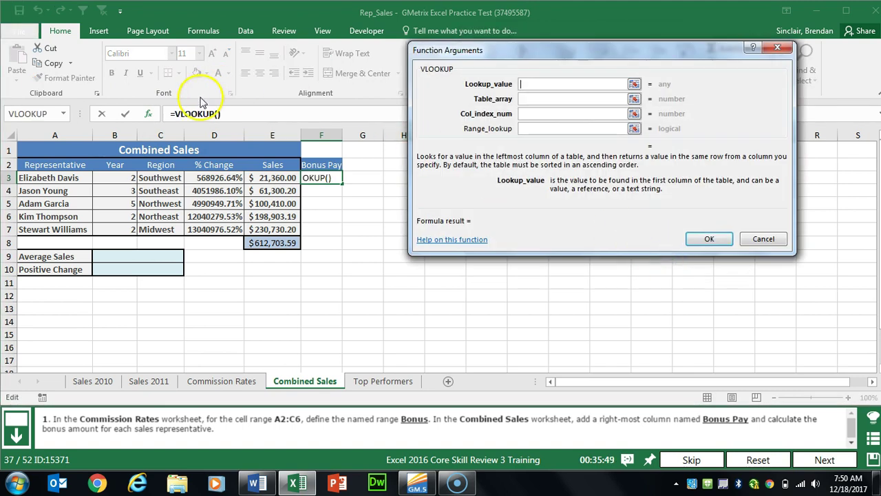
Step: Set the VLOOKUP lookup value to E3, table array to Bonus and column index to 3, and fill the formula down to F7
{"action": "left_click", "coordinate": [278, 177]}
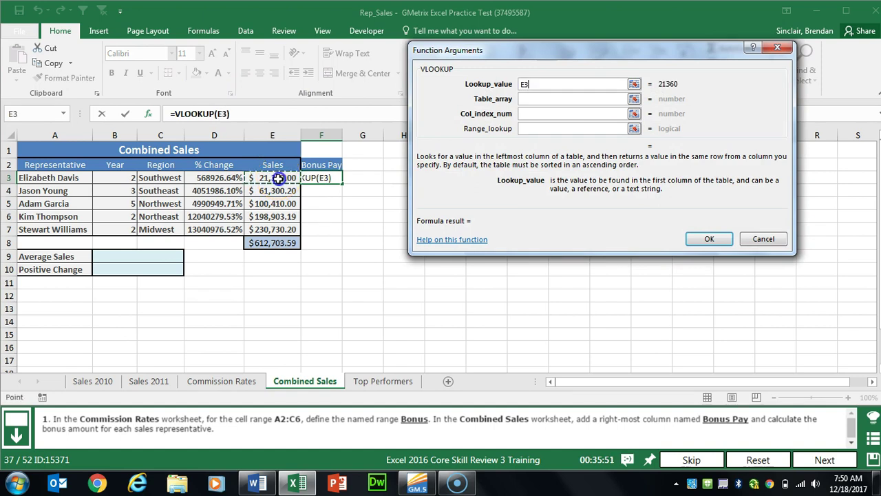
{"action": "left_click", "coordinate": [563, 87]}
{"action": "left_click", "coordinate": [563, 100]}
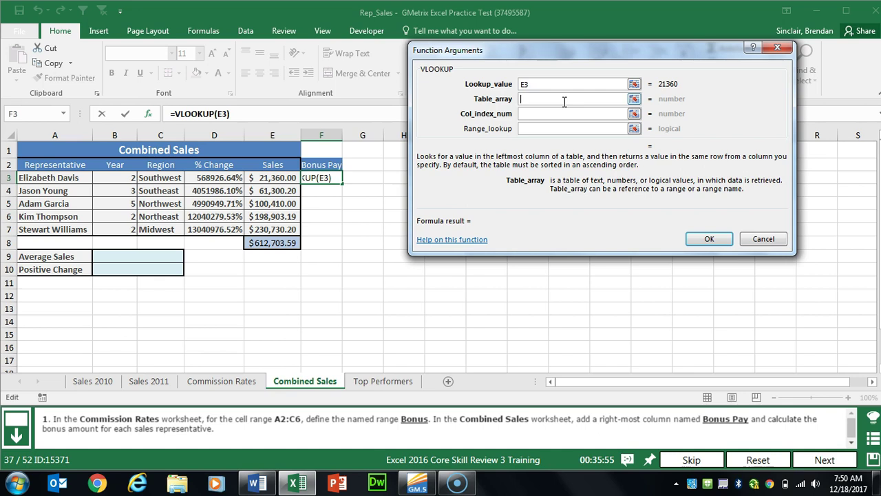
{"action": "type", "text": "Bonus"}
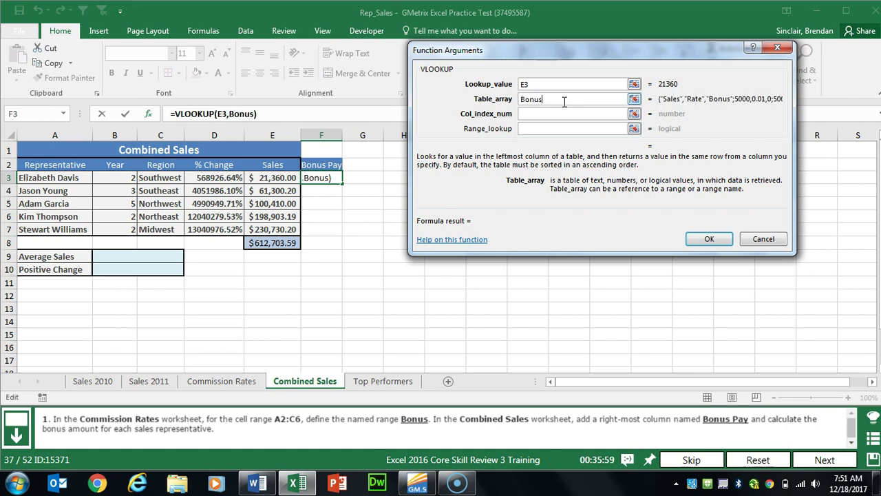
{"action": "key", "text": "Tab"}
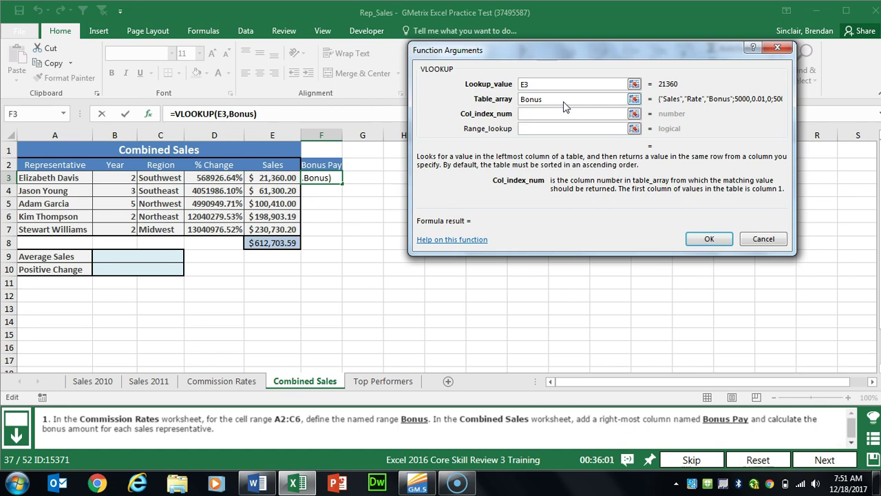
{"action": "type", "text": "3"}
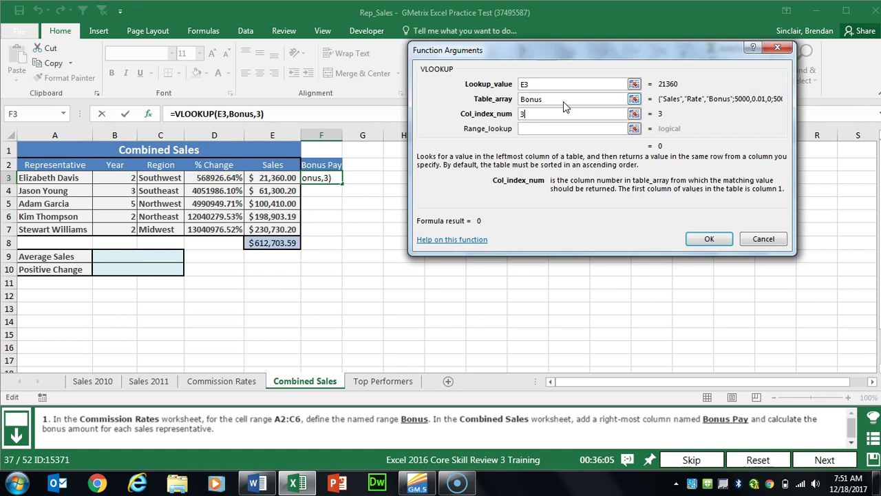
{"action": "left_click", "coordinate": [701, 238]}
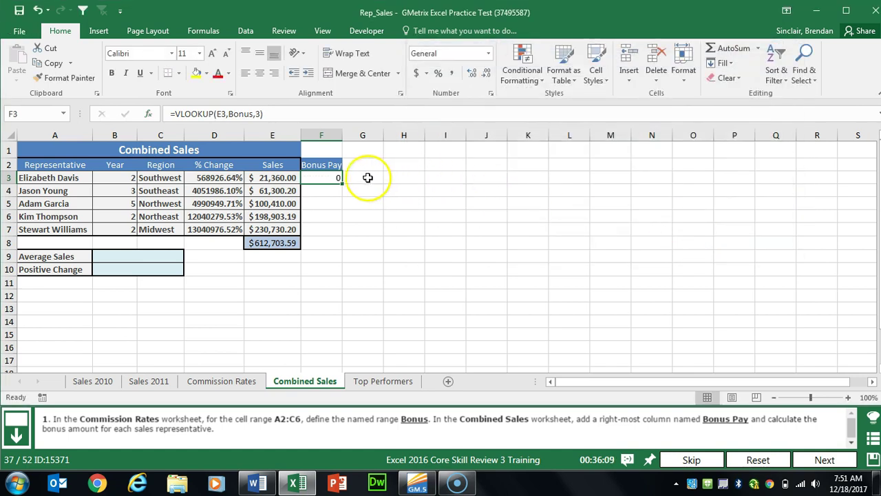
{"action": "left_click_drag", "start_coordinate": [343, 184], "coordinate": [342, 234]}
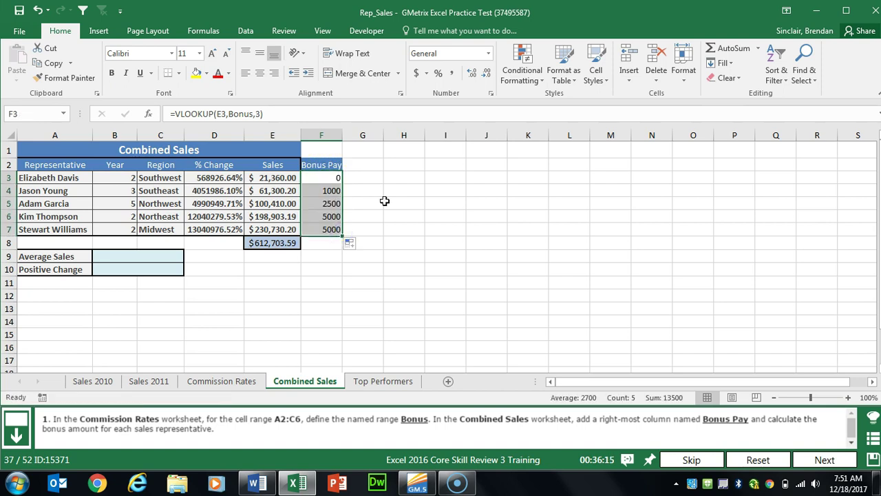
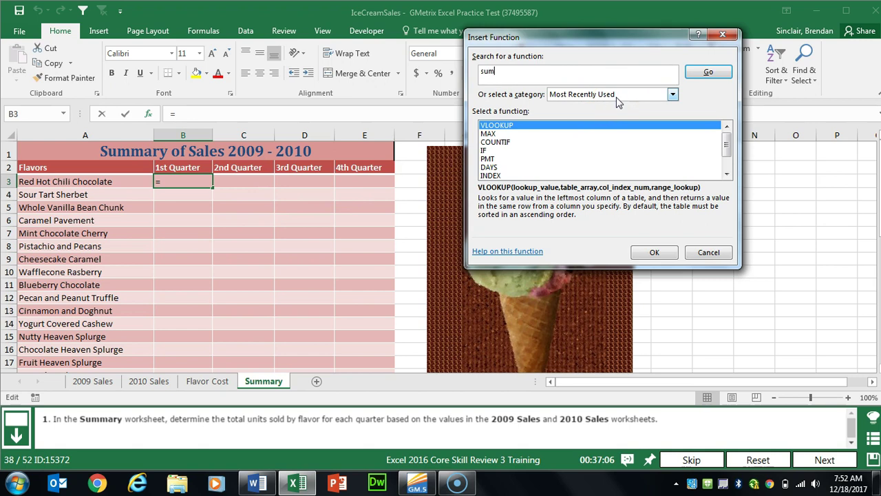
Step: Insert a SUM function in B3 of the Summary worksheet adding cell B3 of 2009 Sales and cell B3 of 2010 Sales
{"action": "left_click", "coordinate": [720, 71]}
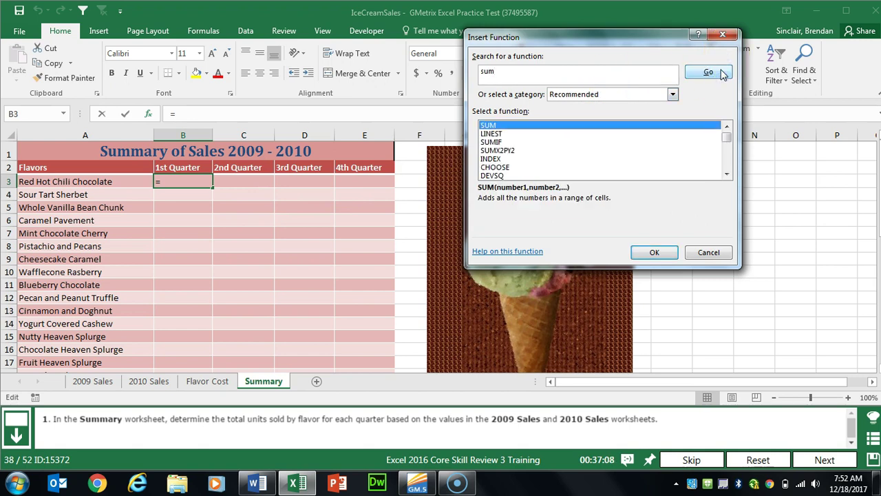
{"action": "left_click", "coordinate": [661, 252]}
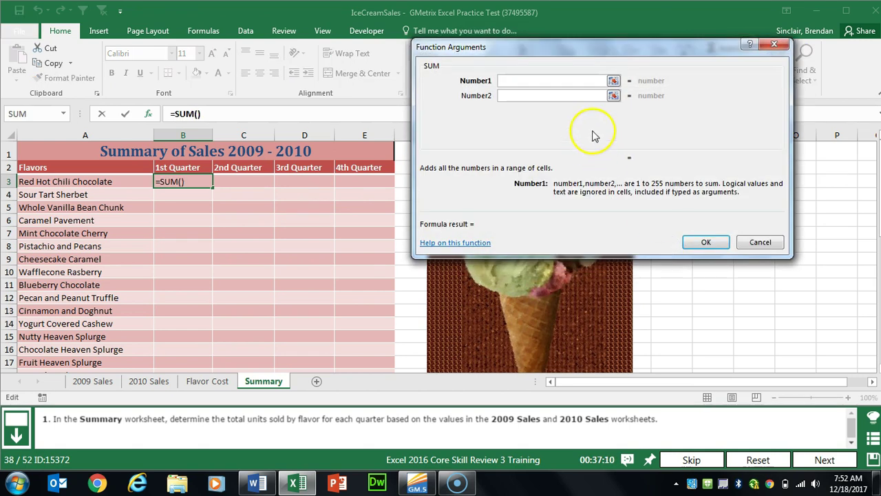
{"action": "left_click", "coordinate": [95, 383]}
{"action": "left_click", "coordinate": [188, 188]}
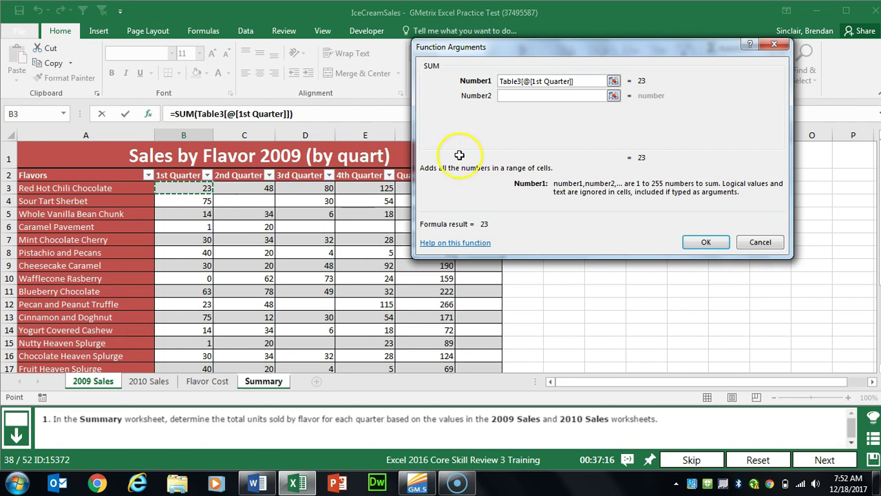
{"action": "left_click", "coordinate": [544, 96]}
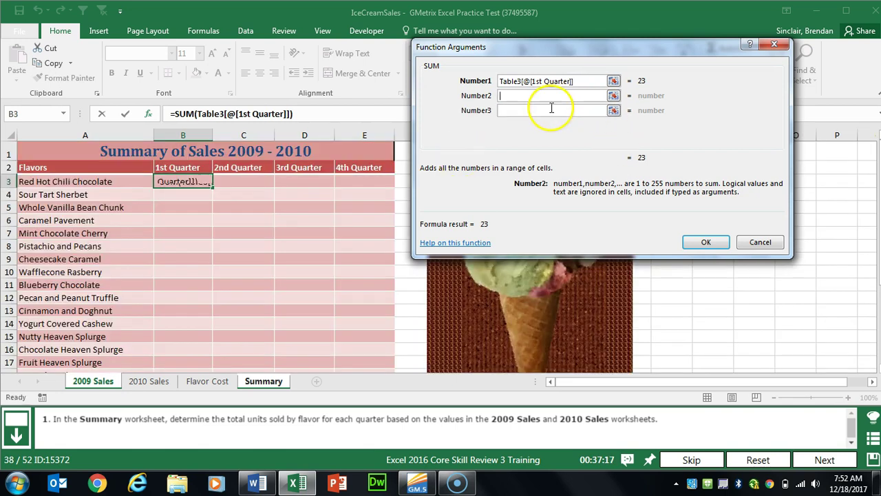
{"action": "left_click", "coordinate": [149, 382]}
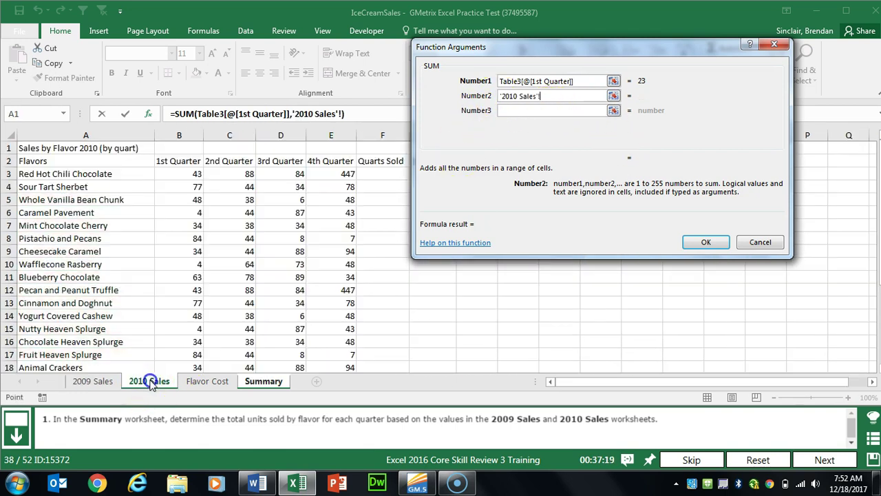
{"action": "left_click", "coordinate": [178, 174]}
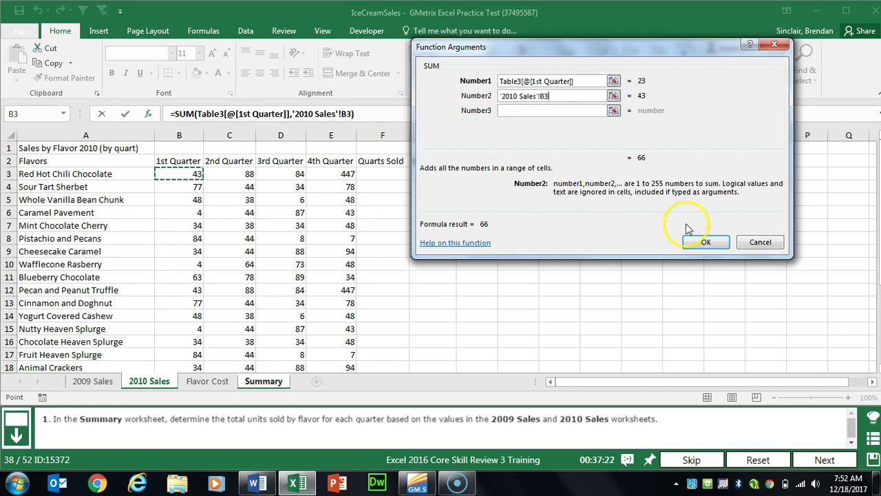
{"action": "left_click", "coordinate": [706, 242]}
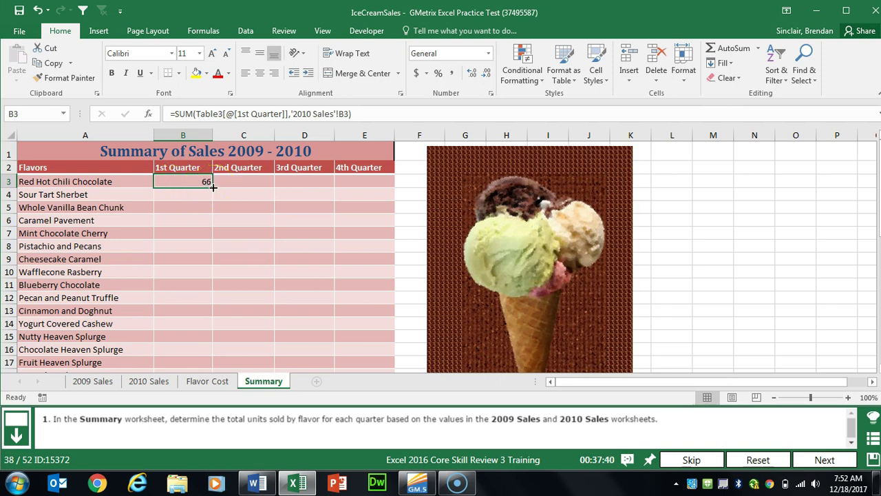
Step: Fill the B3 total across to the 4th Quarter and down to row 25, and advance to the next task
{"action": "left_click_drag", "start_coordinate": [213, 186], "coordinate": [376, 184]}
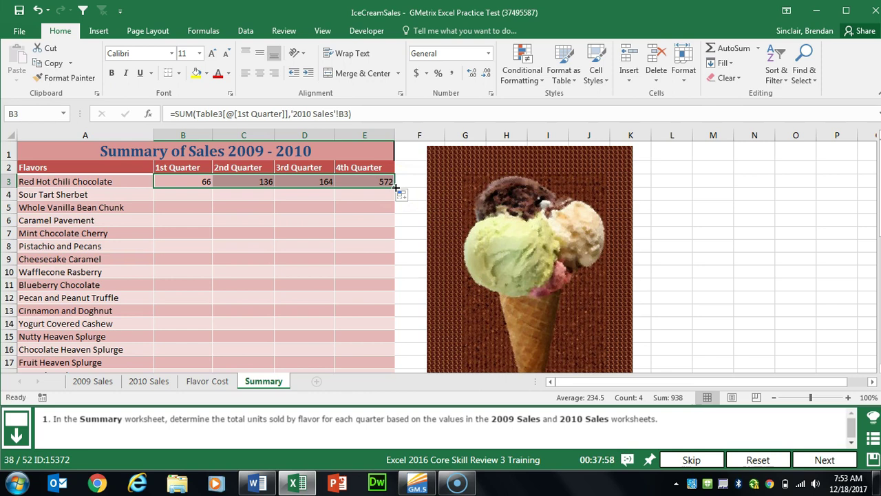
{"action": "left_click_drag", "start_coordinate": [395, 186], "coordinate": [396, 346]}
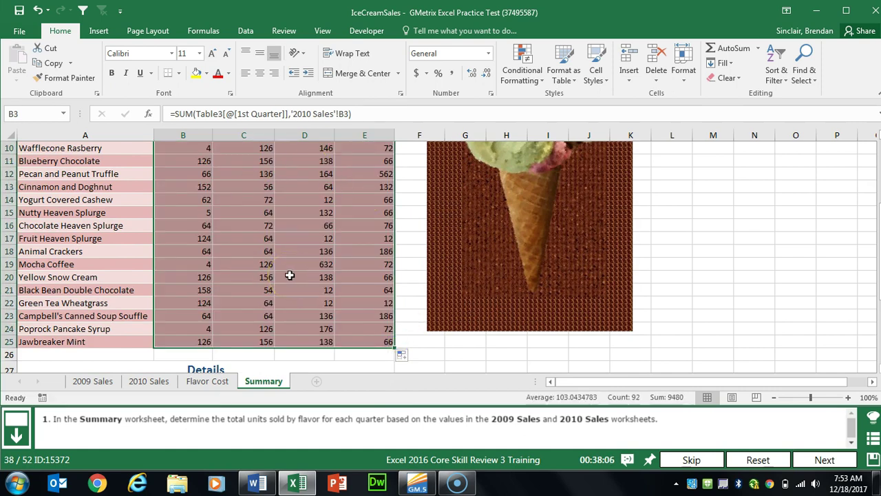
{"action": "left_click", "coordinate": [825, 459]}
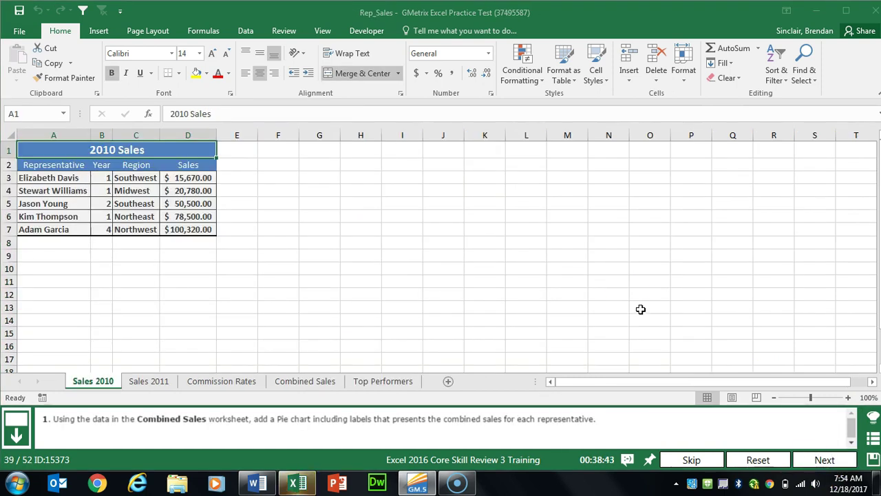
Step: Insert a 2-D pie chart of Combined Sales cells E2:E7 and place it beside the table
{"action": "left_click", "coordinate": [305, 381]}
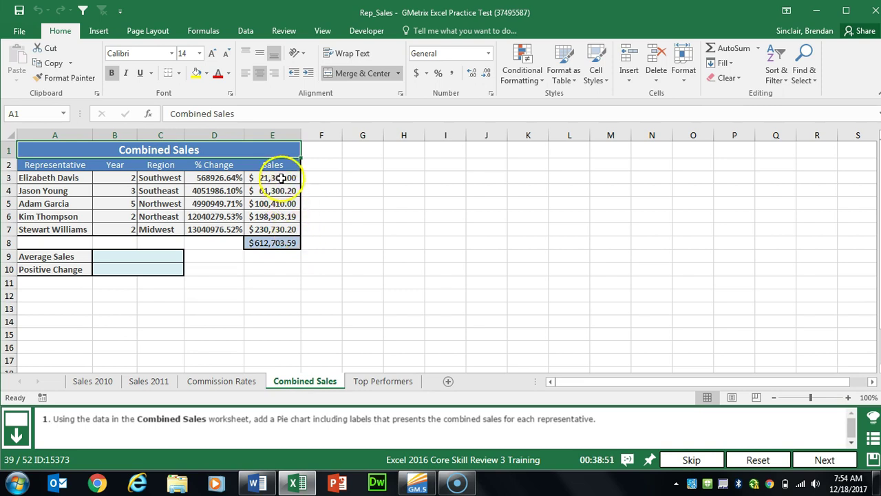
{"action": "left_click_drag", "start_coordinate": [284, 165], "coordinate": [279, 237]}
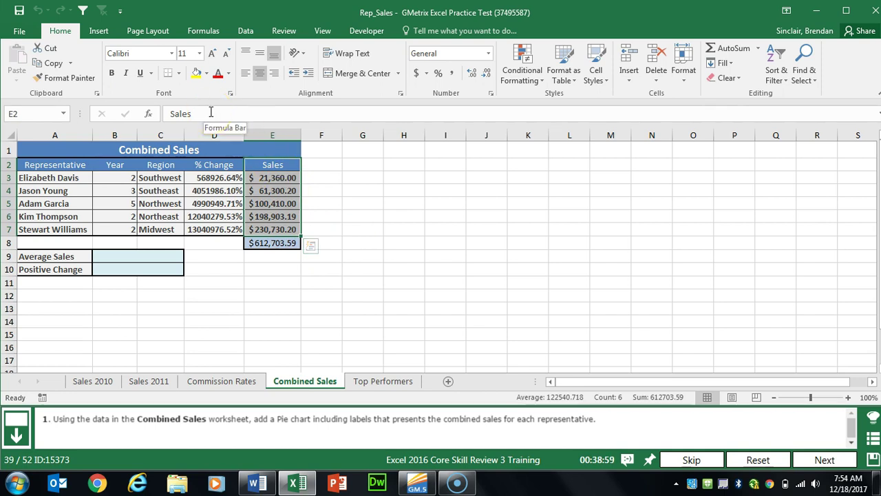
{"action": "left_click", "coordinate": [98, 31]}
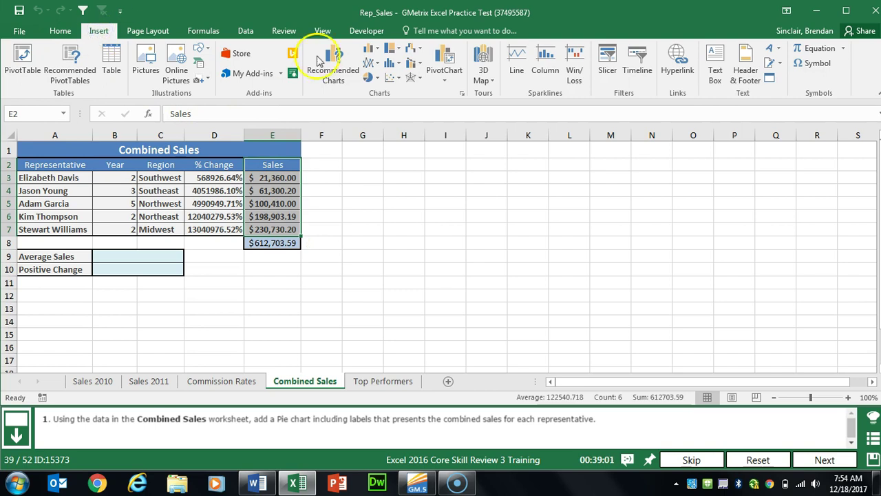
{"action": "left_click", "coordinate": [372, 77]}
{"action": "left_click", "coordinate": [374, 118]}
{"action": "left_click_drag", "start_coordinate": [566, 203], "coordinate": [611, 197]}
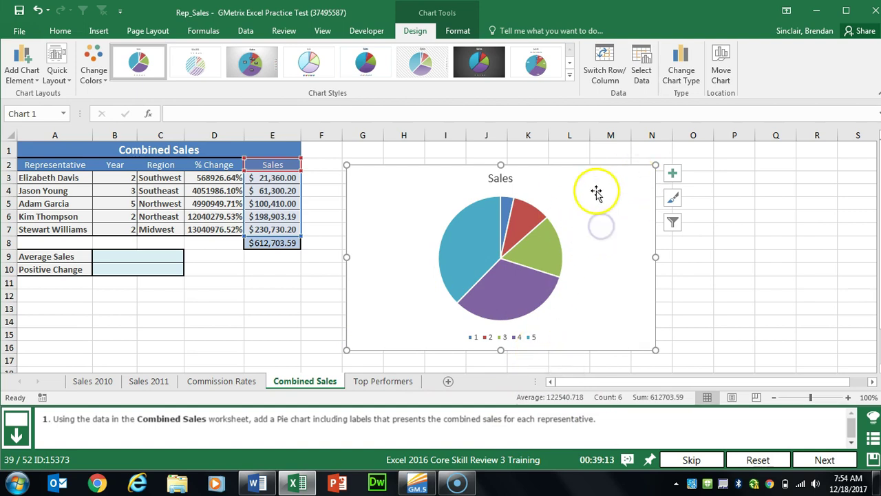
Step: Set the pie chart's category axis labels to the representatives in A3:A7 and advance to the next task
{"action": "left_click", "coordinate": [642, 81]}
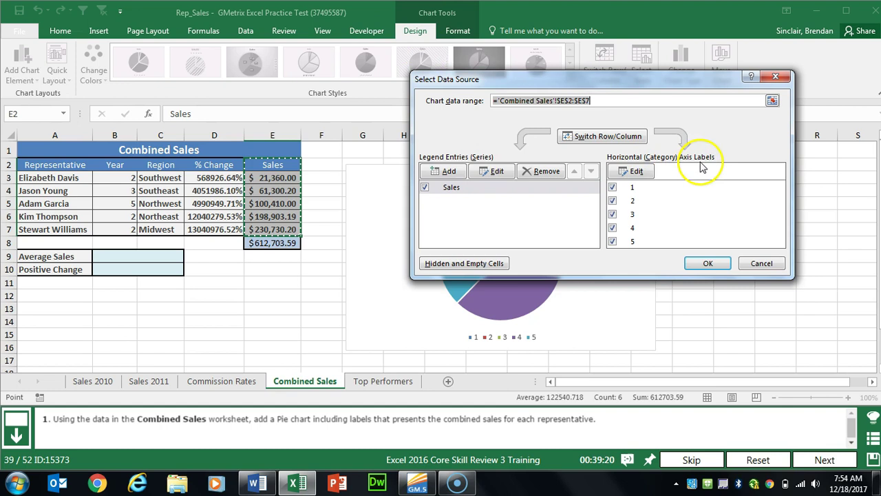
{"action": "left_click", "coordinate": [636, 171]}
{"action": "left_click_drag", "start_coordinate": [41, 178], "coordinate": [43, 228]}
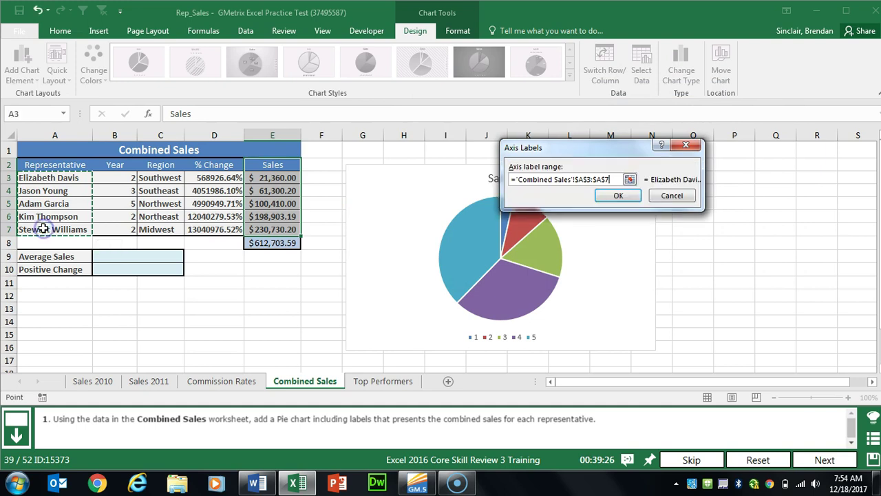
{"action": "left_click", "coordinate": [629, 197]}
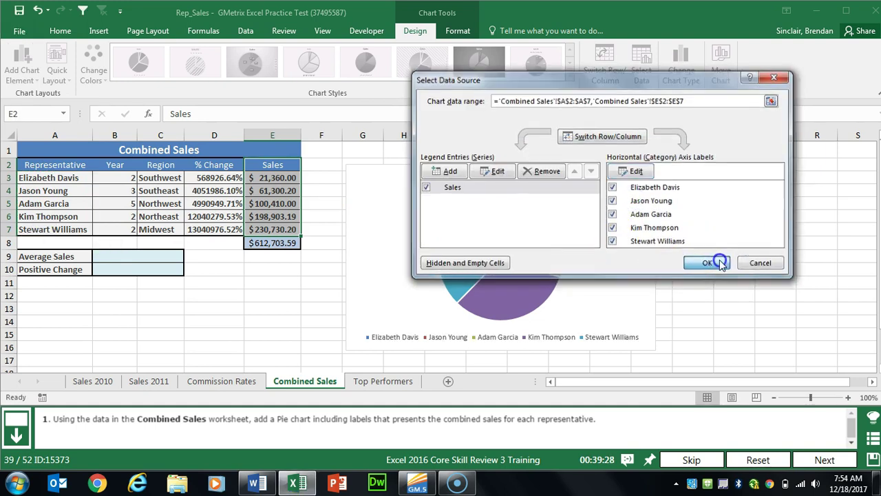
{"action": "left_click", "coordinate": [716, 260]}
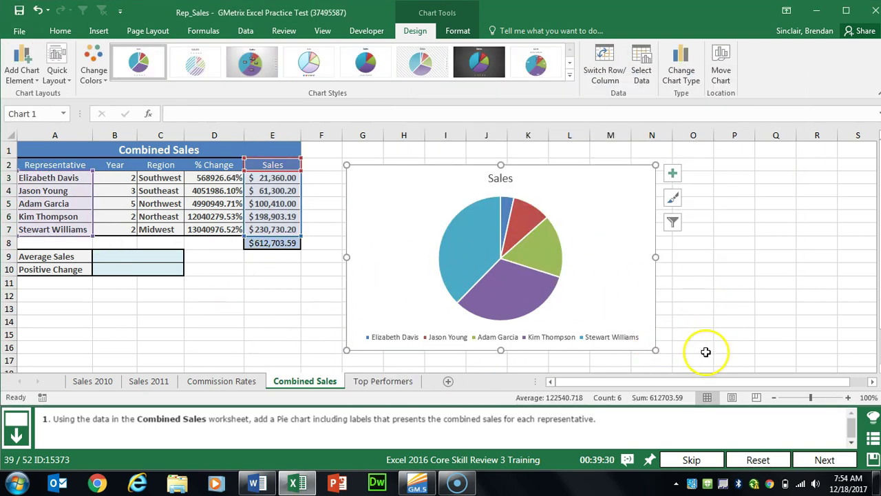
{"action": "left_click", "coordinate": [825, 459]}
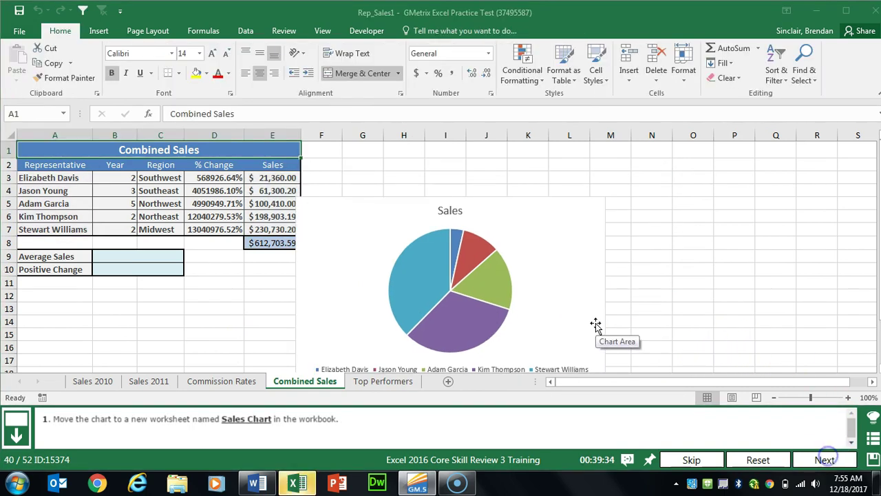
Step: Move the Combined Sales pie chart to a new sheet named Sales Chart and advance to the next task
{"action": "left_click", "coordinate": [532, 210]}
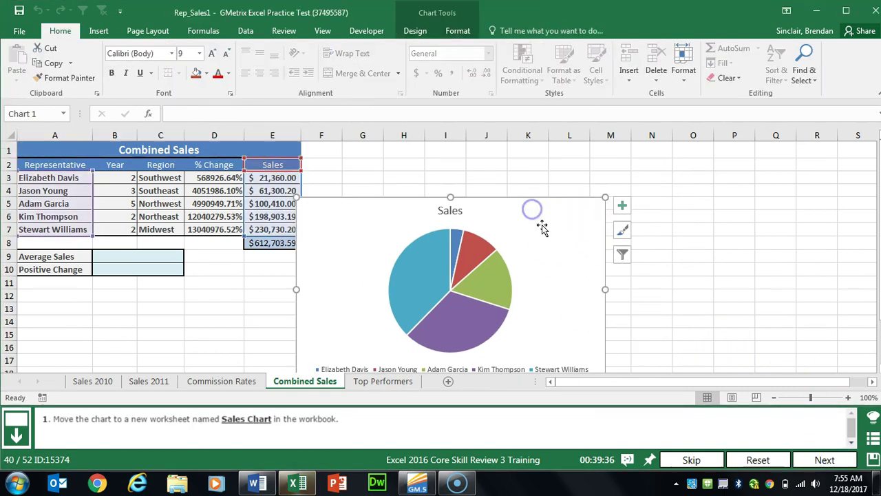
{"action": "right_click", "coordinate": [565, 224]}
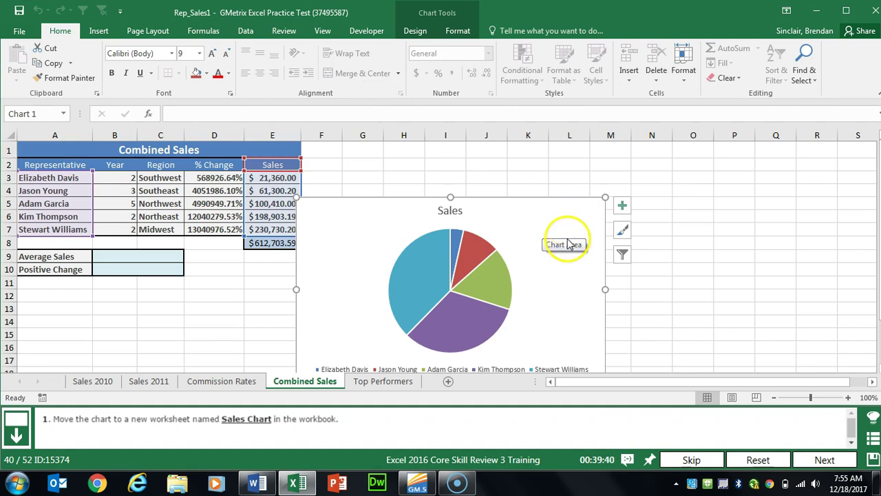
{"action": "left_click", "coordinate": [569, 238]}
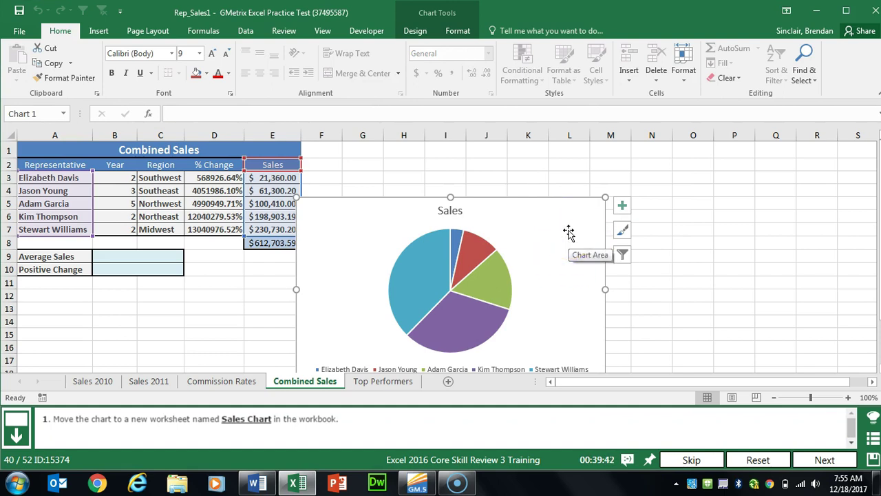
{"action": "right_click", "coordinate": [569, 228]}
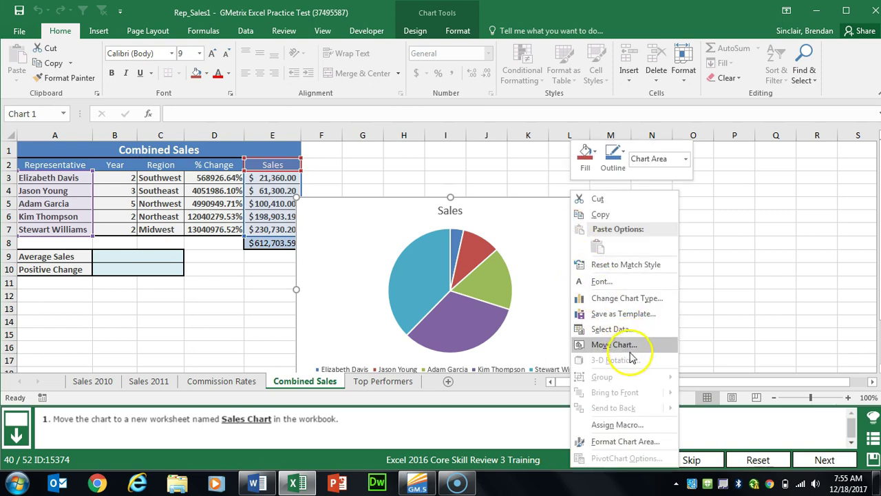
{"action": "left_click", "coordinate": [658, 352]}
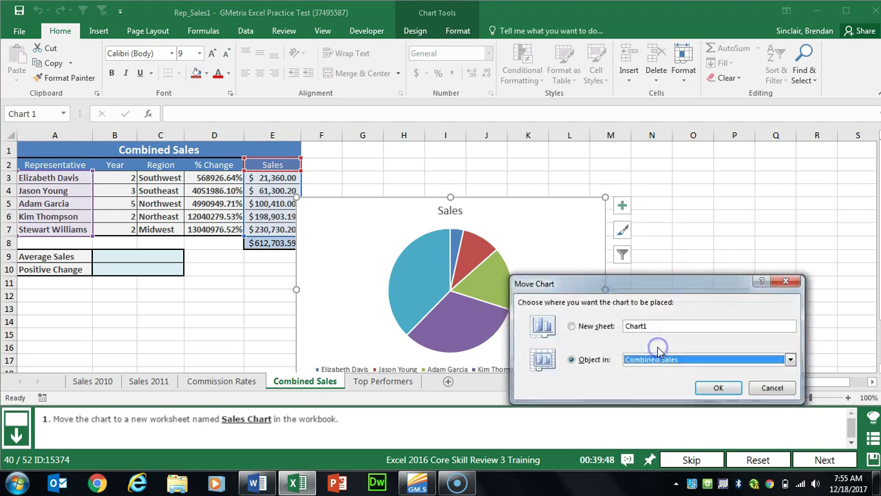
{"action": "left_click_drag", "start_coordinate": [634, 288], "coordinate": [619, 188]}
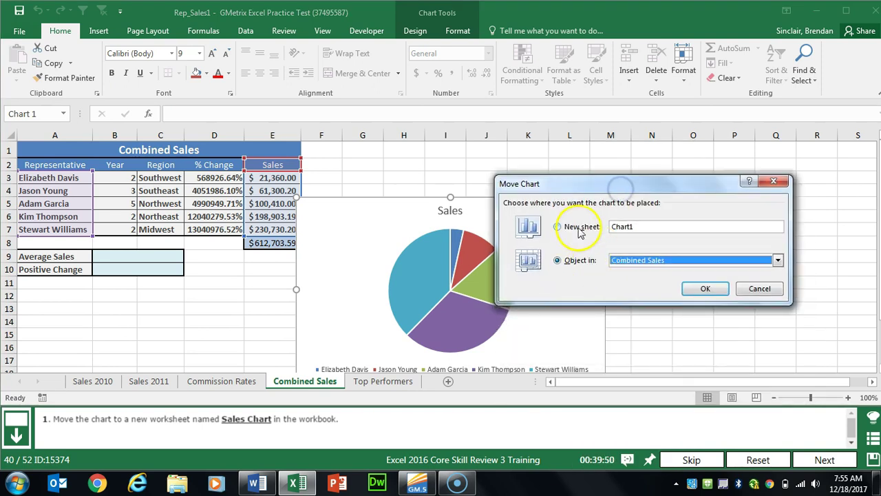
{"action": "left_click", "coordinate": [580, 226]}
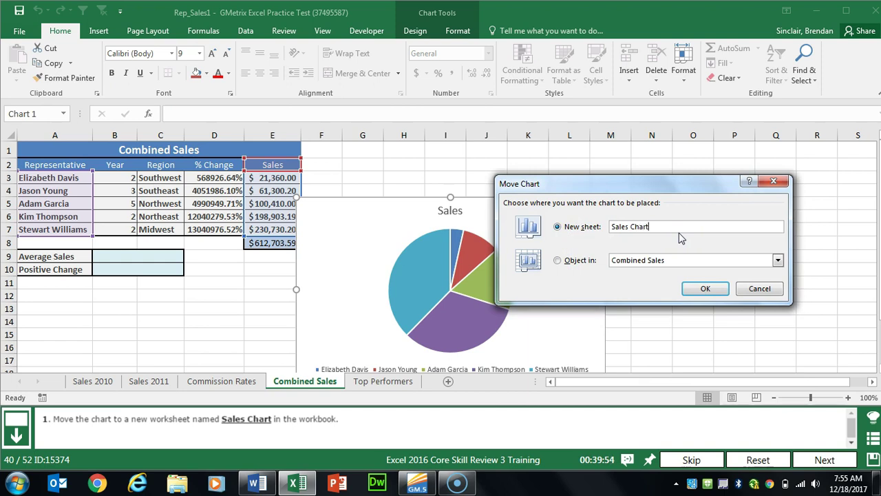
{"action": "left_click", "coordinate": [705, 288]}
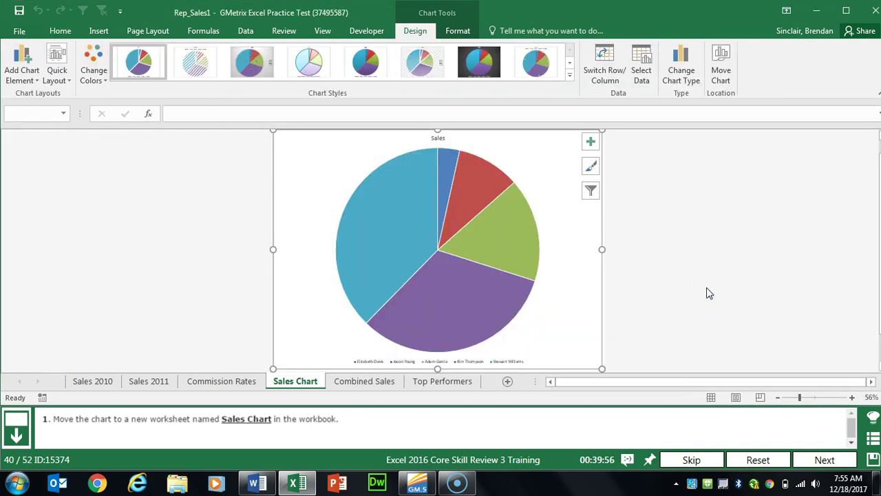
{"action": "left_click", "coordinate": [798, 458]}
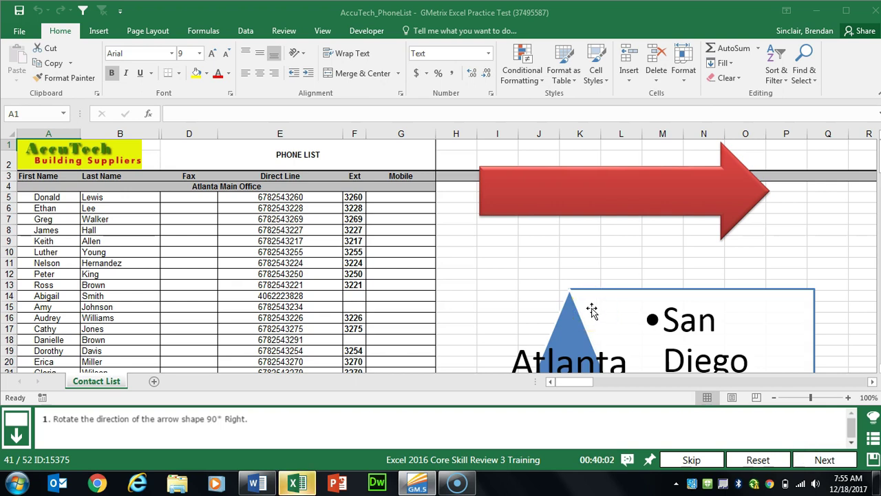
Step: Rotate the red arrow shape on the Contact List sheet 90° right and advance to the next task
{"action": "left_click", "coordinate": [650, 198]}
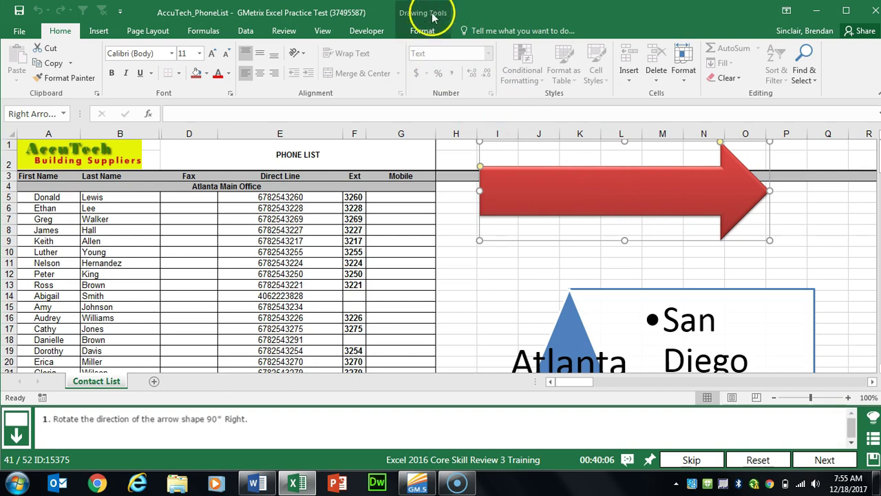
{"action": "left_click", "coordinate": [422, 32]}
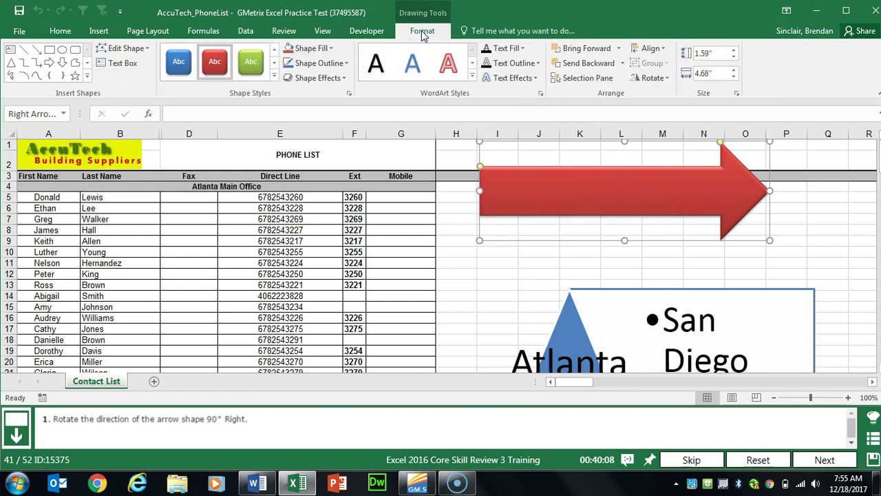
{"action": "left_click", "coordinate": [666, 77]}
{"action": "left_click", "coordinate": [719, 95]}
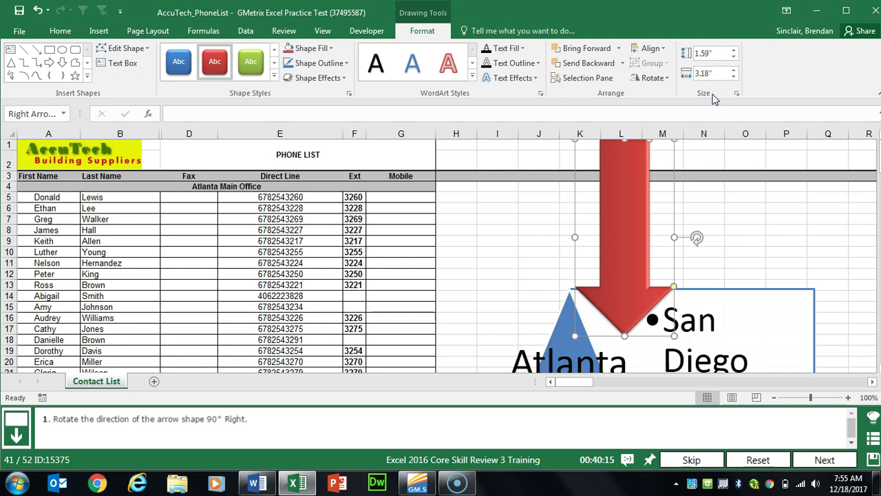
{"action": "left_click", "coordinate": [823, 459]}
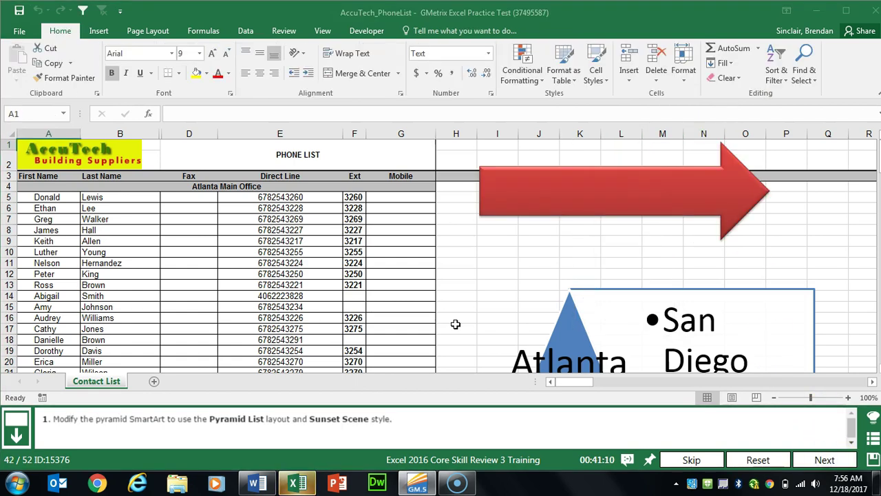
Step: Change the pyramid SmartArt on the Contact List sheet to the Pyramid List layout
{"action": "left_click", "coordinate": [577, 337]}
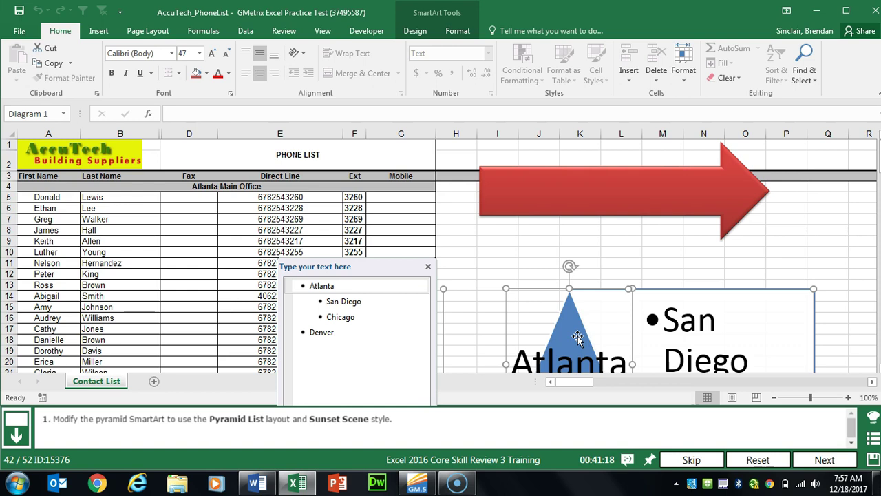
{"action": "left_click", "coordinate": [561, 334]}
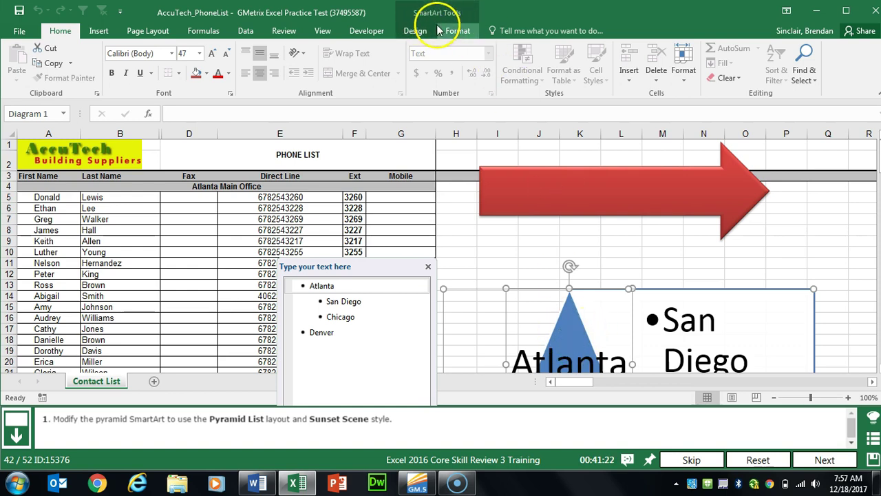
{"action": "left_click", "coordinate": [417, 32]}
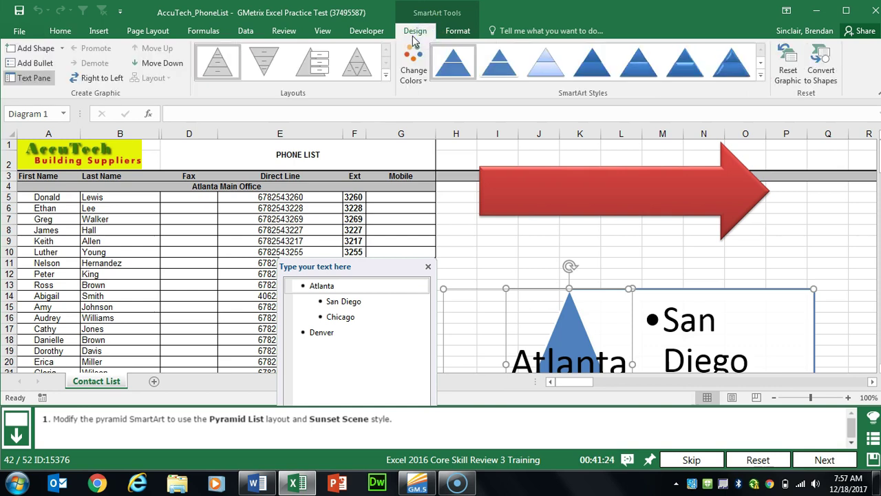
{"action": "left_click", "coordinate": [385, 75]}
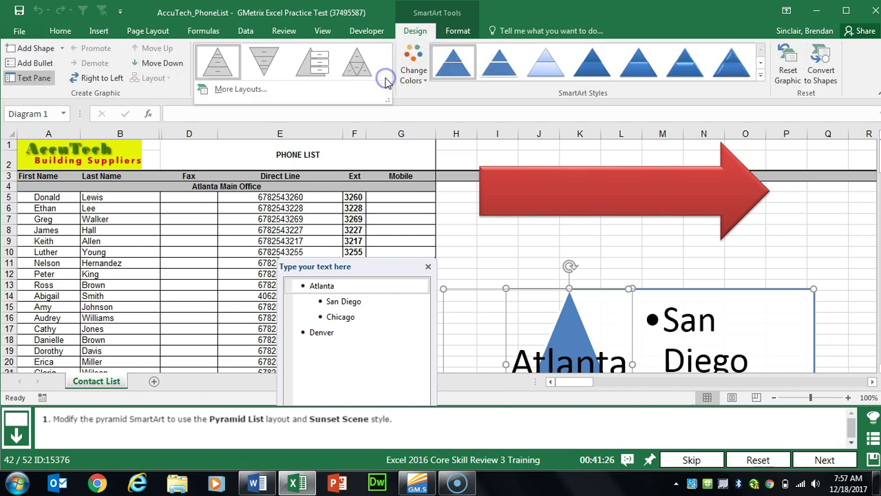
{"action": "left_click", "coordinate": [289, 94]}
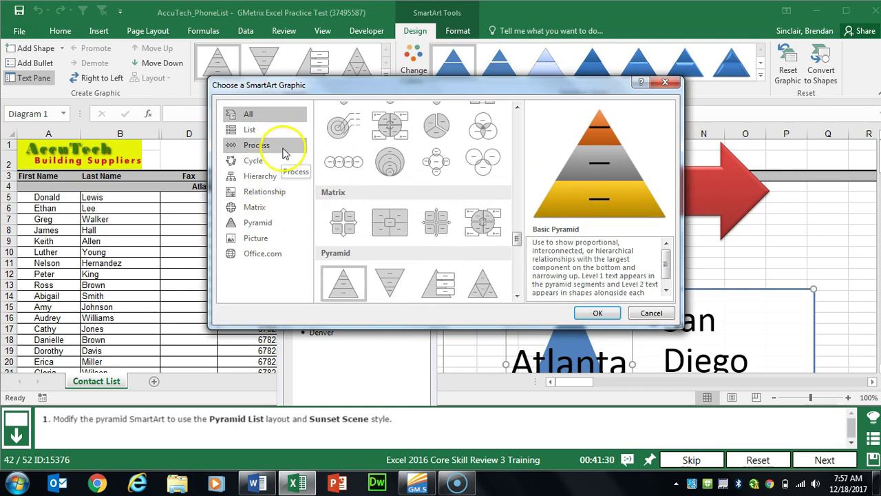
{"action": "left_click", "coordinate": [268, 130]}
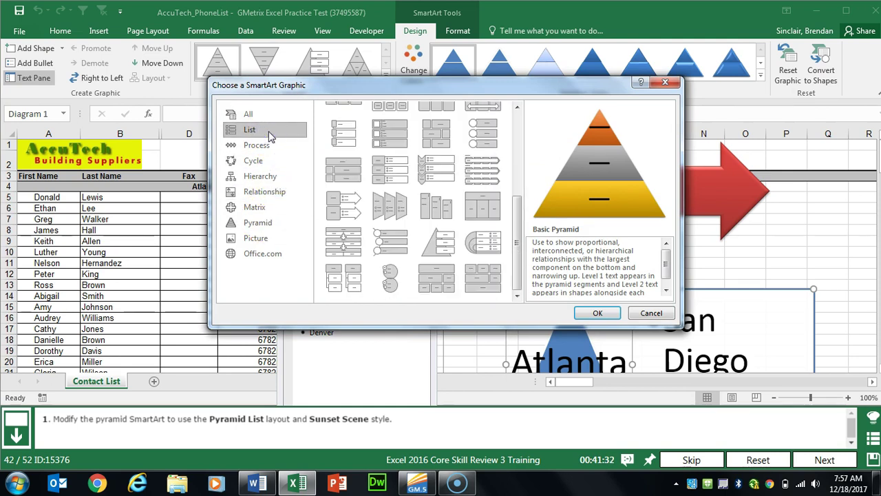
{"action": "left_click", "coordinate": [264, 224]}
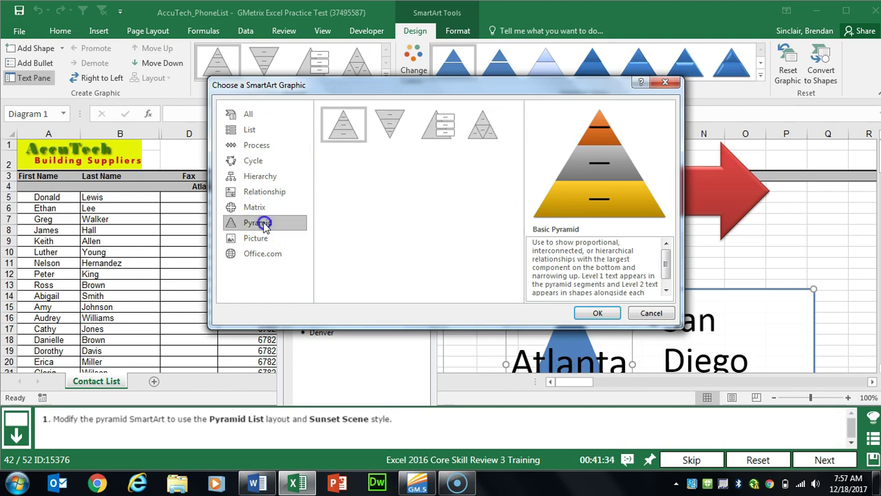
{"action": "left_click", "coordinate": [436, 131]}
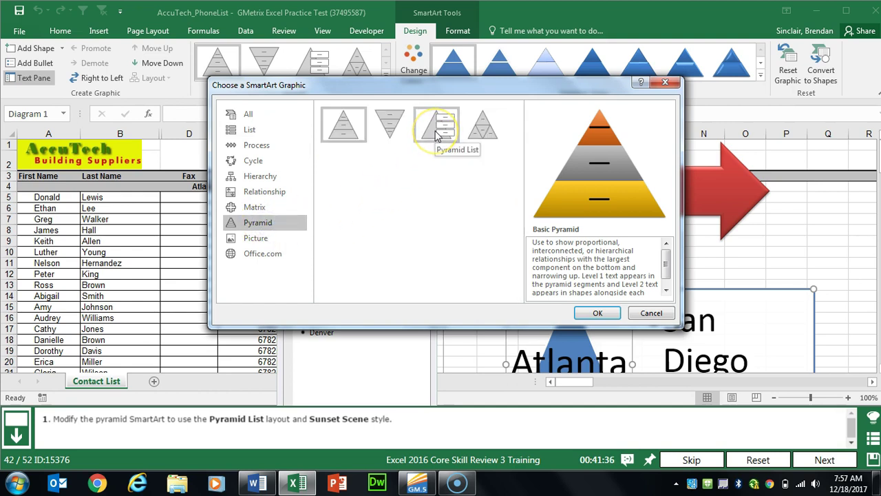
{"action": "left_click", "coordinate": [430, 131]}
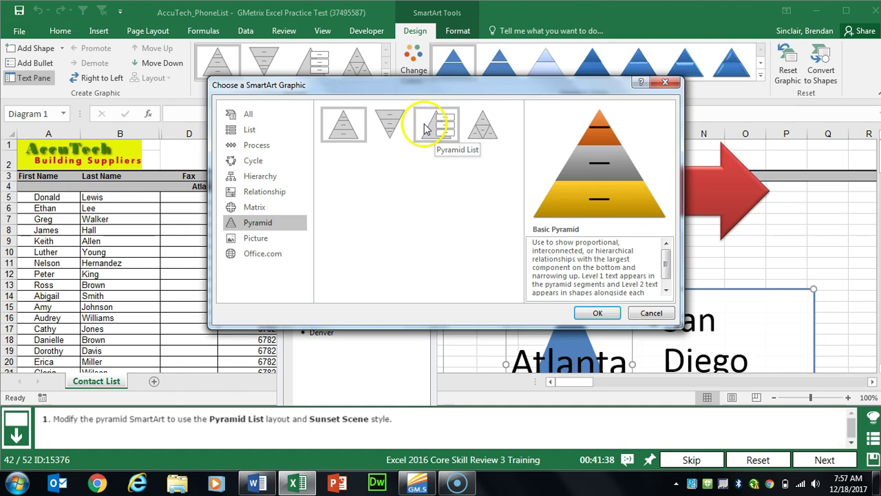
{"action": "left_click", "coordinate": [607, 312]}
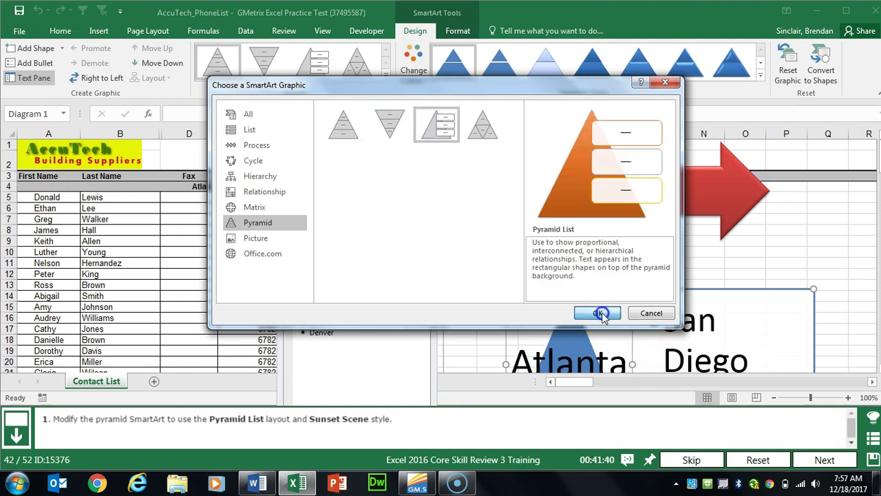
Step: Apply the Sunset Scene 3-D style to the pyramid SmartArt and advance to the next task
{"action": "scroll", "coordinate": [695, 279], "scroll_direction": "down", "scroll_amount": 9}
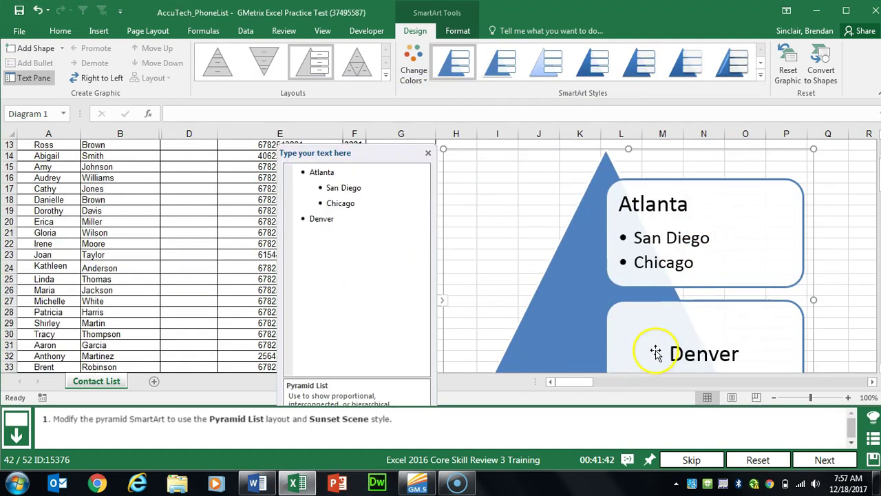
{"action": "scroll", "coordinate": [669, 338], "scroll_direction": "up", "scroll_amount": 7}
{"action": "scroll", "coordinate": [669, 338], "scroll_direction": "up", "scroll_amount": 1}
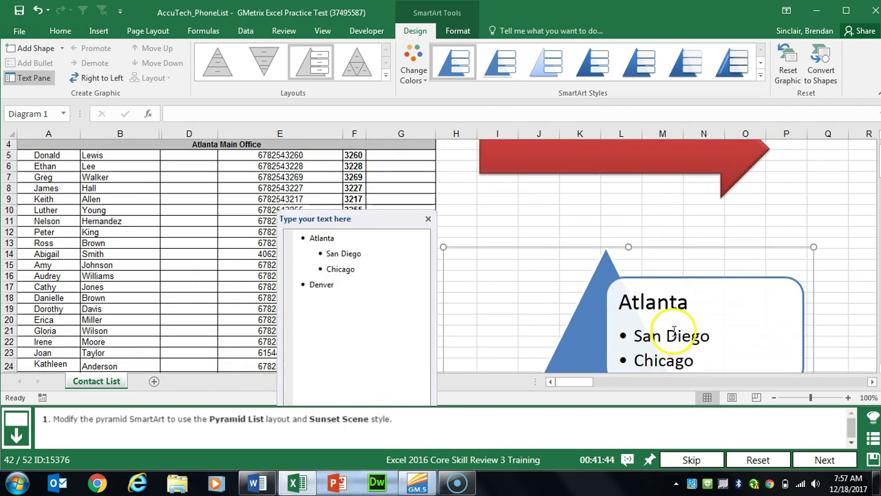
{"action": "left_click", "coordinate": [760, 74]}
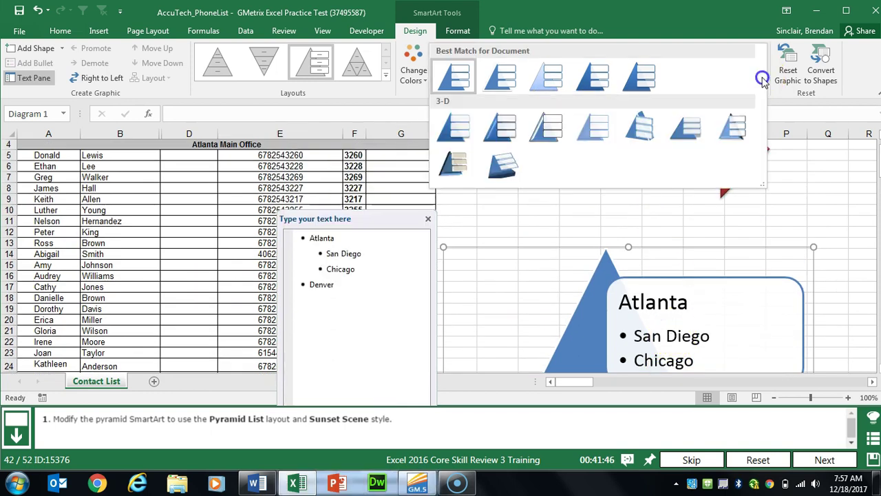
{"action": "left_click", "coordinate": [451, 172]}
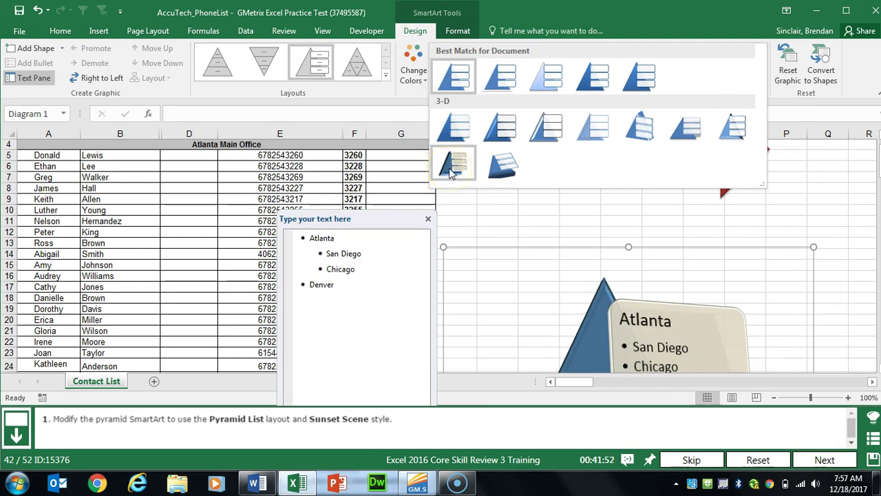
{"action": "left_click", "coordinate": [458, 166]}
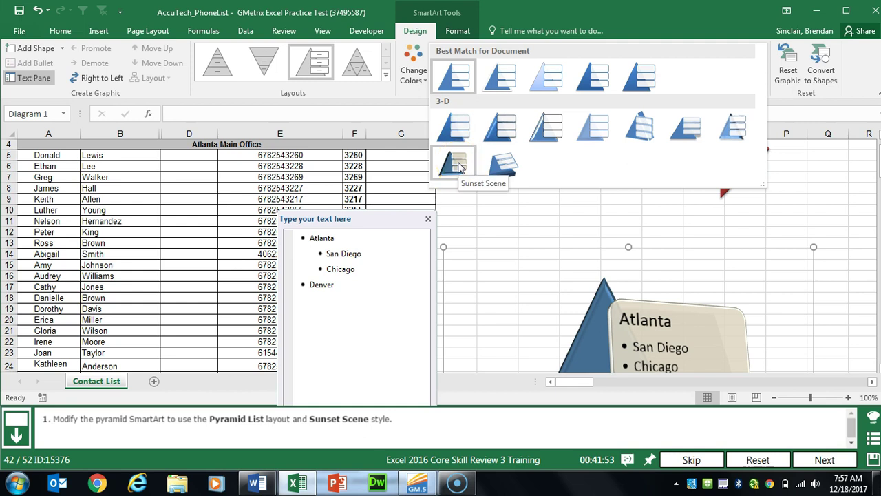
{"action": "left_click", "coordinate": [459, 166]}
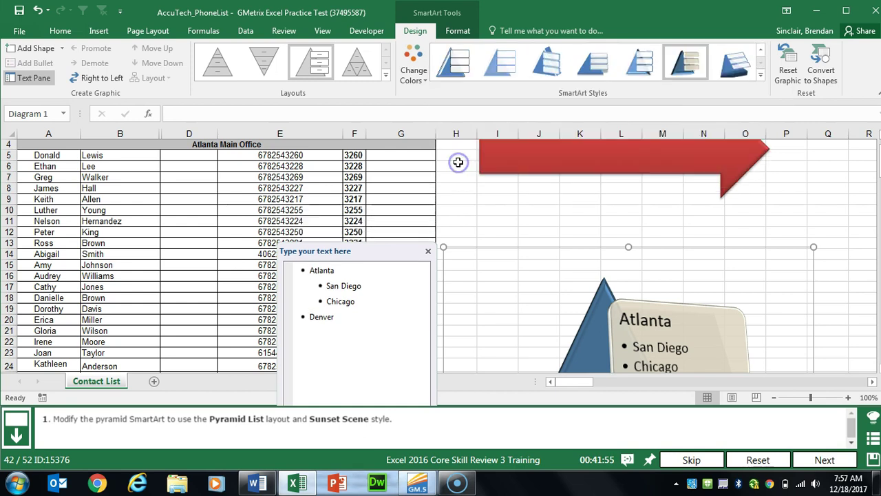
{"action": "left_click", "coordinate": [824, 460]}
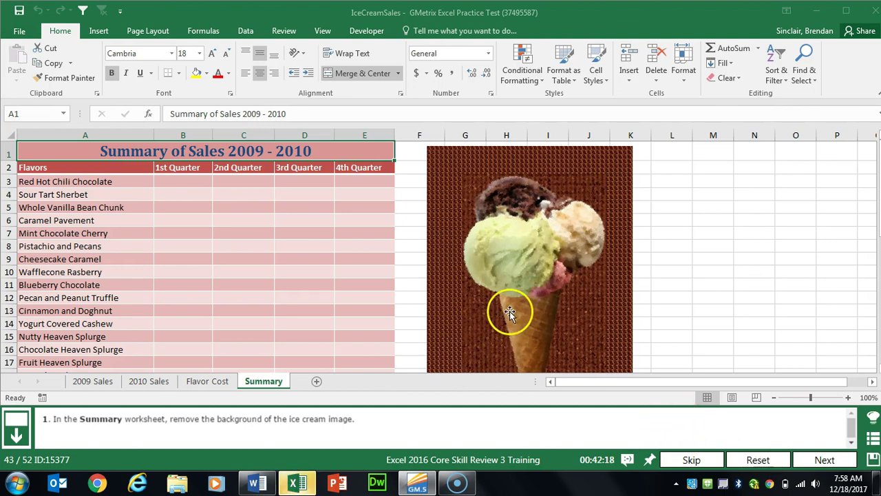
Step: Remove the background of the ice cream image in the Summary worksheet and keep the changes
{"action": "left_click", "coordinate": [607, 324]}
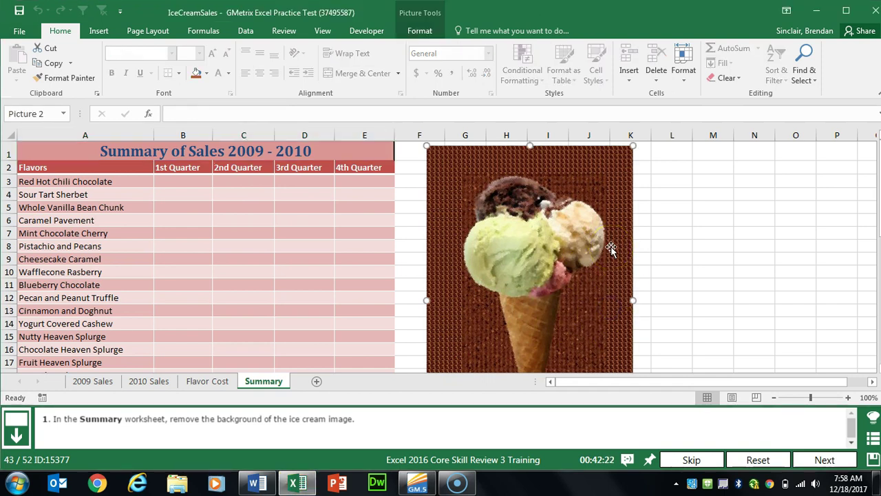
{"action": "left_click", "coordinate": [434, 34]}
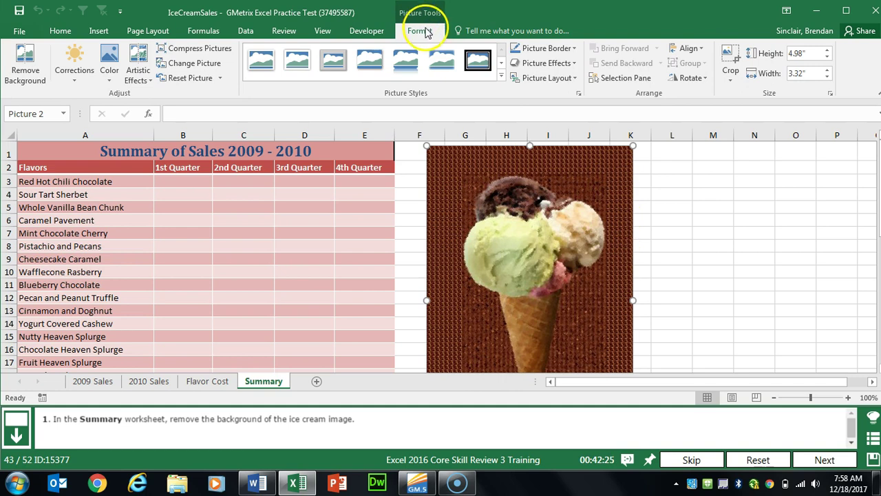
{"action": "left_click", "coordinate": [29, 85]}
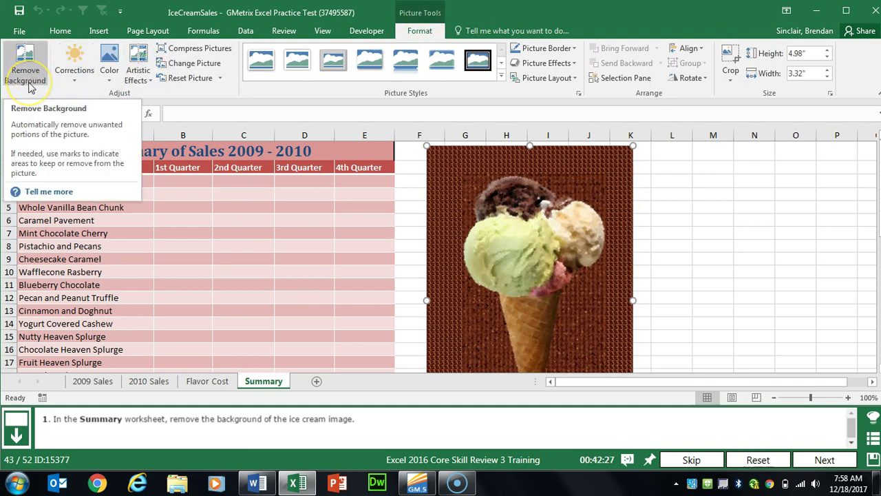
{"action": "left_click", "coordinate": [30, 85]}
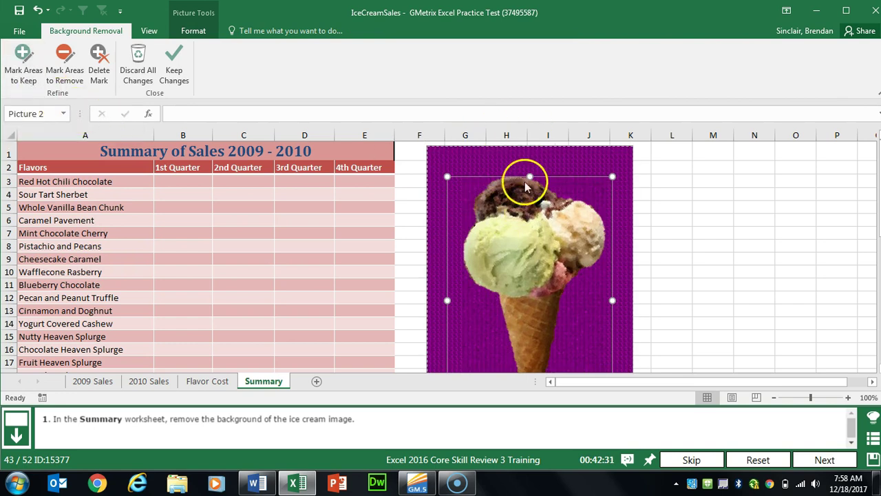
{"action": "left_click", "coordinate": [181, 82]}
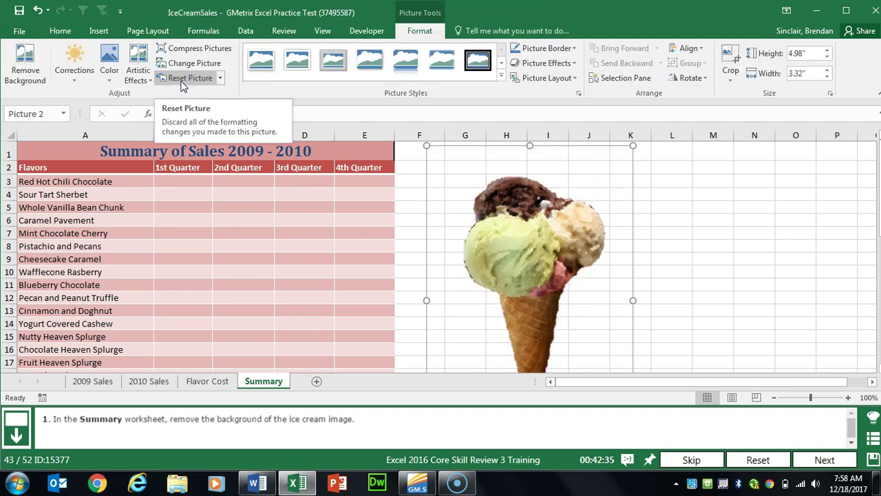
Step: Advance to the next task and sharpen the ice cream image on the Summary sheet by 50%
{"action": "left_click", "coordinate": [812, 460]}
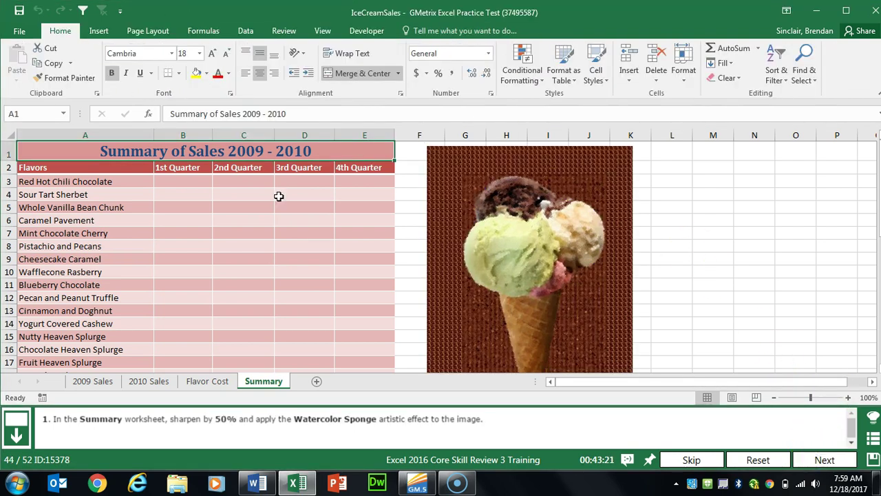
{"action": "left_click", "coordinate": [583, 180]}
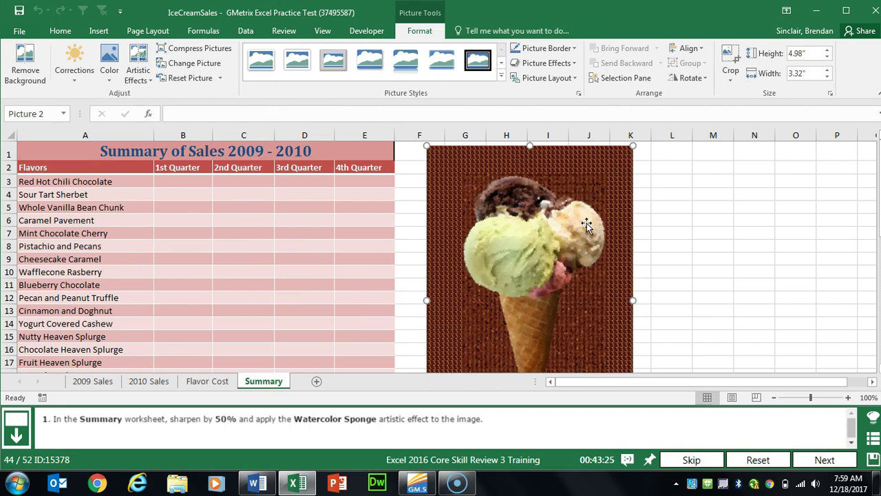
{"action": "left_click", "coordinate": [574, 239]}
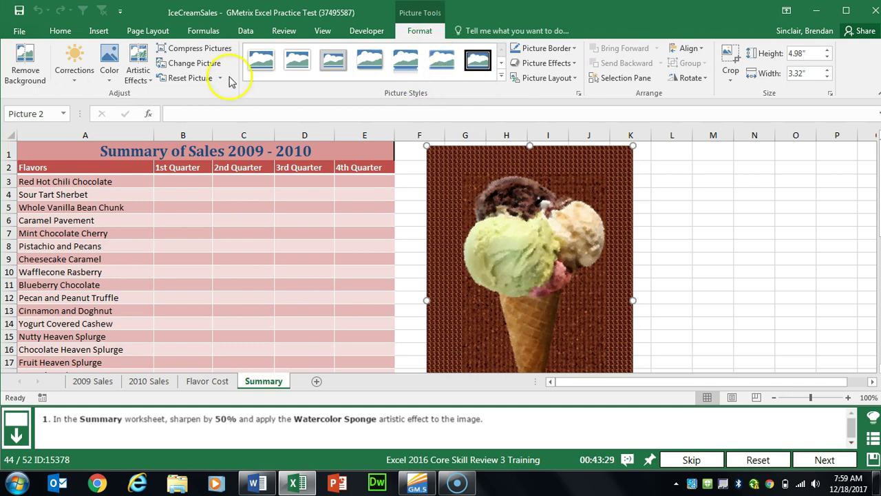
{"action": "left_click", "coordinate": [81, 84]}
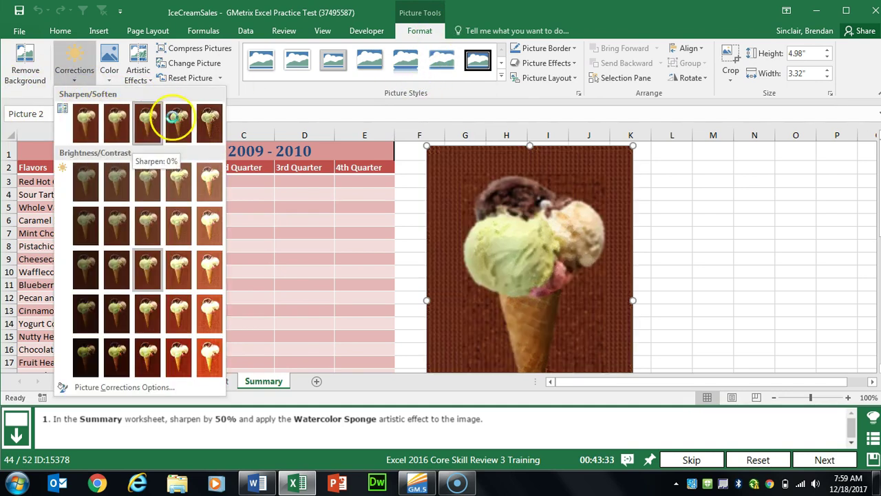
{"action": "left_click", "coordinate": [210, 121]}
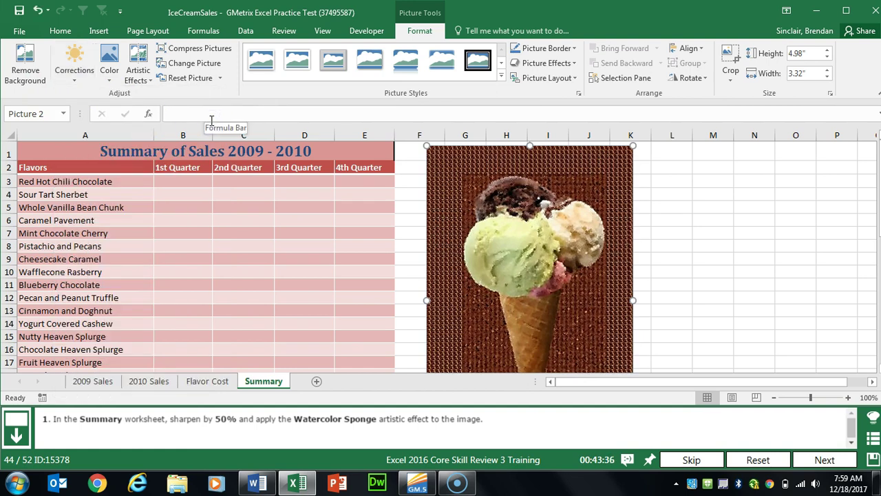
Step: Apply the Watercolor Sponge artistic effect to the ice cream image and advance to the next task
{"action": "left_click", "coordinate": [148, 80]}
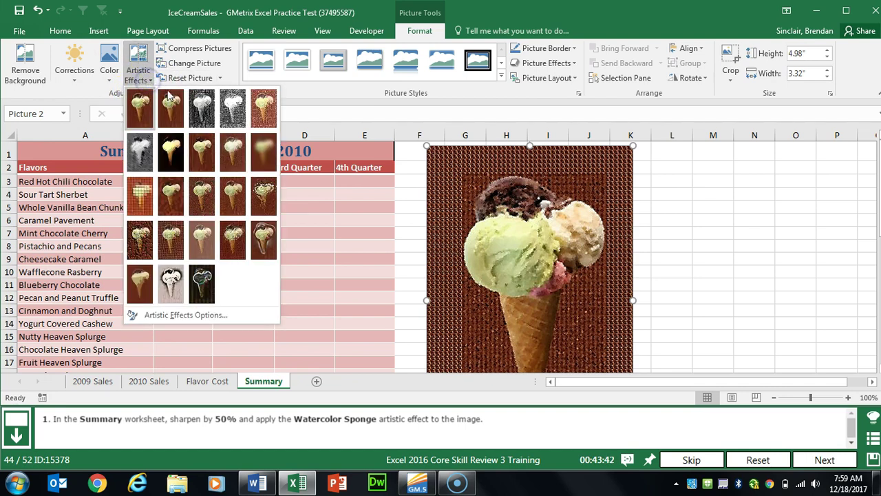
{"action": "left_click", "coordinate": [172, 199]}
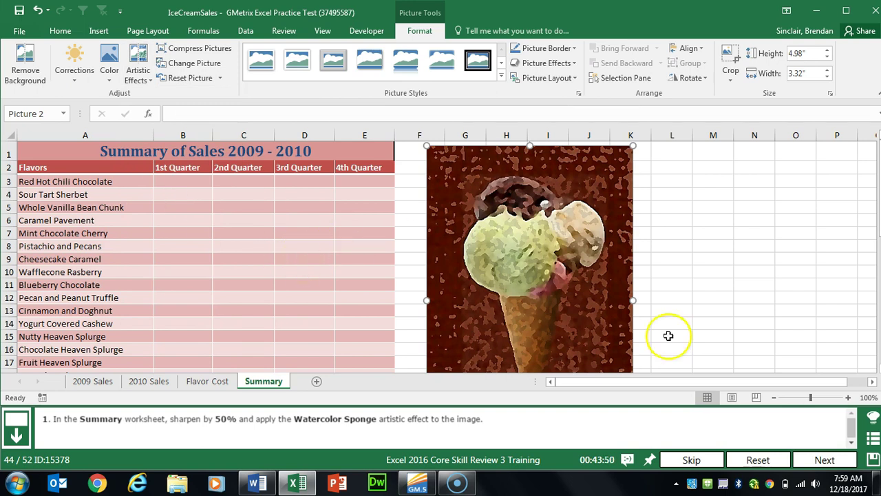
{"action": "left_click", "coordinate": [799, 460]}
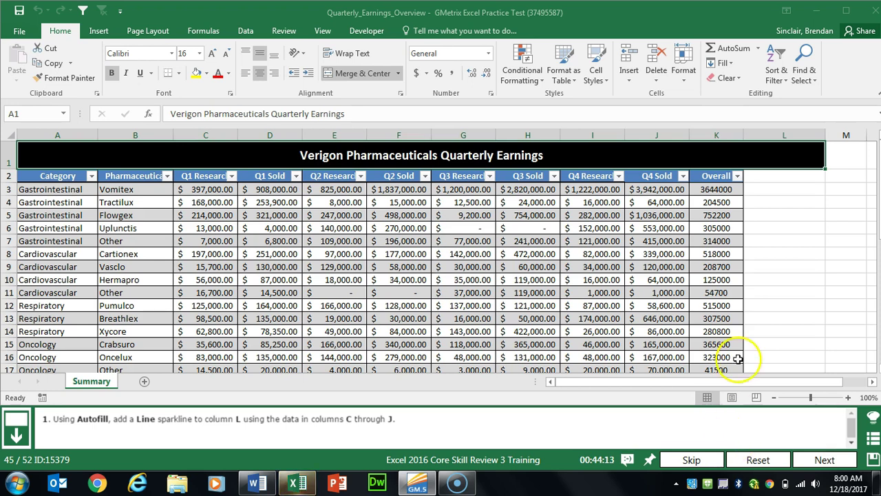
Step: Insert a Line sparkline in cell L3 using the data range C3:J3
{"action": "left_click", "coordinate": [765, 192]}
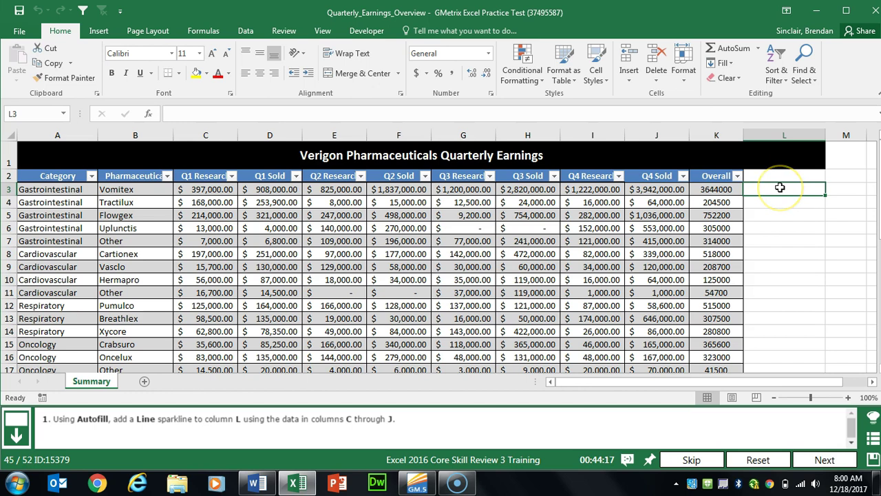
{"action": "left_click", "coordinate": [100, 31]}
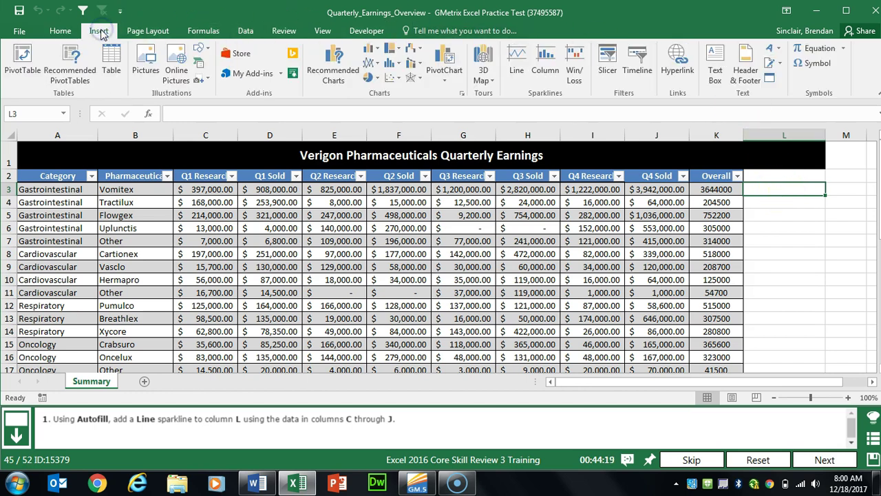
{"action": "left_click", "coordinate": [517, 75]}
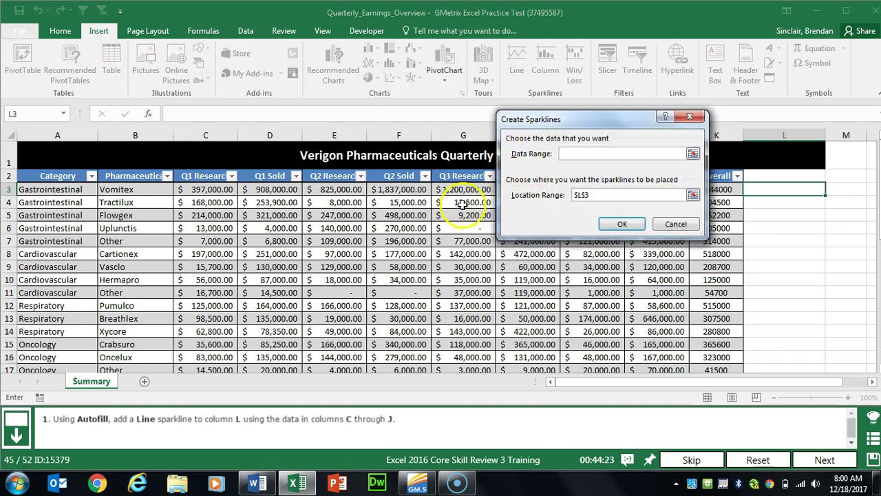
{"action": "left_click_drag", "start_coordinate": [200, 190], "coordinate": [657, 190]}
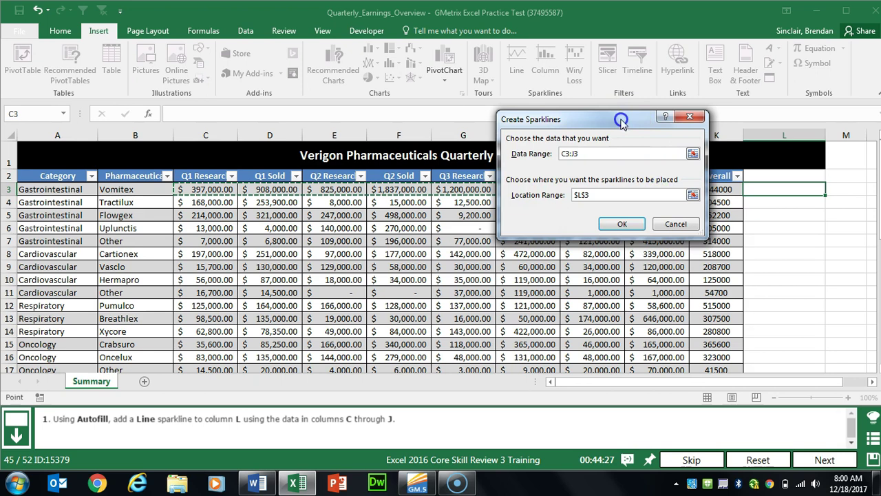
{"action": "left_click_drag", "start_coordinate": [622, 124], "coordinate": [595, 163]}
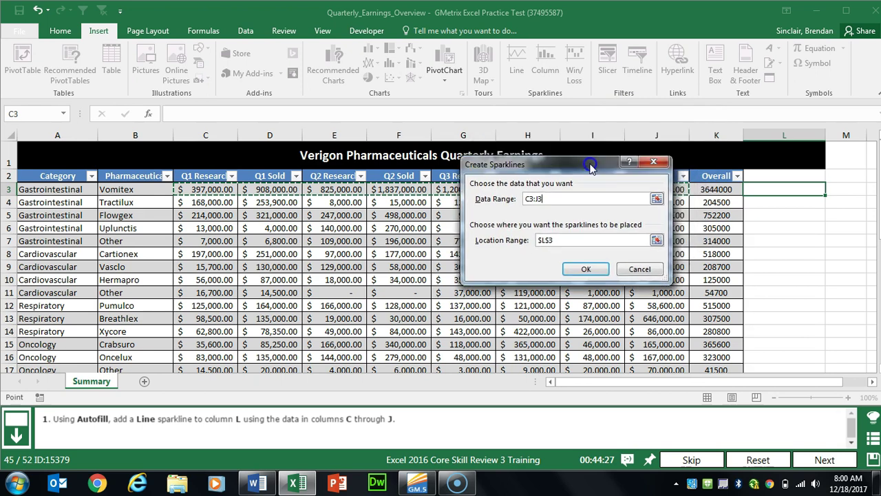
{"action": "left_click", "coordinate": [585, 269]}
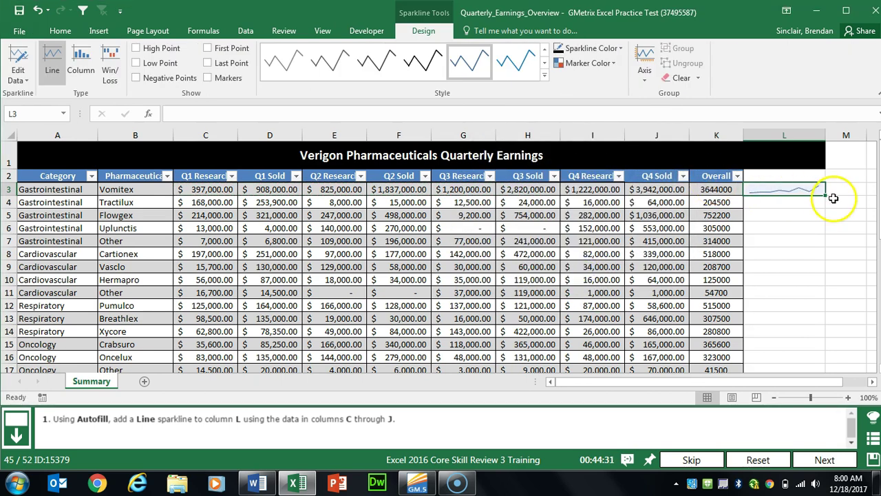
Step: Autofill the Line sparkline from L3 down to L26 and advance to the next task
{"action": "left_click_drag", "start_coordinate": [825, 196], "coordinate": [824, 195]}
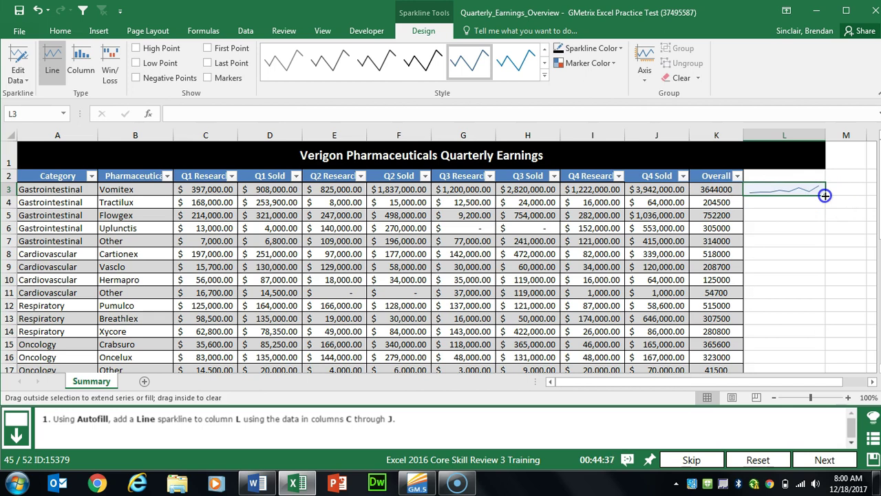
{"action": "left_click_drag", "start_coordinate": [824, 195], "coordinate": [812, 243]}
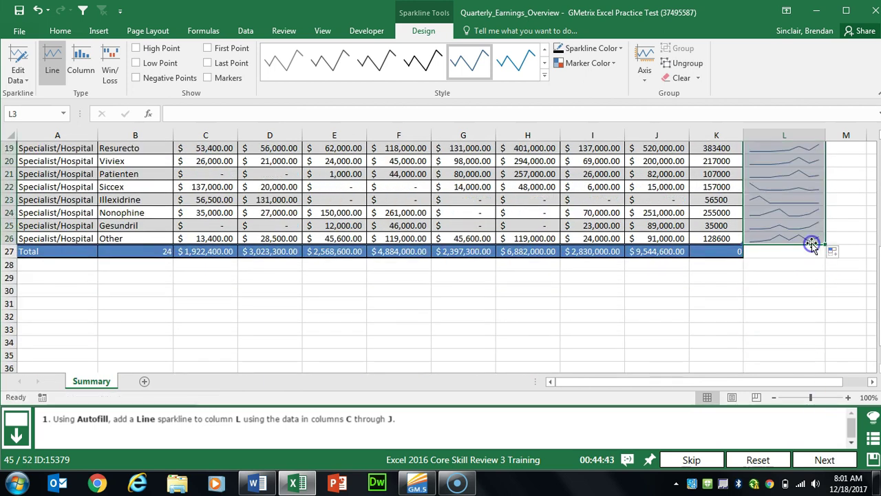
{"action": "left_click", "coordinate": [823, 463]}
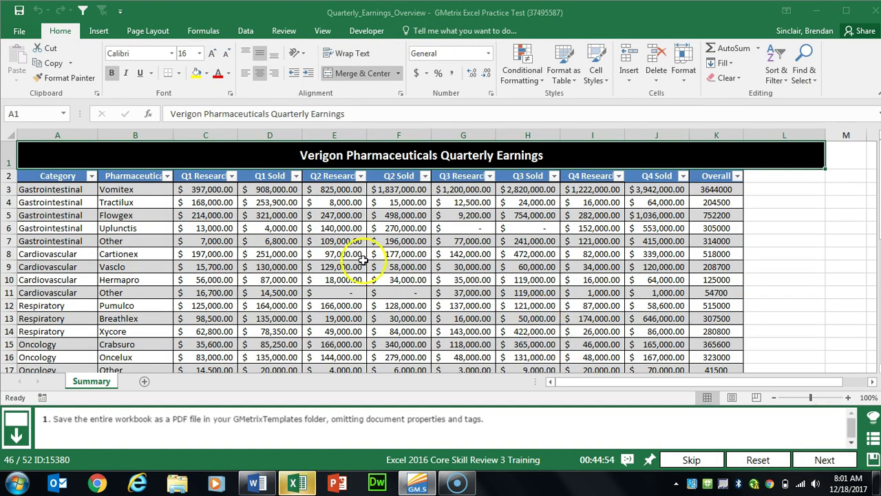
Step: Publish Quarterly_Earnings_Overview as a PDF in the GMetrixTemplates folder without document properties or document structure tags, and advance to the next task
{"action": "left_click", "coordinate": [20, 31]}
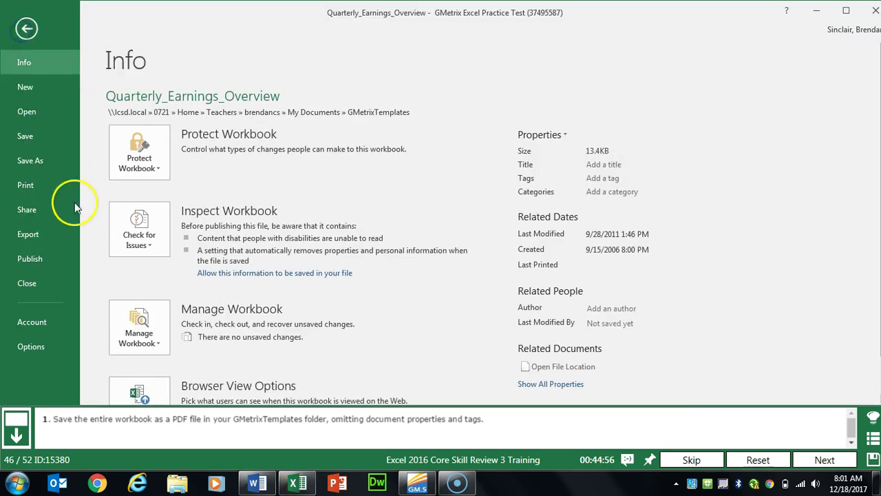
{"action": "left_click", "coordinate": [28, 236]}
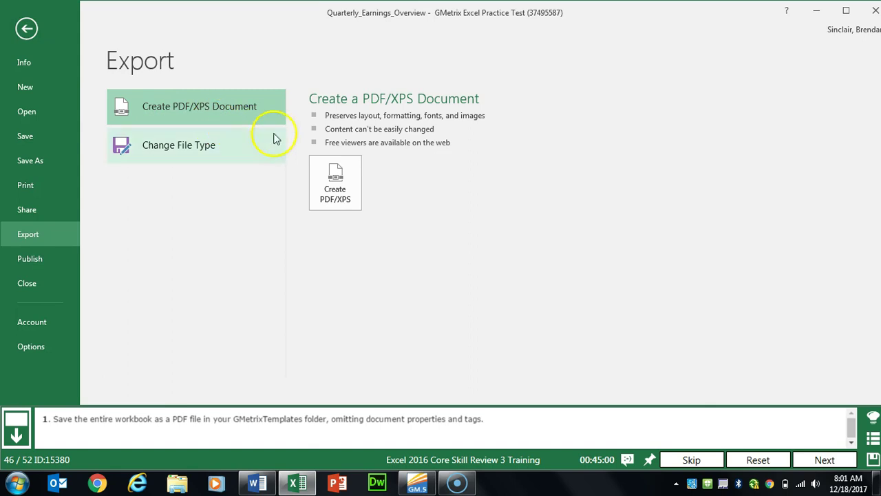
{"action": "left_click", "coordinate": [347, 201]}
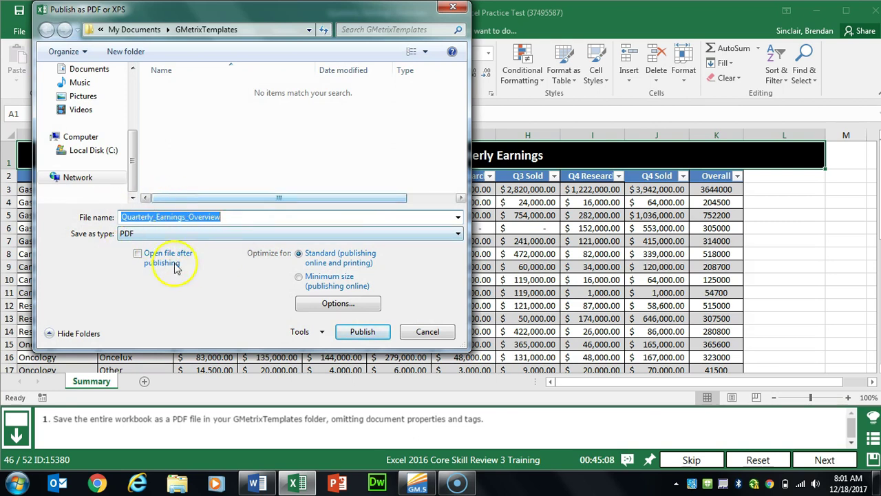
{"action": "left_click", "coordinate": [338, 304]}
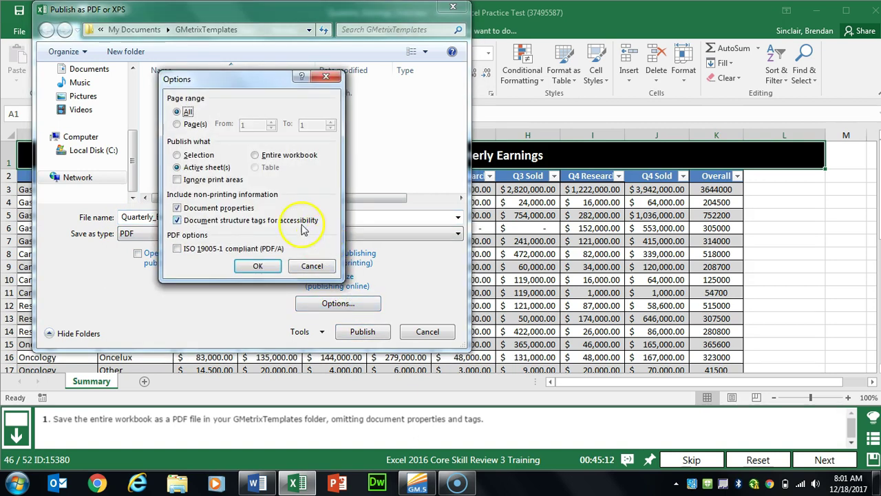
{"action": "left_click", "coordinate": [180, 209]}
{"action": "left_click", "coordinate": [177, 221]}
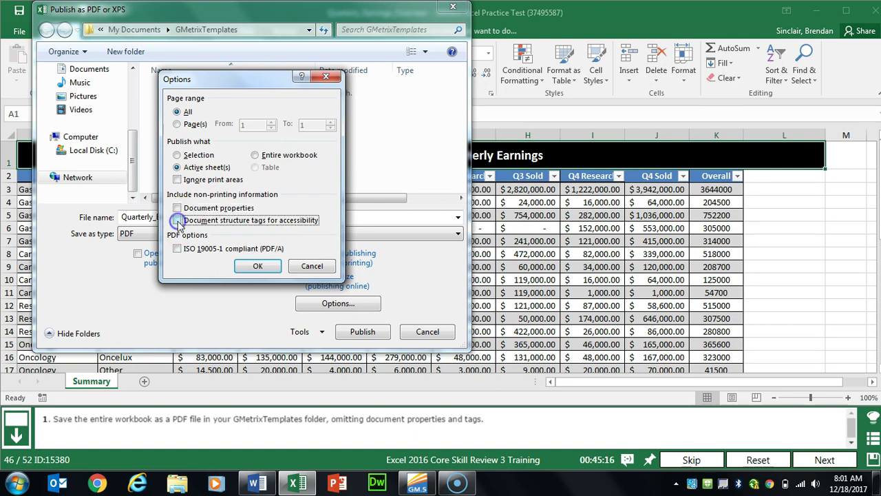
{"action": "left_click", "coordinate": [258, 272]}
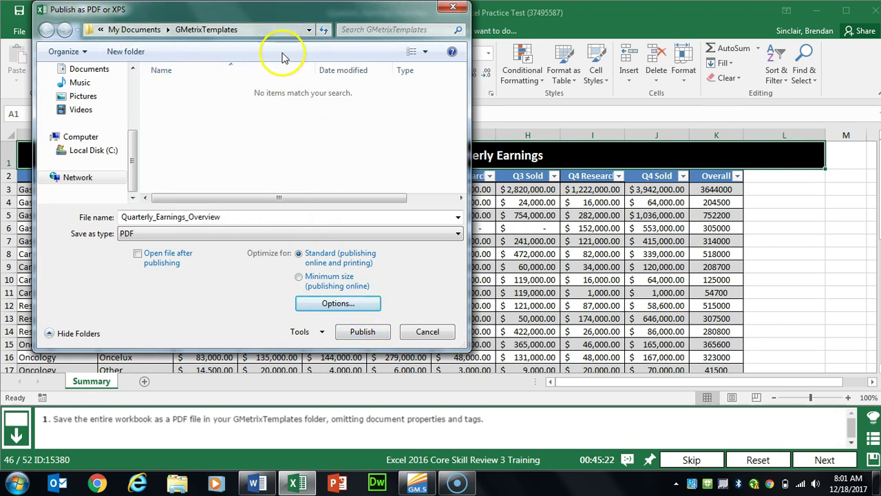
{"action": "left_click", "coordinate": [362, 331]}
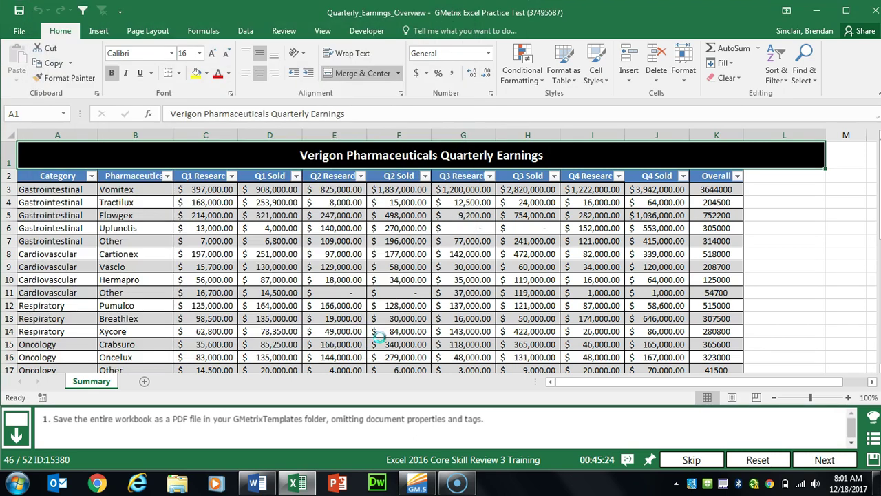
{"action": "left_click", "coordinate": [824, 459]}
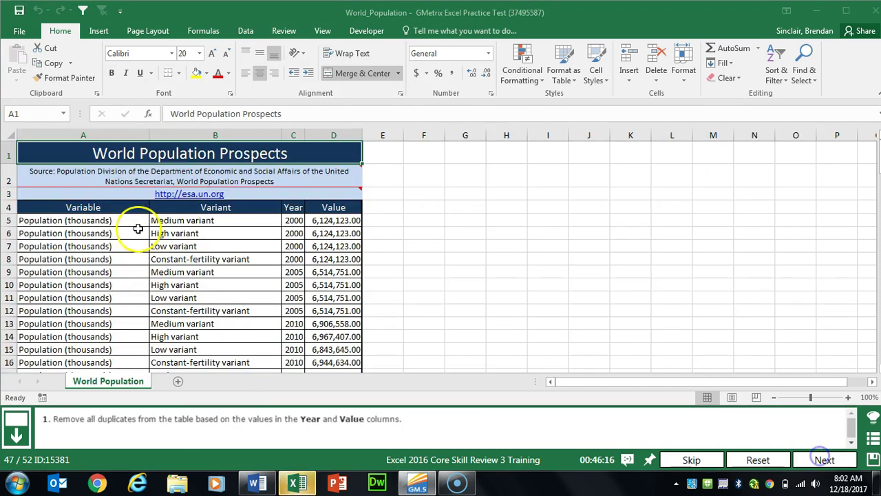
Step: Remove duplicates from the World Population table A4:D106 based only on the Year and Value columns, and advance to the next task
{"action": "left_click_drag", "start_coordinate": [106, 207], "coordinate": [340, 203]}
{"action": "key", "text": "ctrl+shift+Down"}
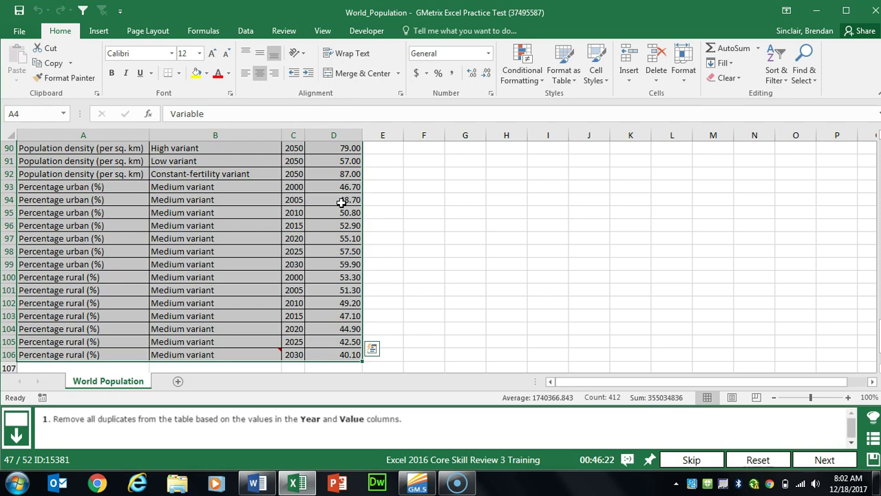
{"action": "left_click", "coordinate": [247, 33]}
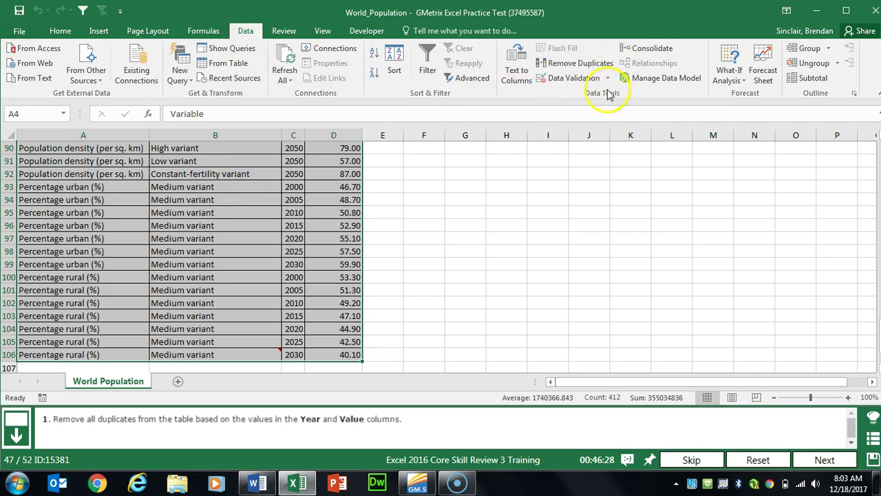
{"action": "left_click", "coordinate": [598, 64]}
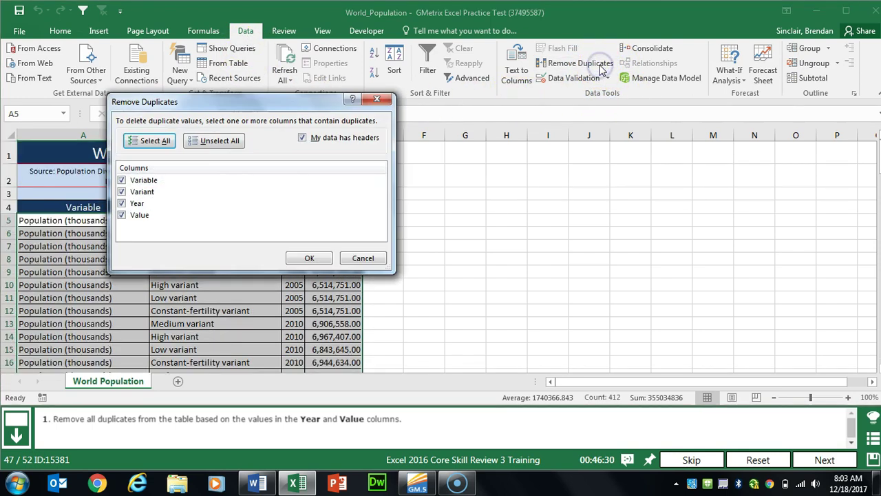
{"action": "left_click", "coordinate": [149, 180]}
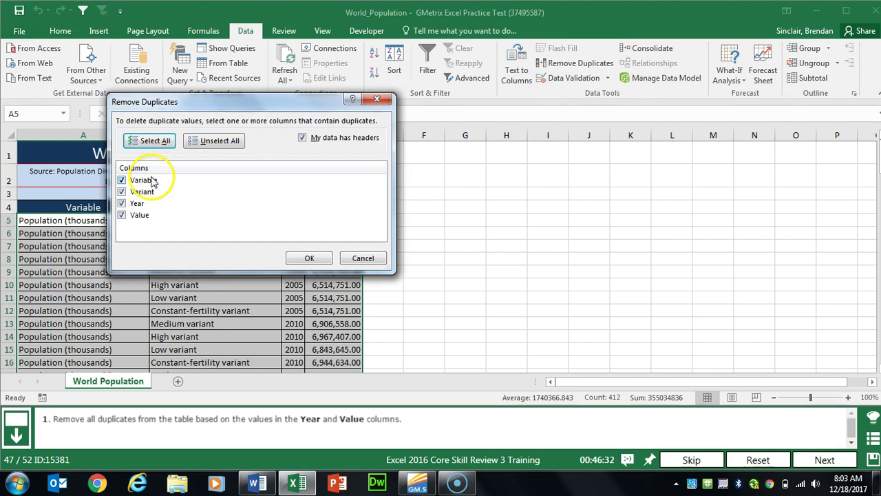
{"action": "left_click", "coordinate": [146, 192]}
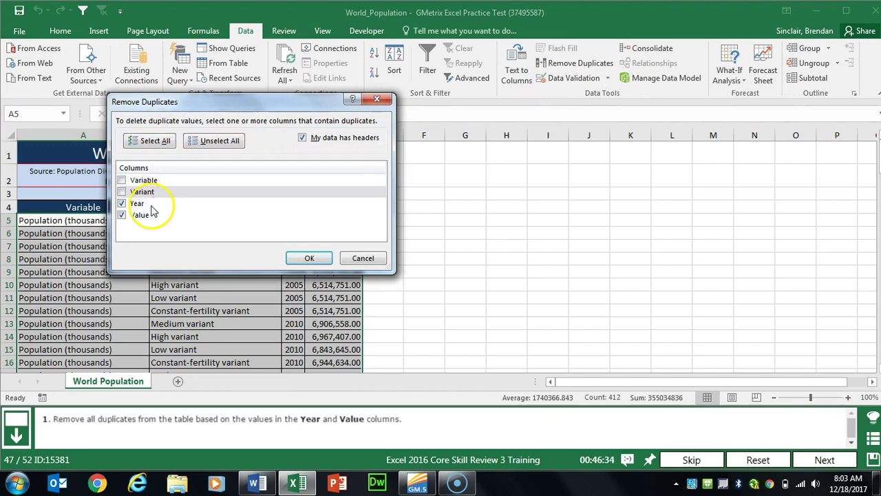
{"action": "left_click", "coordinate": [309, 259]}
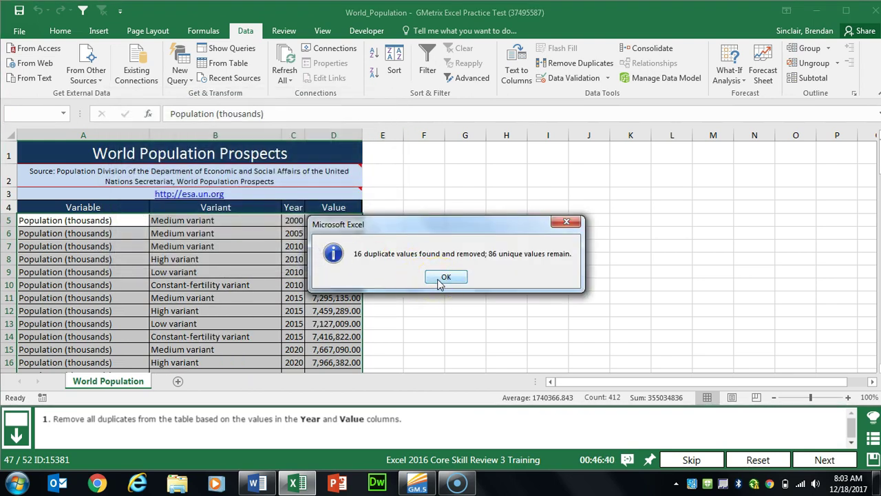
{"action": "left_click", "coordinate": [445, 277]}
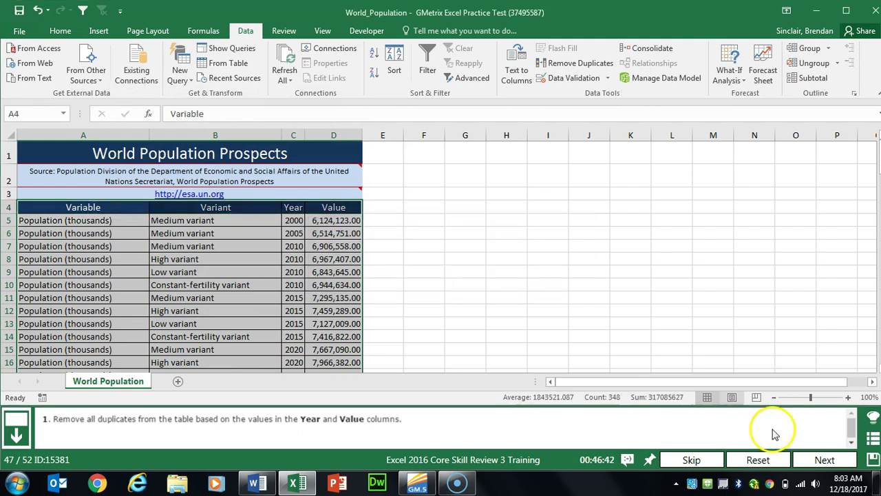
{"action": "left_click", "coordinate": [804, 460]}
Step: Delete the existing comment on cell A2 of the World Population sheet
{"action": "left_click", "coordinate": [337, 298]}
{"action": "scroll", "coordinate": [337, 298], "scroll_direction": "down", "scroll_amount": 2}
{"action": "scroll", "coordinate": [206, 261], "scroll_direction": "up", "scroll_amount": 2}
{"action": "left_click", "coordinate": [230, 172]}
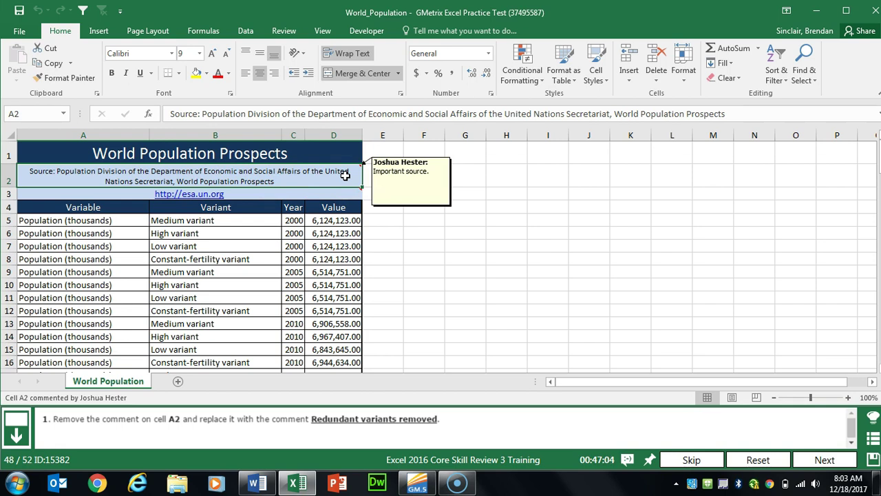
{"action": "right_click", "coordinate": [344, 172]}
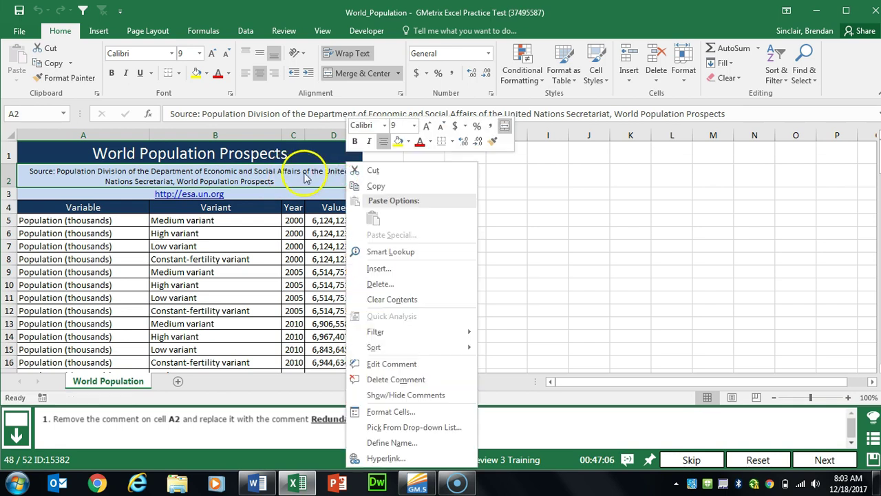
{"action": "left_click", "coordinate": [413, 379]}
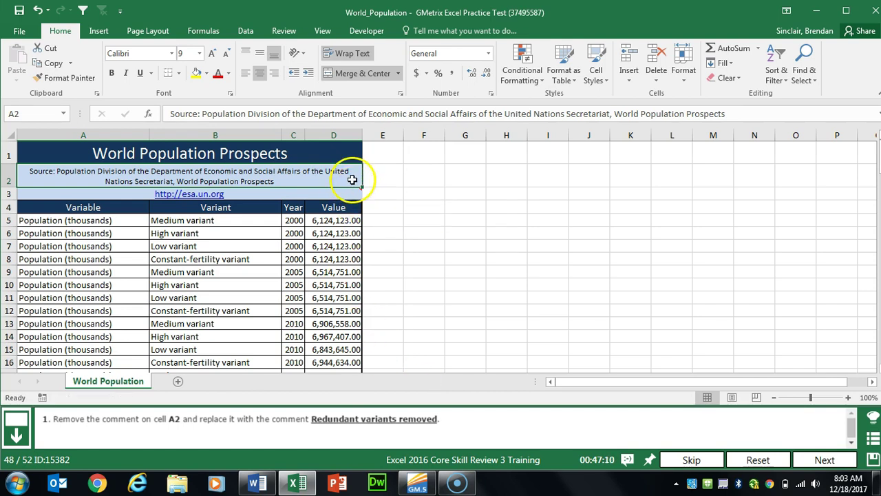
Step: Add the comment "Redundant variants removed" to cell A2 and advance to the next task
{"action": "right_click", "coordinate": [350, 181]}
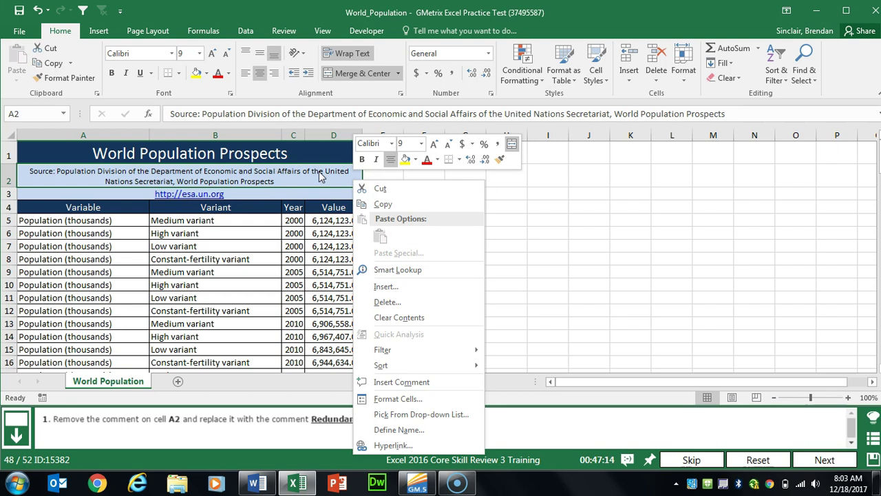
{"action": "left_click", "coordinate": [417, 382]}
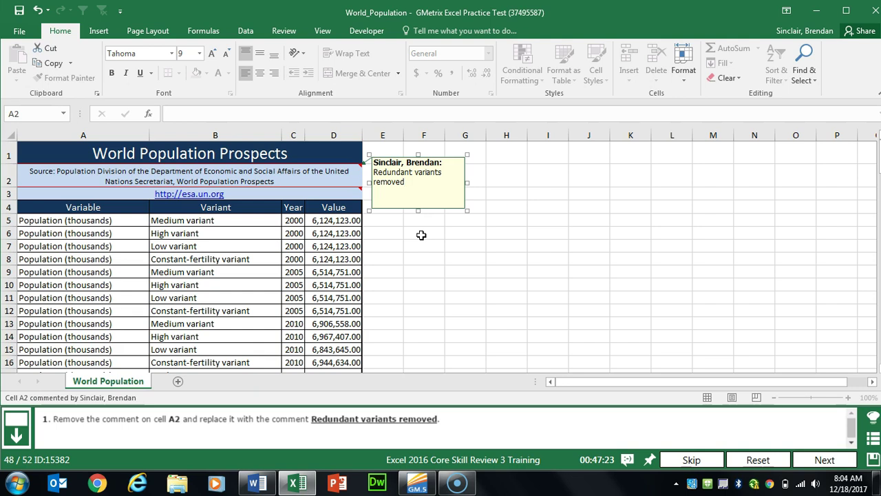
{"action": "left_click", "coordinate": [436, 262]}
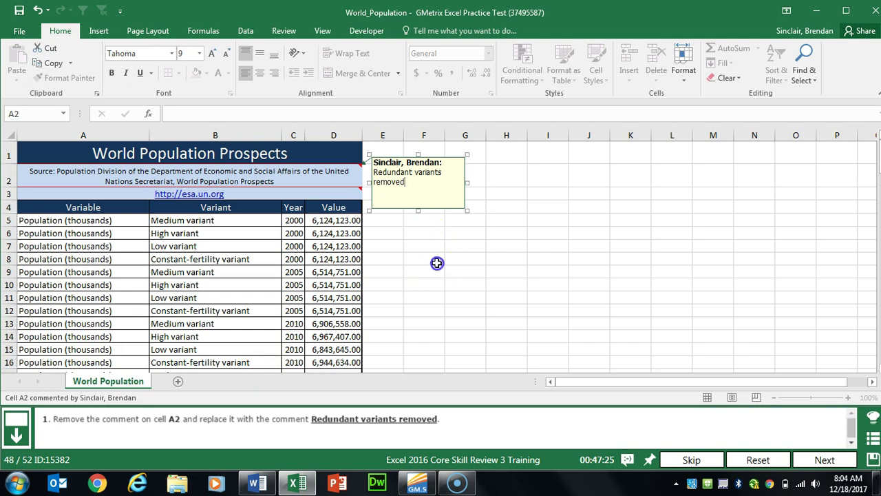
{"action": "left_click", "coordinate": [823, 459]}
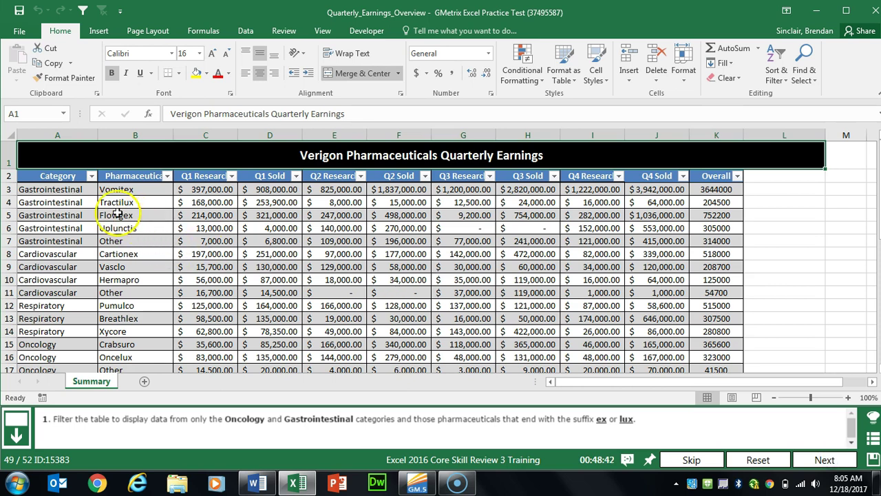
Step: Filter the Category column of the quarterly earnings table to show only Gastrointestinal and Oncology
{"action": "left_click", "coordinate": [91, 177]}
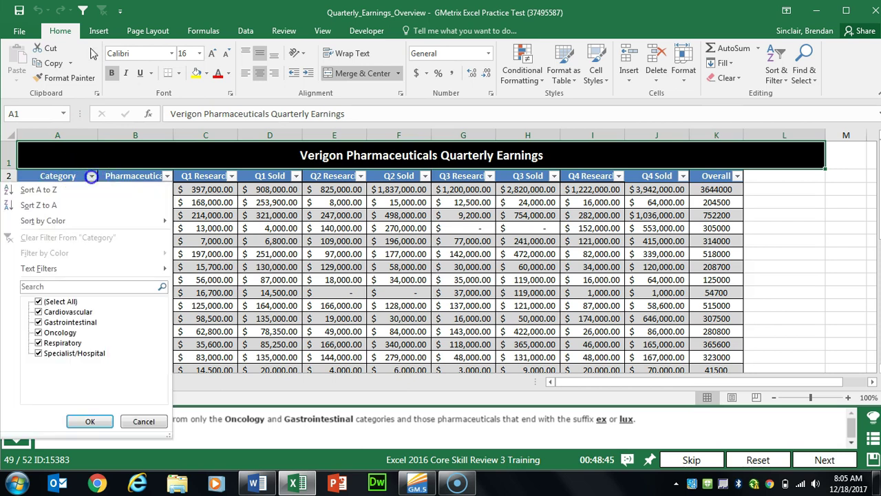
{"action": "left_click", "coordinate": [62, 302]}
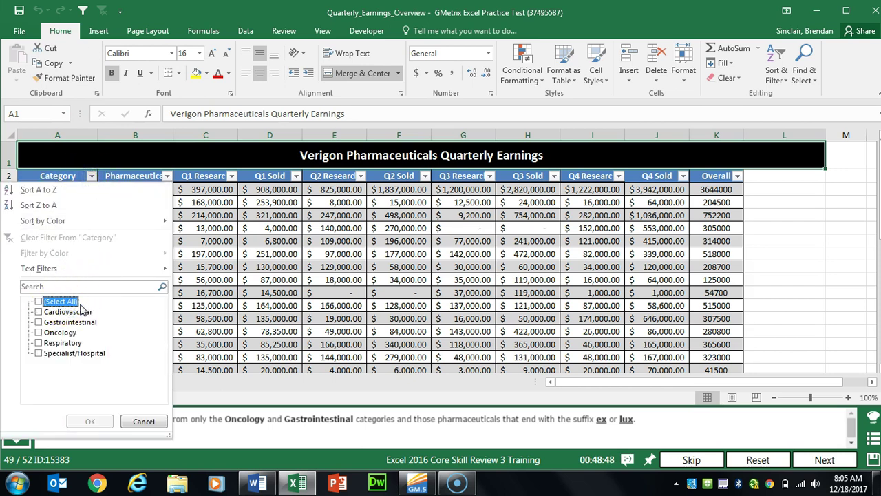
{"action": "left_click", "coordinate": [76, 333]}
{"action": "left_click", "coordinate": [74, 323]}
{"action": "left_click", "coordinate": [61, 332]}
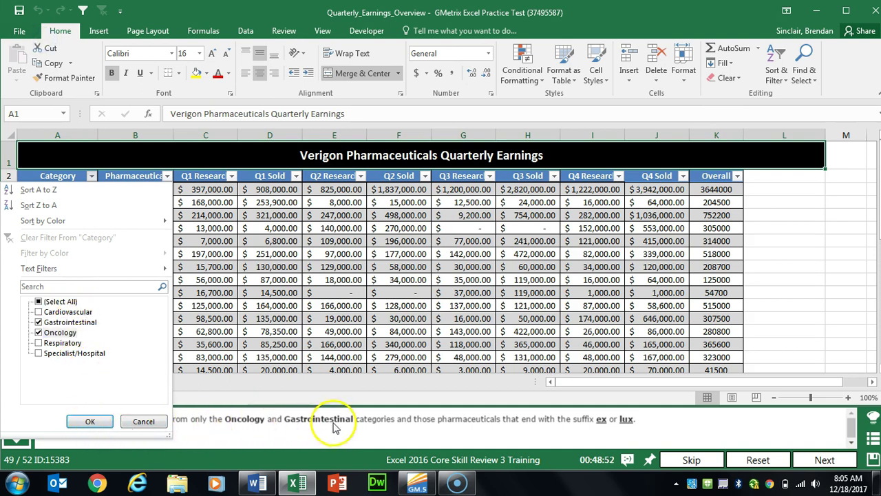
{"action": "left_click", "coordinate": [76, 421]}
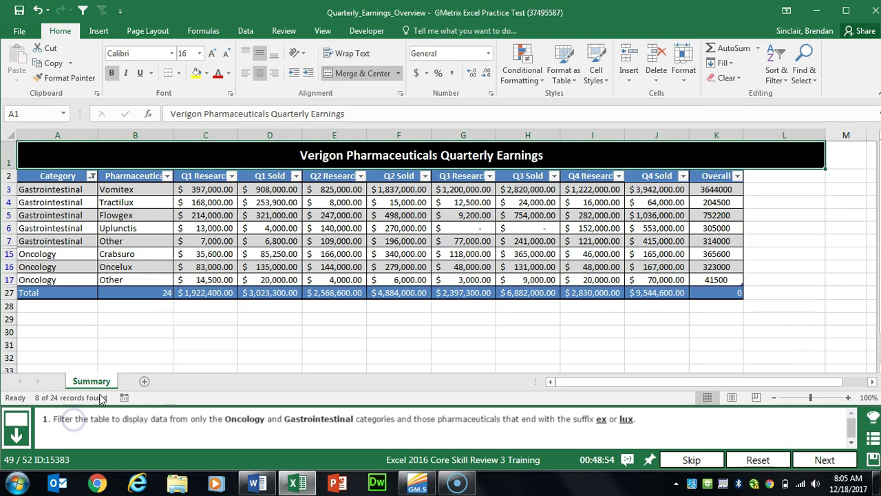
Step: Apply a custom text filter to the Pharmaceutical column for ends with "ex" And ends with "lux", and advance to the next task
{"action": "left_click", "coordinate": [165, 177]}
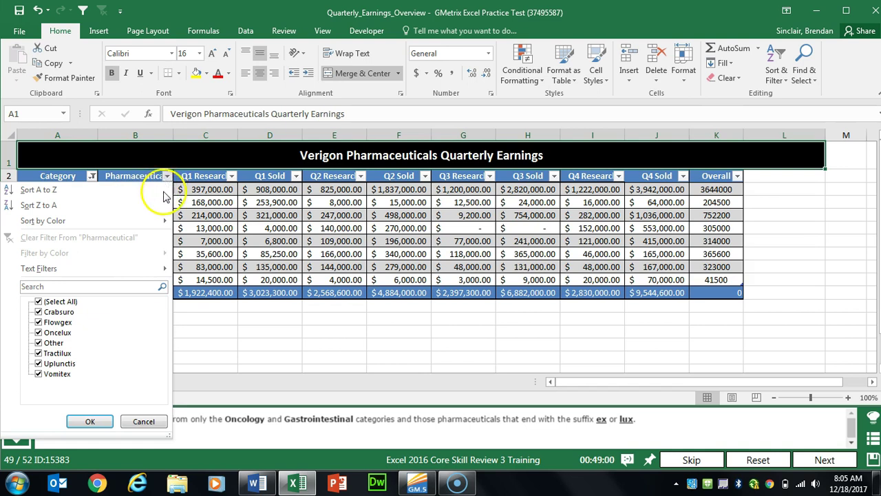
{"action": "mouse_move", "coordinate": [96, 274]}
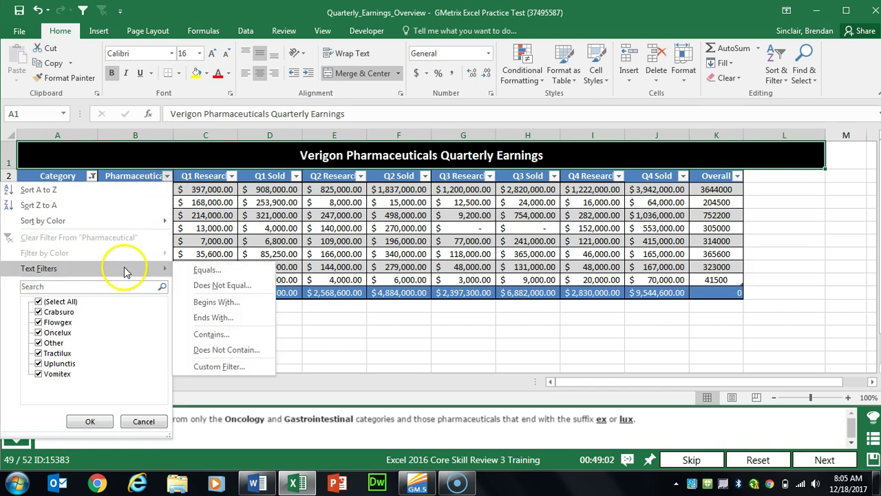
{"action": "left_click", "coordinate": [222, 324]}
{"action": "left_click", "coordinate": [140, 184]}
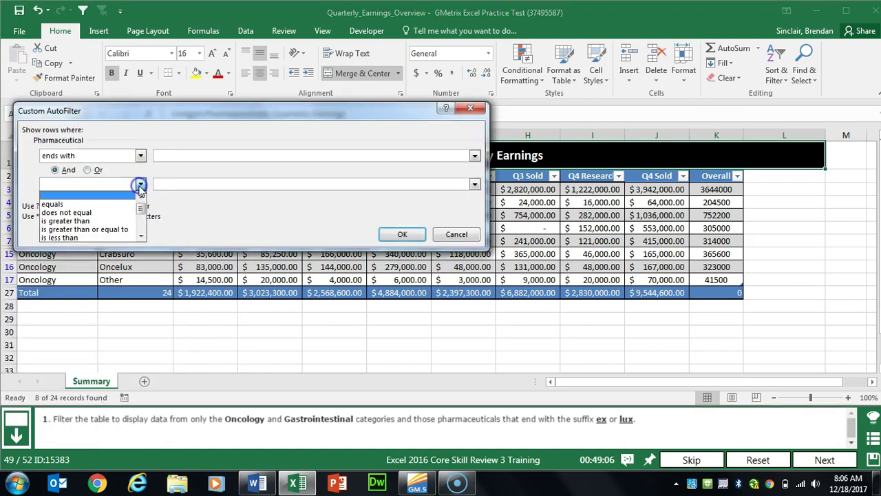
{"action": "left_click_drag", "start_coordinate": [141, 201], "coordinate": [139, 226]}
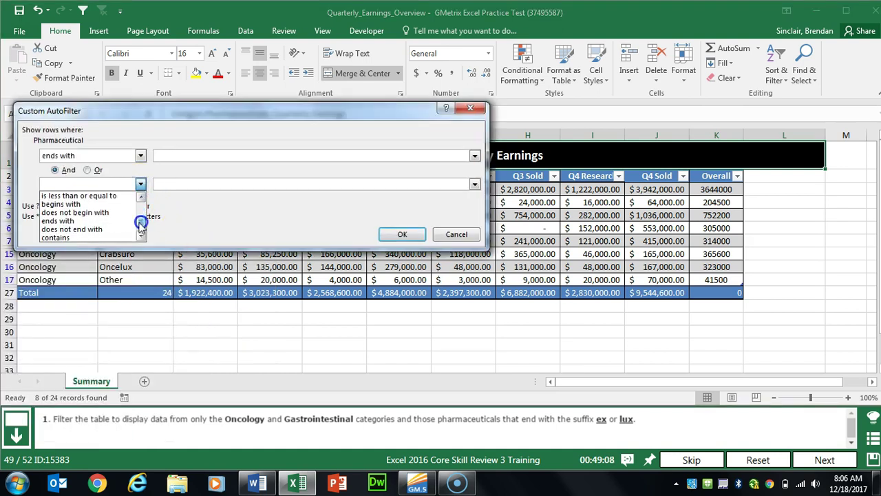
{"action": "left_click", "coordinate": [96, 220]}
{"action": "left_click", "coordinate": [191, 155]}
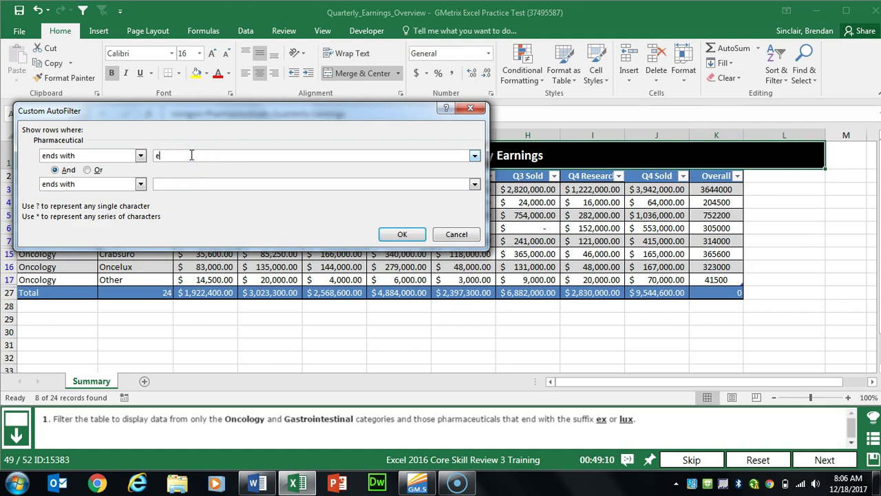
{"action": "key", "text": "Tab"}
{"action": "key", "text": "Tab"}
{"action": "left_click", "coordinate": [393, 233]}
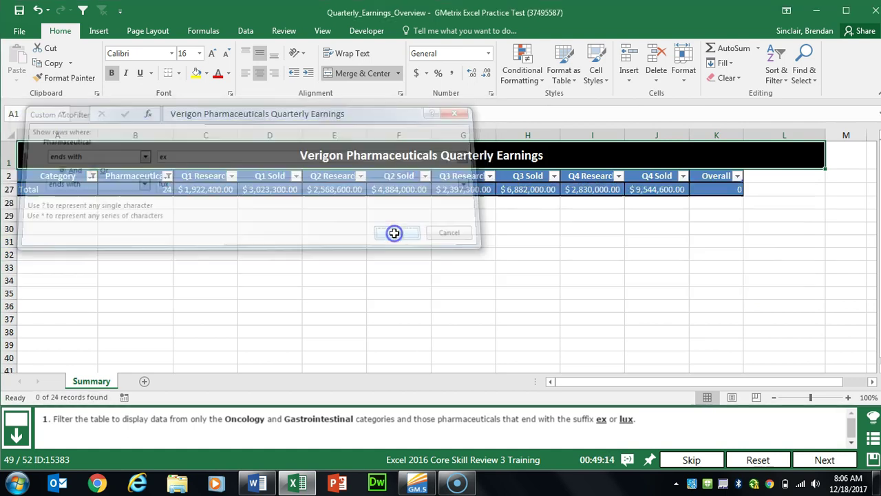
{"action": "left_click", "coordinate": [823, 459]}
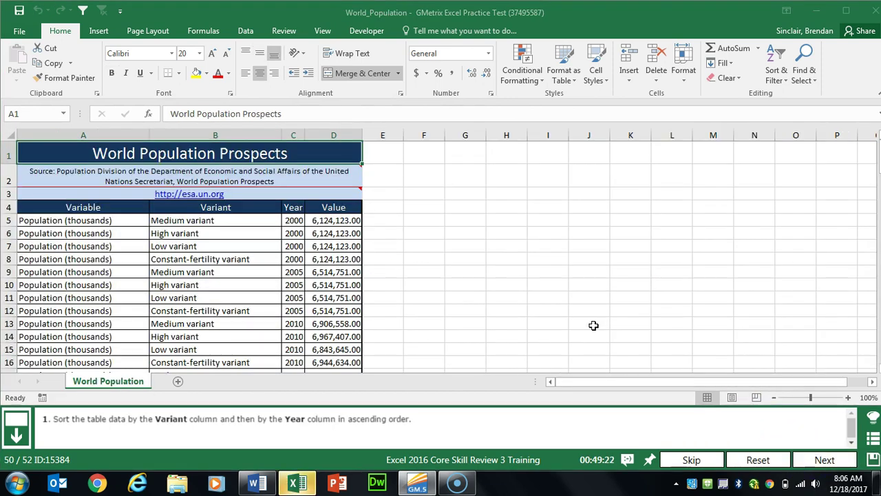
Step: Start a custom sort of the World Population table A4:D106 with Variant, A to Z, as the first level
{"action": "left_click_drag", "start_coordinate": [109, 207], "coordinate": [351, 220]}
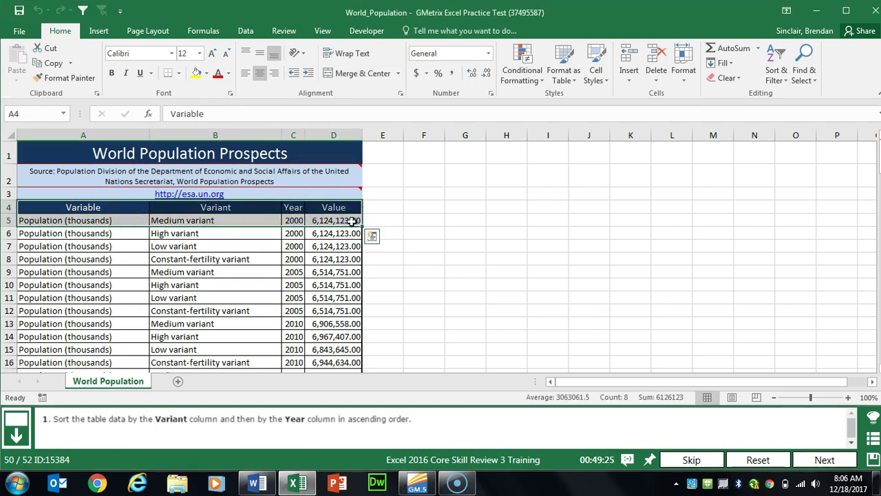
{"action": "key", "text": "ctrl+shift+Down"}
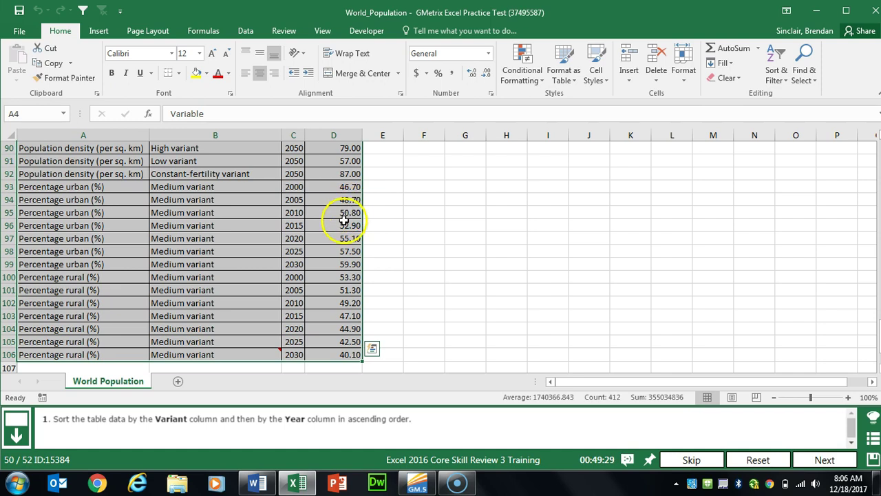
{"action": "left_click", "coordinate": [244, 31]}
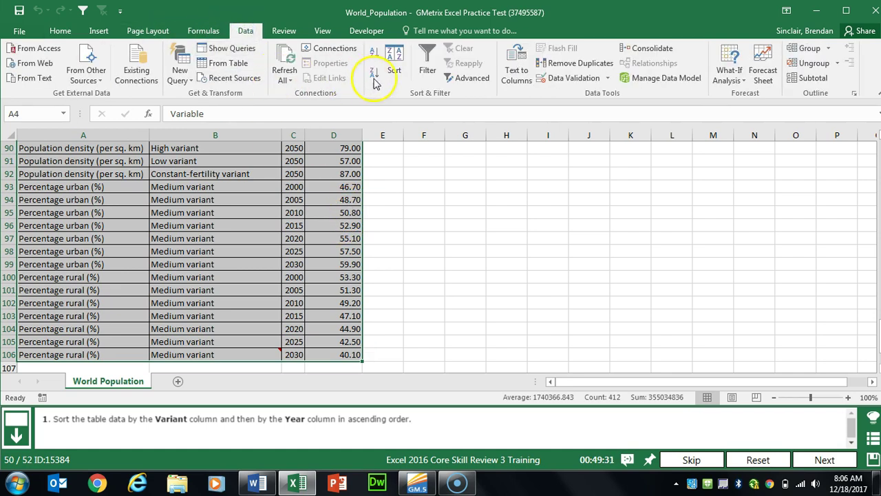
{"action": "left_click", "coordinate": [394, 63]}
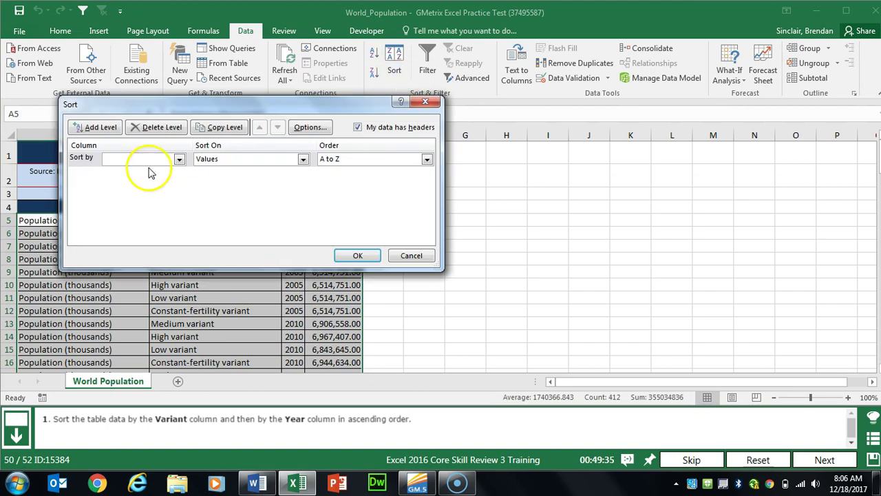
{"action": "left_click", "coordinate": [357, 127]}
{"action": "left_click", "coordinate": [173, 159]}
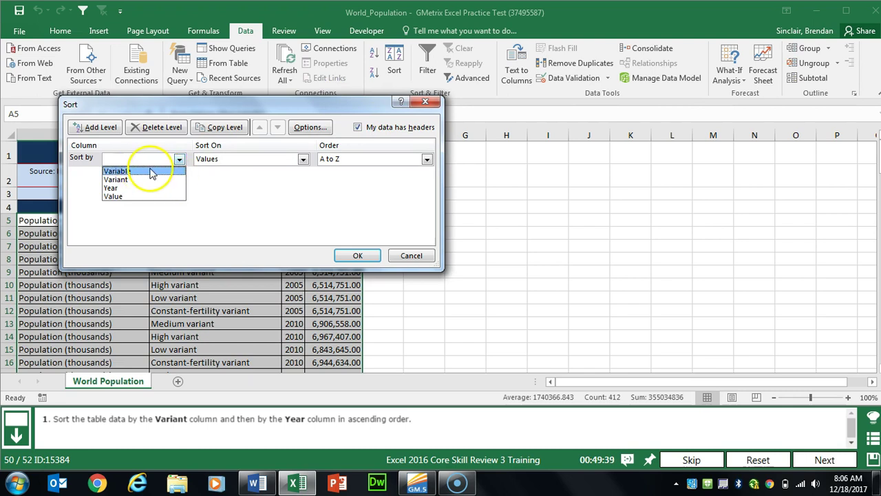
{"action": "left_click", "coordinate": [140, 179]}
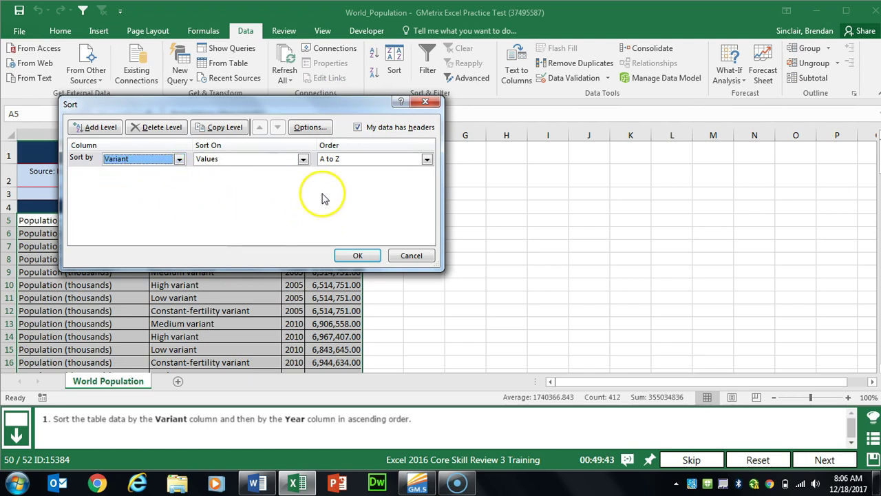
Step: Add a second sort level by Year, Smallest to Largest, apply the sort, and advance to the next task
{"action": "left_click", "coordinate": [94, 131]}
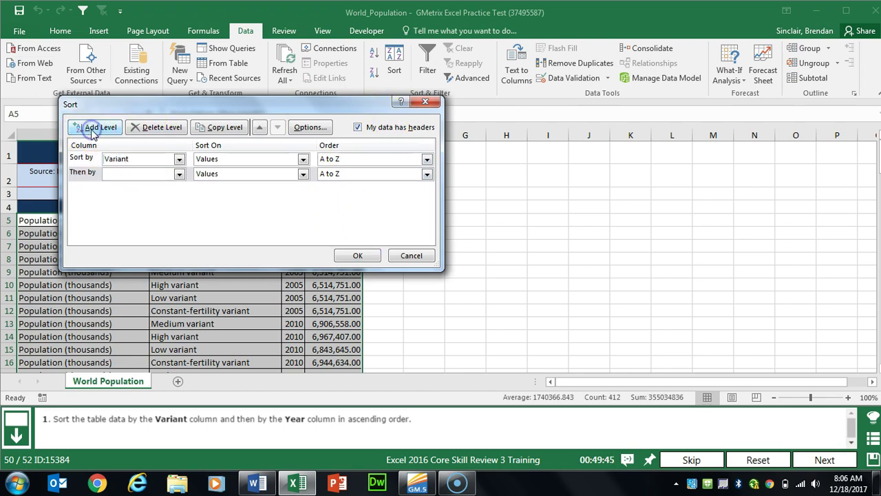
{"action": "left_click", "coordinate": [164, 176]}
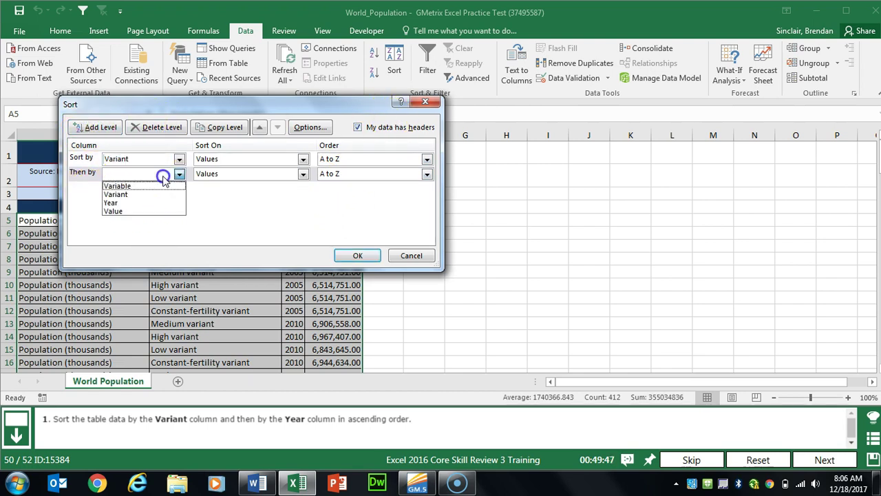
{"action": "left_click", "coordinate": [134, 204]}
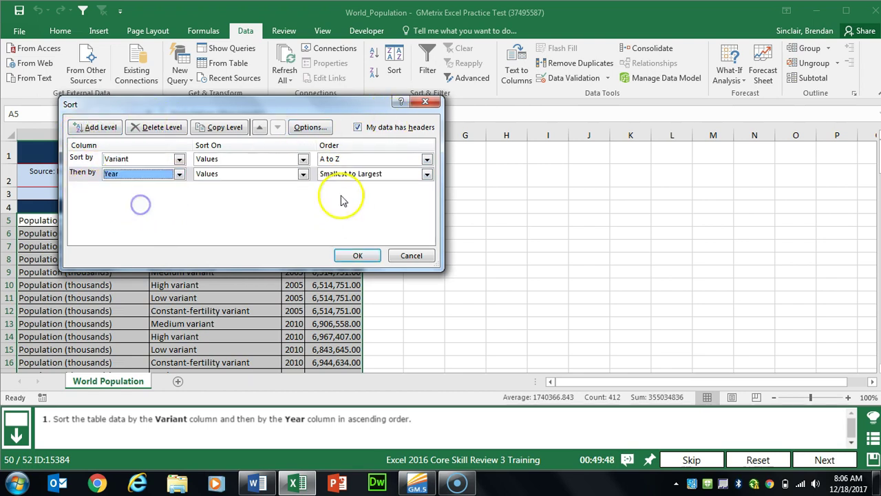
{"action": "left_click", "coordinate": [358, 256]}
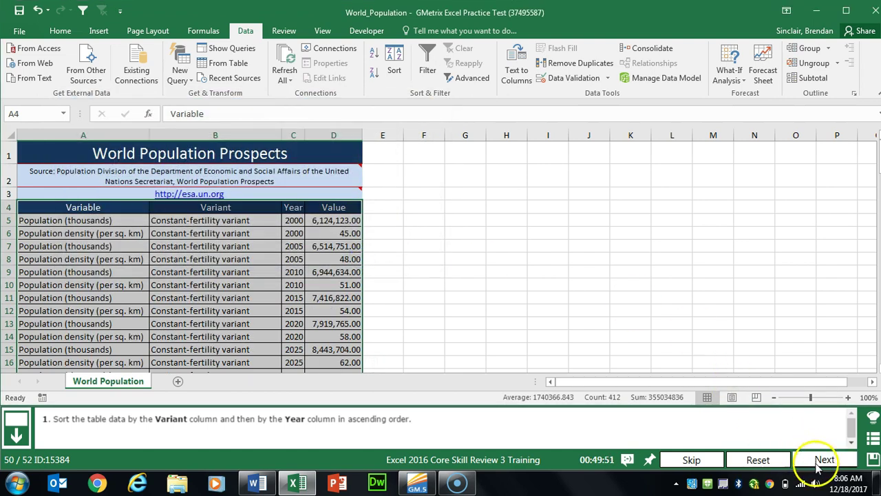
{"action": "left_click", "coordinate": [824, 460]}
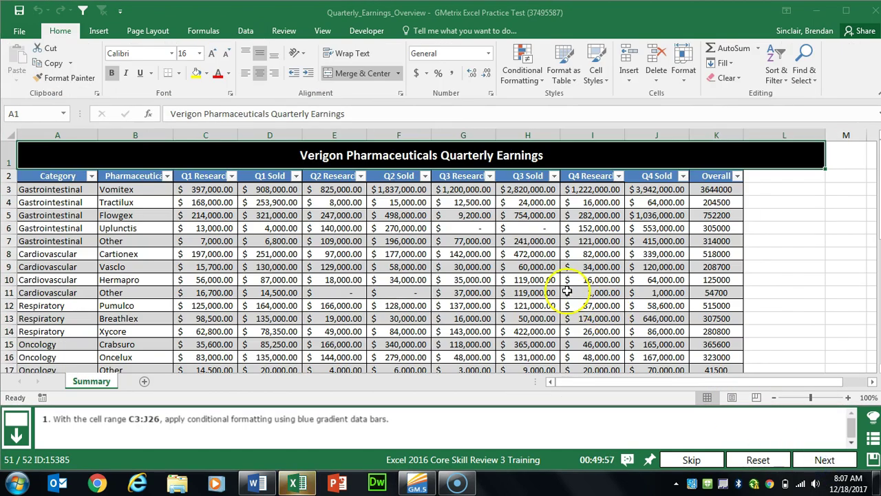
Step: Apply Blue Data Bar gradient fill conditional formatting to the range C3:J26 and advance to the next task
{"action": "left_click", "coordinate": [205, 190]}
{"action": "left_click_drag", "start_coordinate": [205, 190], "coordinate": [697, 354]}
{"action": "scroll", "coordinate": [255, 193], "scroll_direction": "up", "scroll_amount": 3}
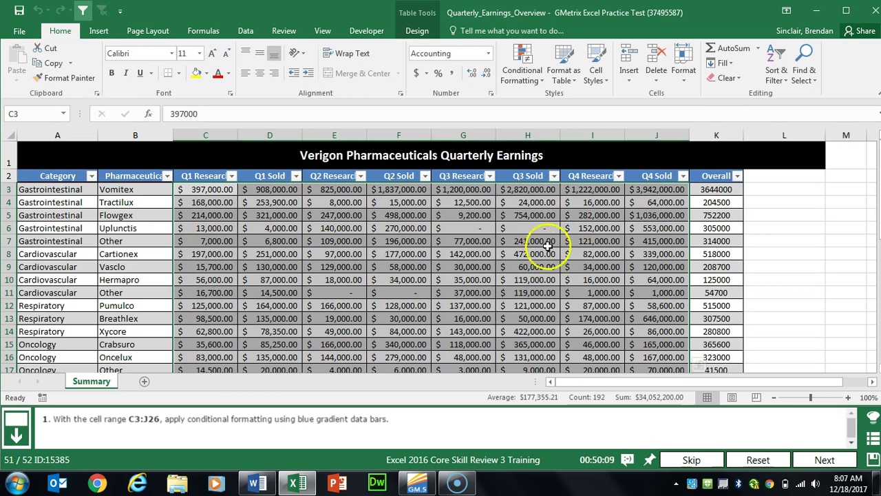
{"action": "left_click", "coordinate": [541, 81]}
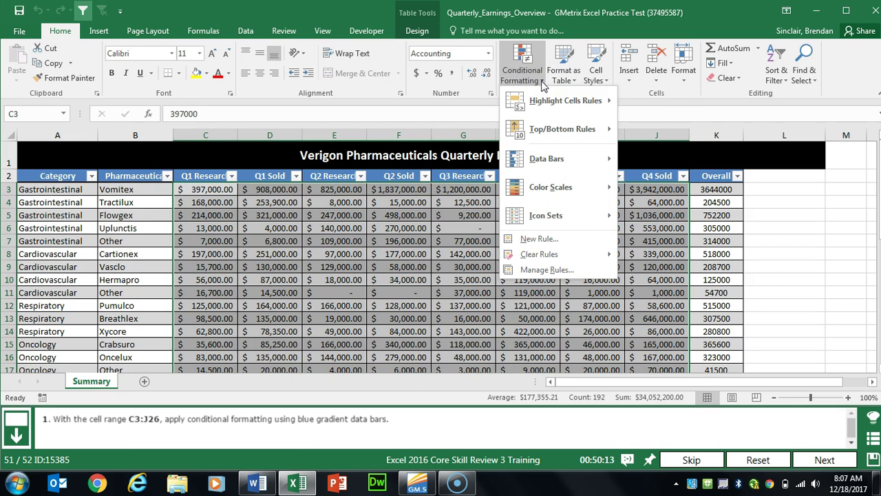
{"action": "mouse_move", "coordinate": [589, 167]}
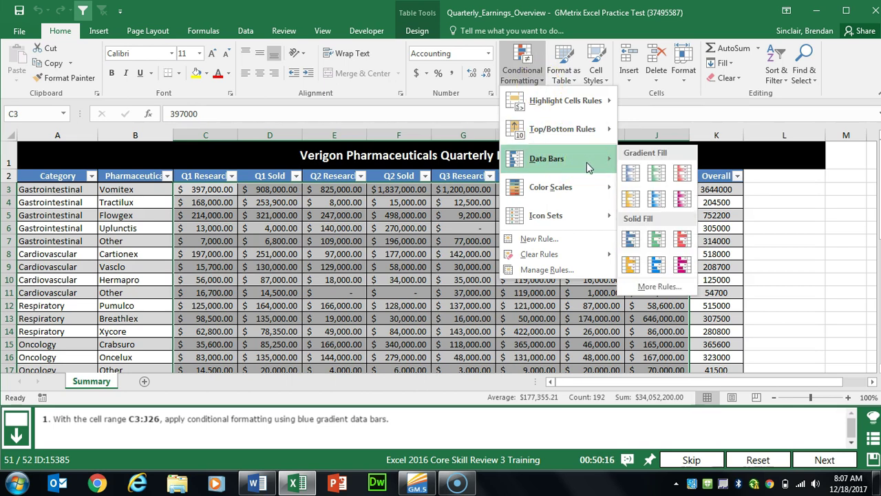
{"action": "left_click", "coordinate": [629, 175]}
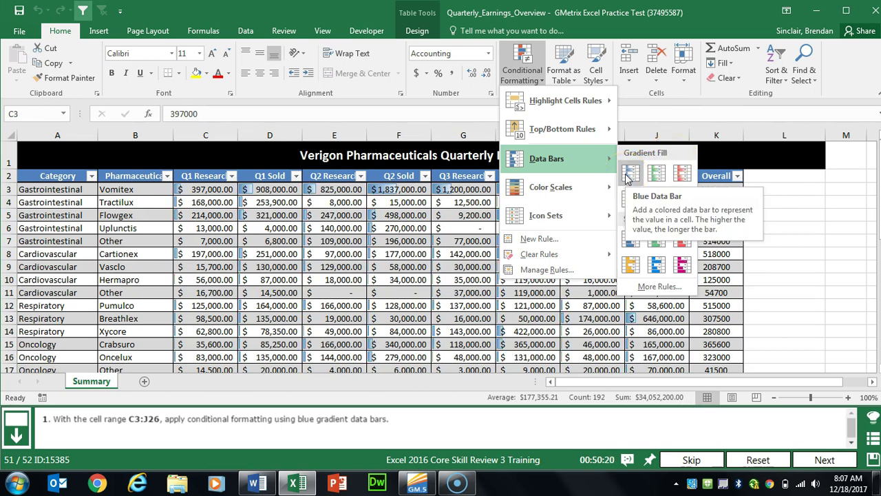
{"action": "left_click", "coordinate": [629, 174]}
{"action": "left_click", "coordinate": [812, 458]}
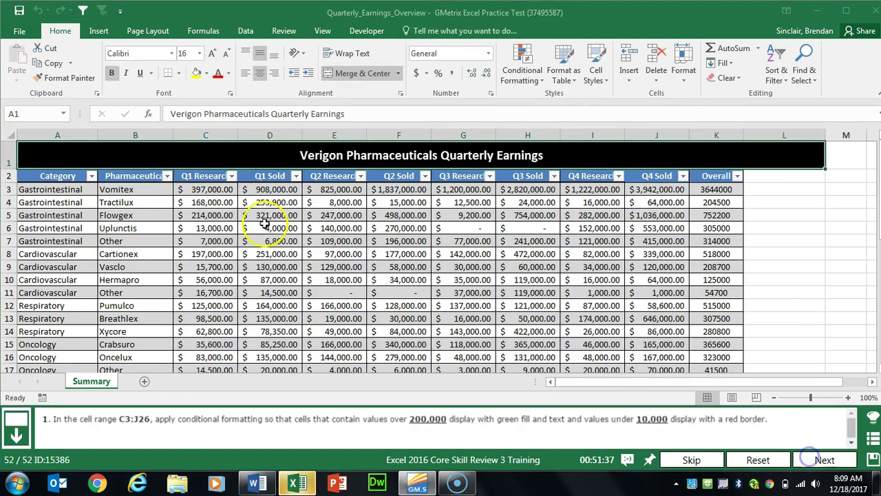
Step: Add a Greater Than conditional formatting rule to C3:J26 for values over 200,000 with Green Fill with Dark Green Text
{"action": "left_click_drag", "start_coordinate": [206, 189], "coordinate": [659, 364]}
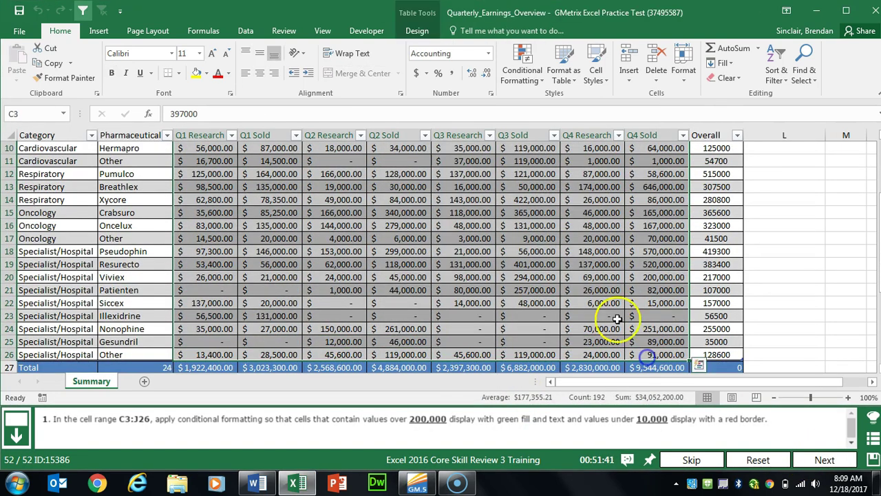
{"action": "scroll", "coordinate": [567, 292], "scroll_direction": "up", "scroll_amount": 3}
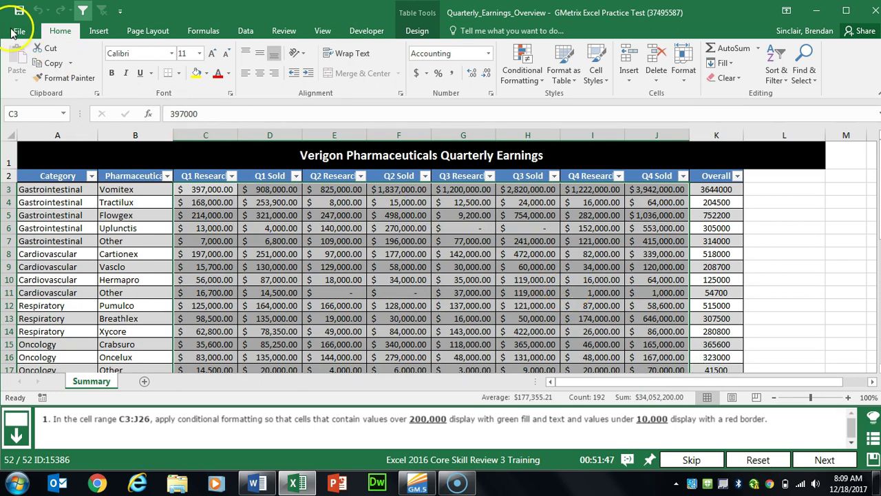
{"action": "left_click", "coordinate": [543, 82]}
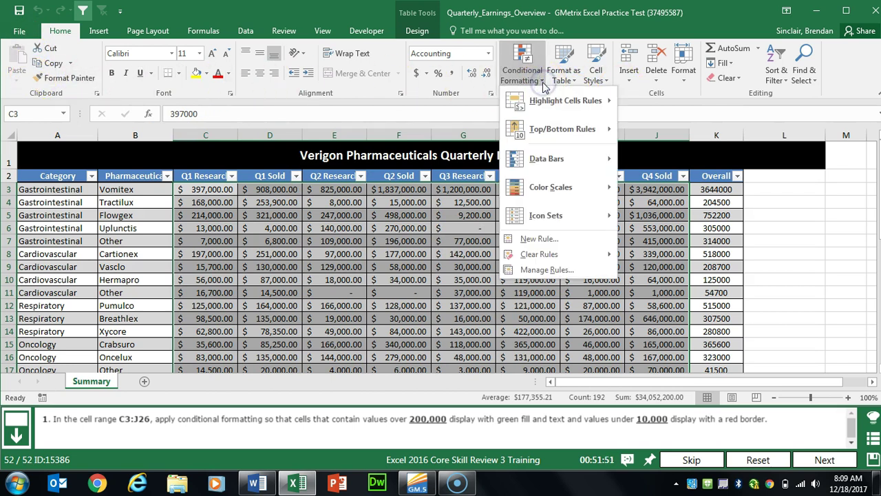
{"action": "left_click", "coordinate": [563, 102]}
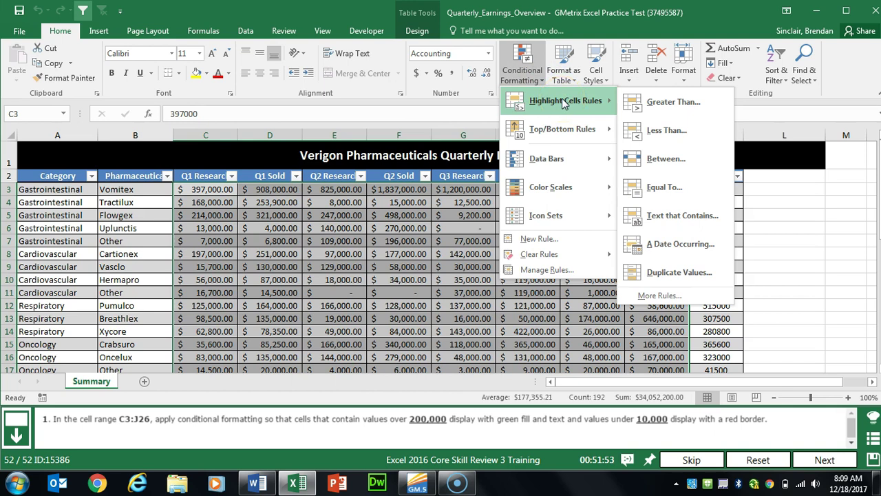
{"action": "left_click", "coordinate": [672, 108]}
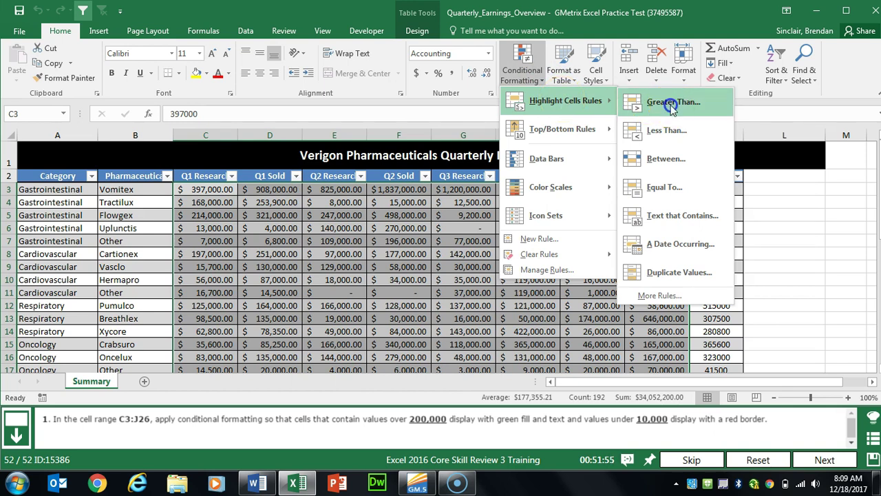
{"action": "left_click", "coordinate": [186, 207]}
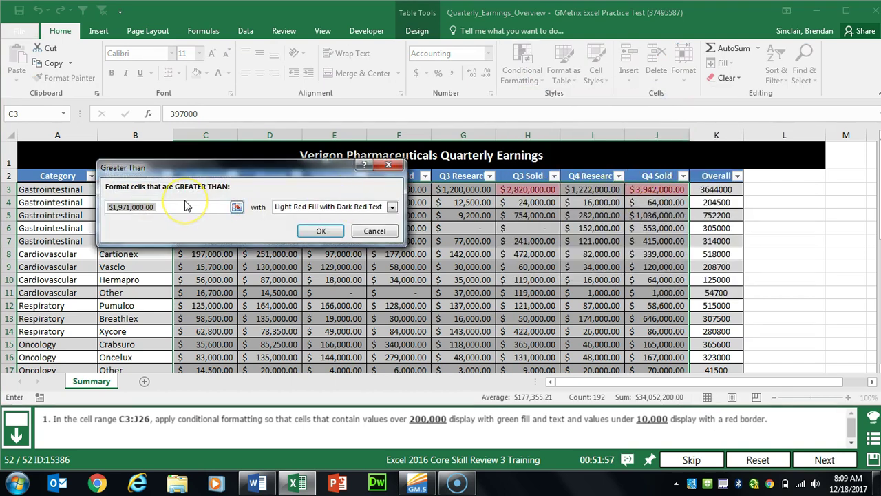
{"action": "key", "text": "BackSpace"}
{"action": "key", "text": "BackSpace"}
{"action": "key", "text": "BackSpace"}
{"action": "key", "text": "BackSpace"}
{"action": "key", "text": "BackSpace"}
{"action": "key", "text": "BackSpace"}
{"action": "key", "text": "BackSpace"}
{"action": "key", "text": "BackSpace"}
{"action": "key", "text": "BackSpace"}
{"action": "key", "text": "BackSpace"}
{"action": "key", "text": "BackSpace"}
{"action": "key", "text": "BackSpace"}
{"action": "key", "text": "BackSpace"}
{"action": "type", "text": "200,00"}
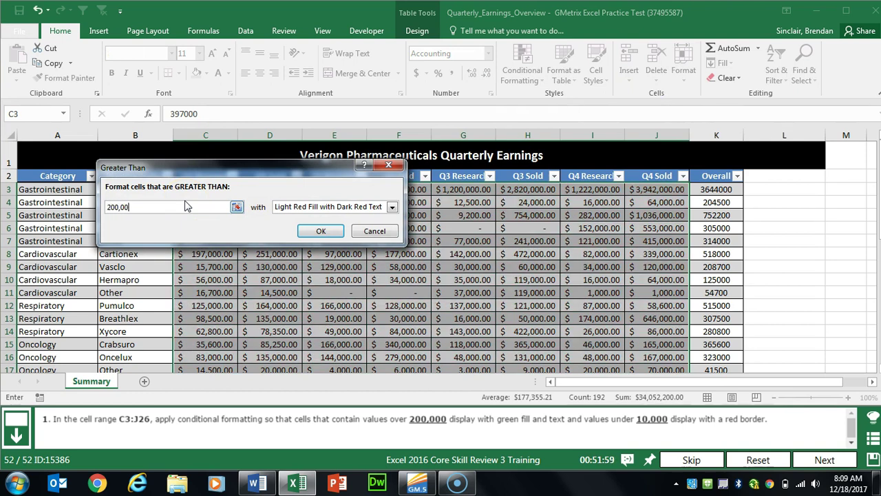
{"action": "type", "text": "0"}
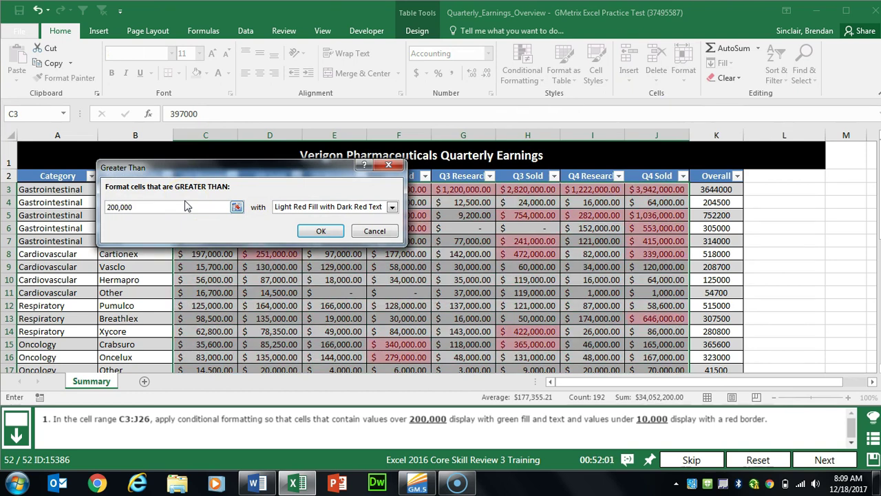
{"action": "left_click", "coordinate": [326, 208]}
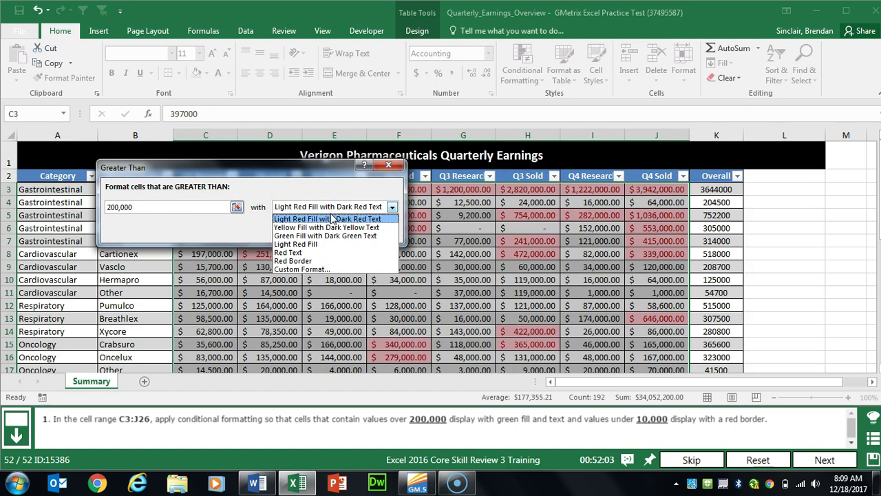
{"action": "left_click", "coordinate": [378, 236]}
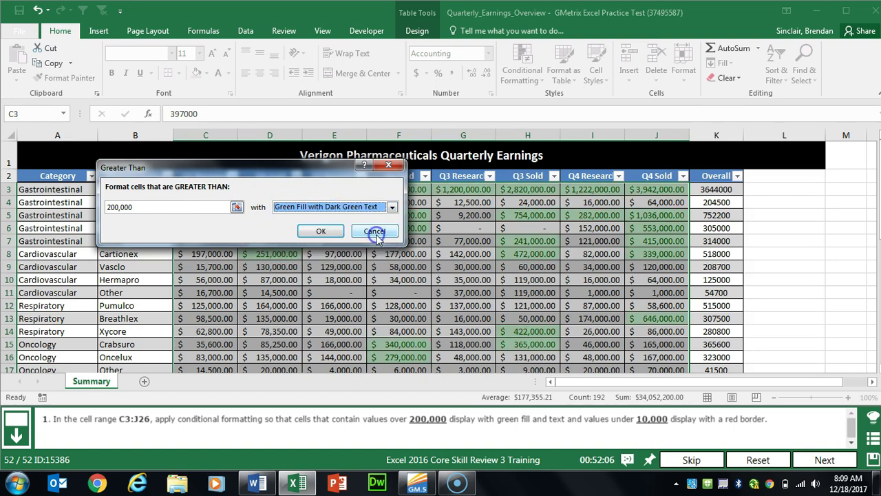
{"action": "left_click", "coordinate": [322, 231]}
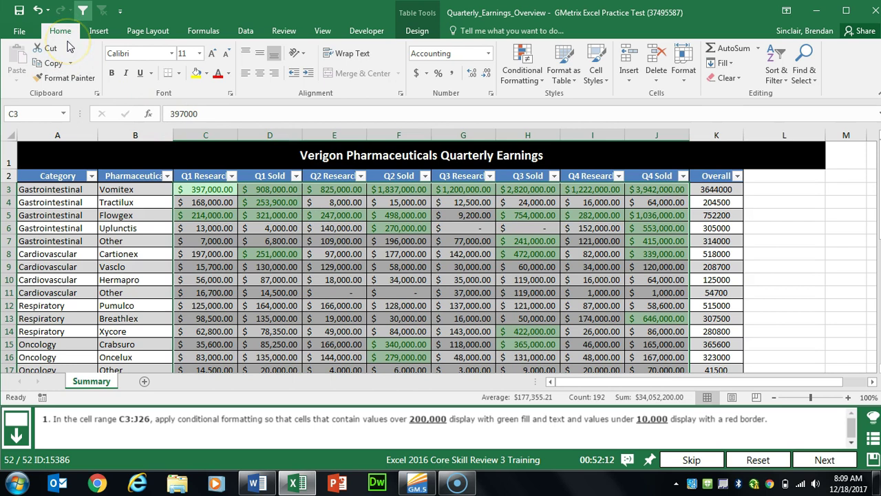
Step: Add a Less Than conditional formatting rule to C3:J26 for values under 10000 with Red Border, and submit the task
{"action": "left_click", "coordinate": [523, 77]}
{"action": "left_click", "coordinate": [570, 102]}
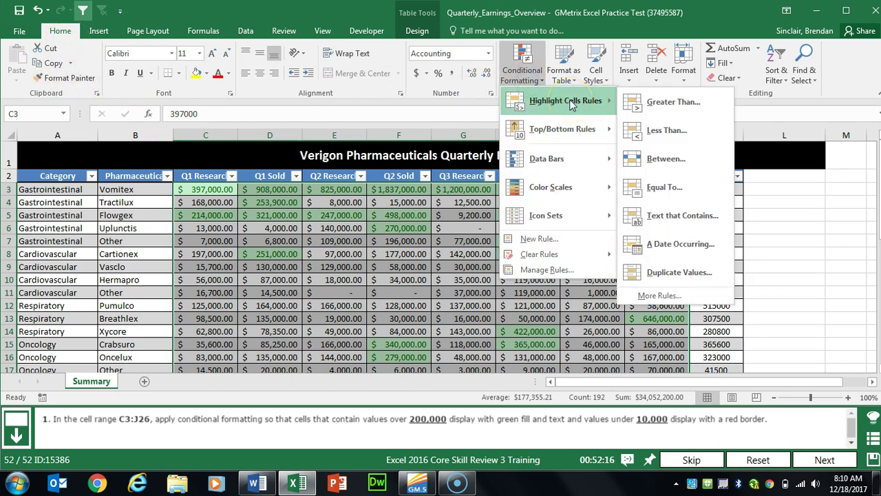
{"action": "left_click", "coordinate": [693, 135]}
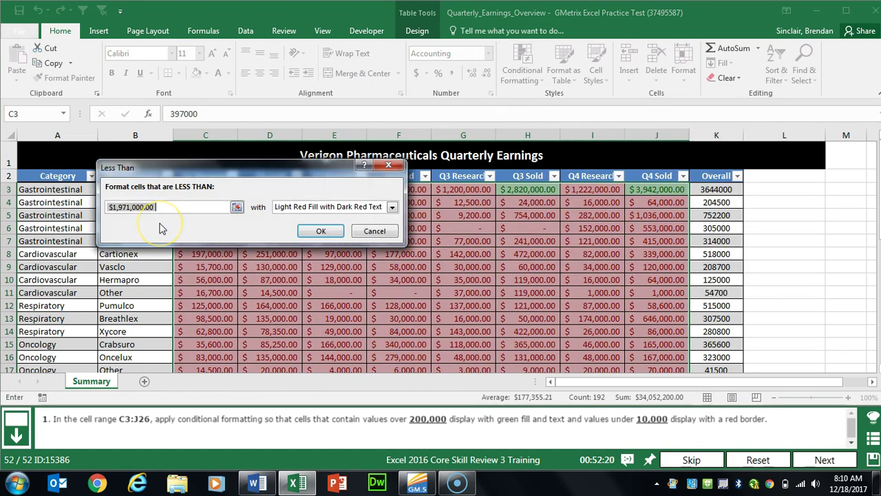
{"action": "type", "text": "100"}
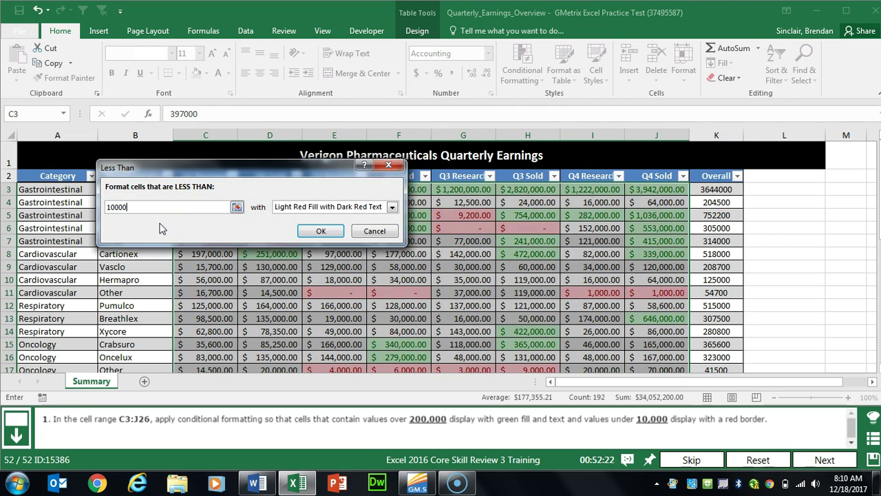
{"action": "left_click", "coordinate": [316, 207]}
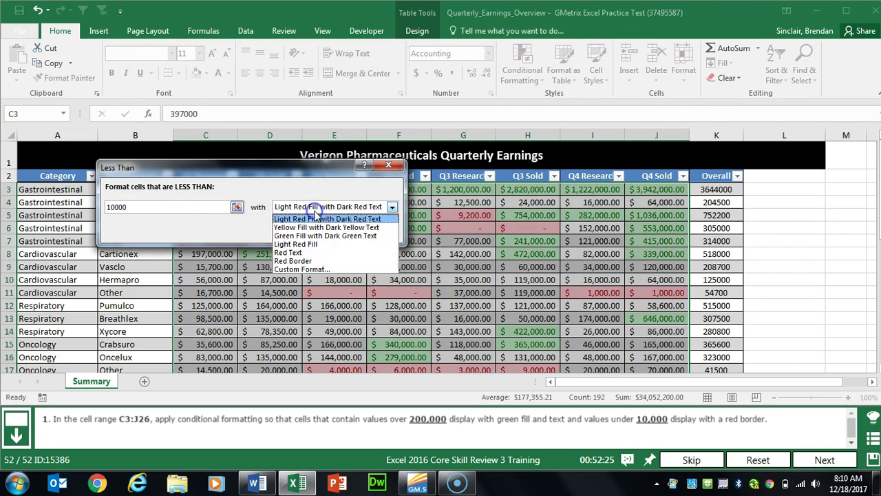
{"action": "left_click", "coordinate": [319, 267]}
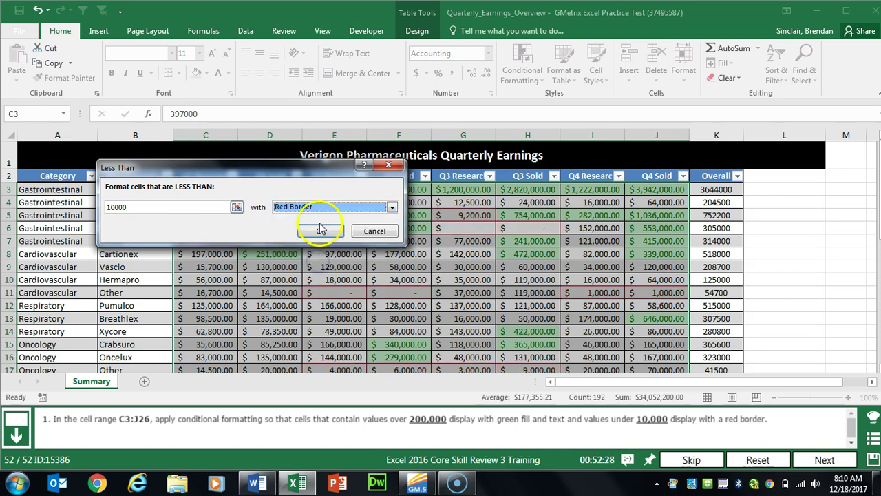
{"action": "left_click", "coordinate": [318, 231]}
{"action": "left_click", "coordinate": [825, 460]}
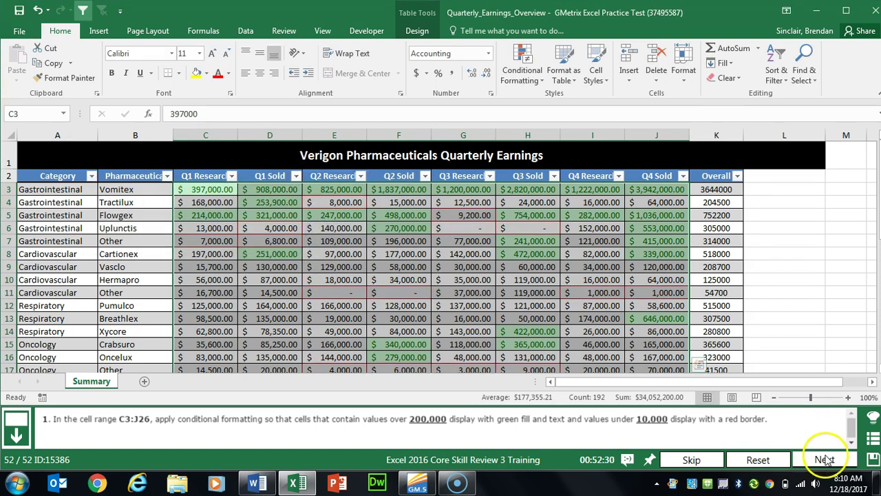